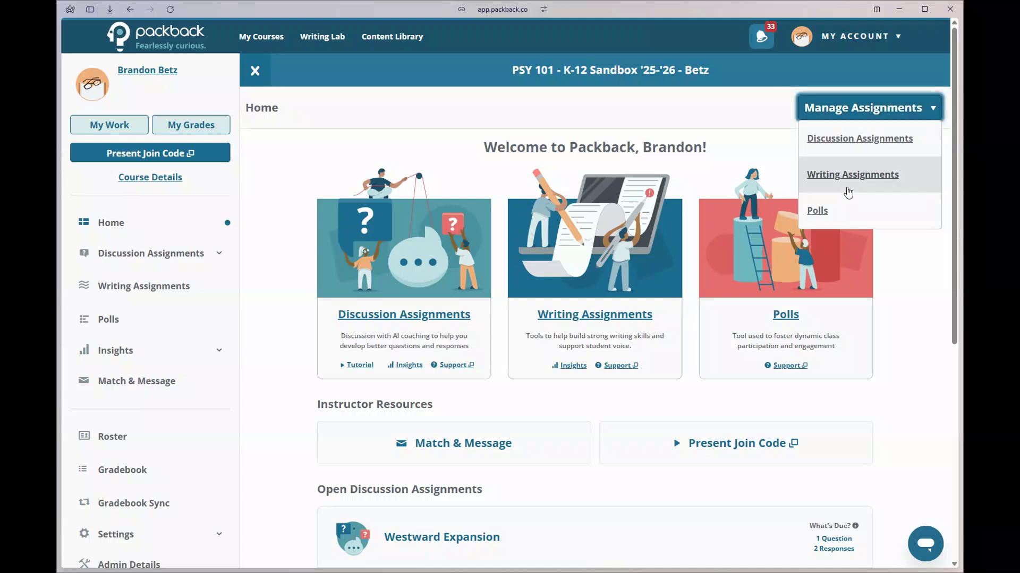
- Open the writing assignments management page and start adding a new assignment
click(848, 193)
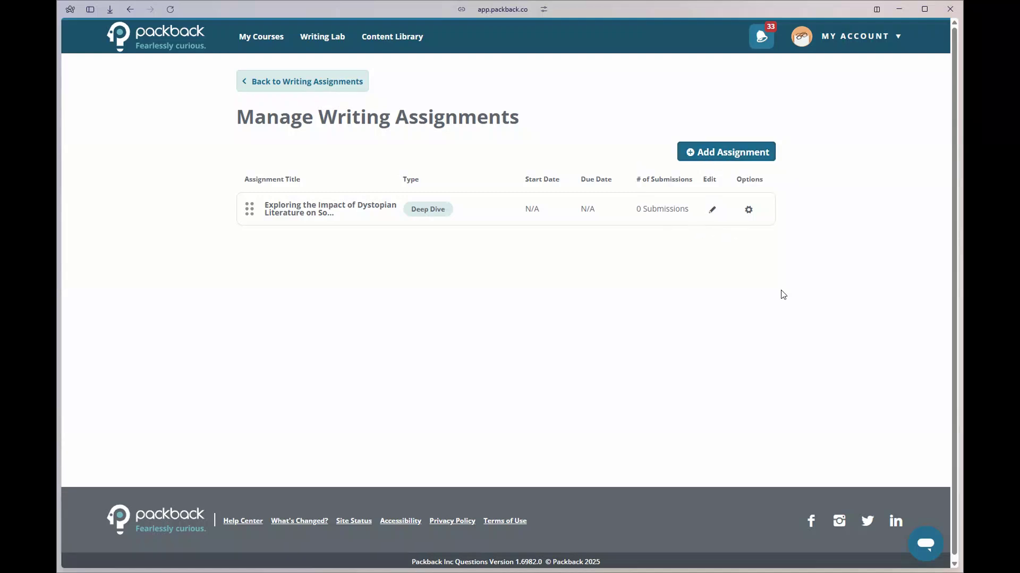
click(707, 152)
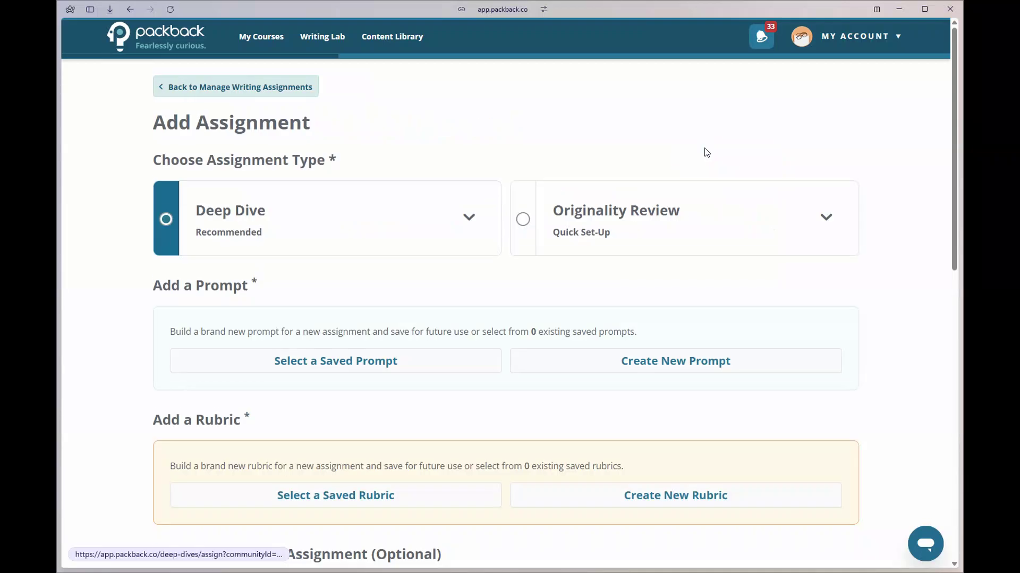
scroll(707, 152, down, 1)
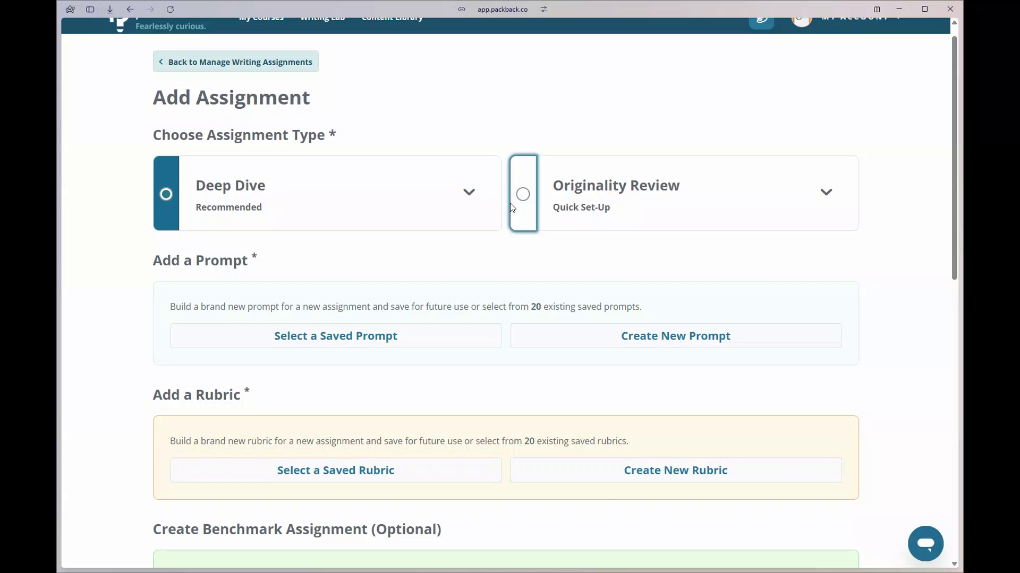
scroll(462, 249, down, 1)
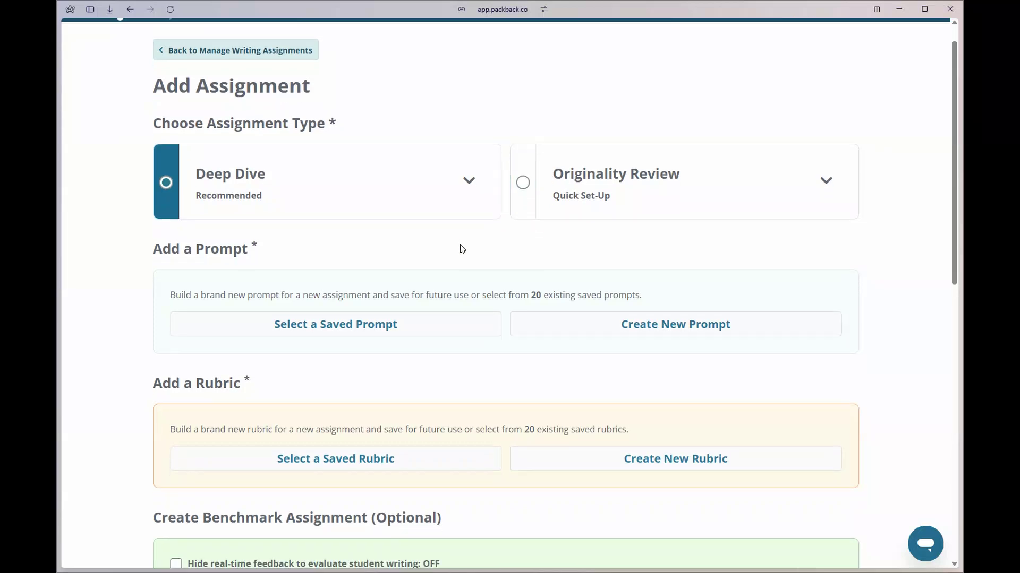
scroll(462, 249, down, 1)
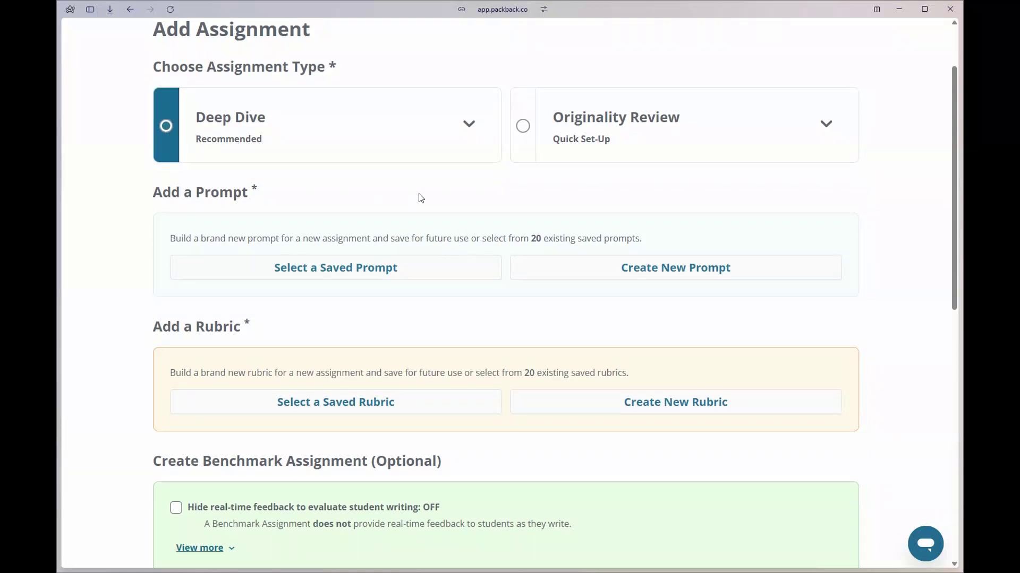
scroll(421, 197, down, 1)
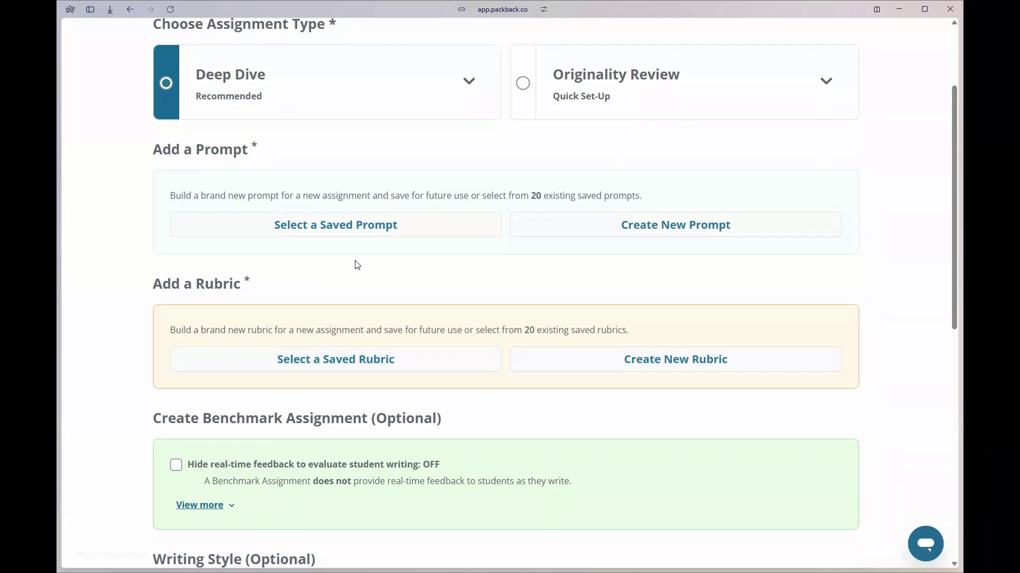
- Create a new prompt for the assignment, titled "Exploring the Impact of Dystopian Literature"
click(616, 224)
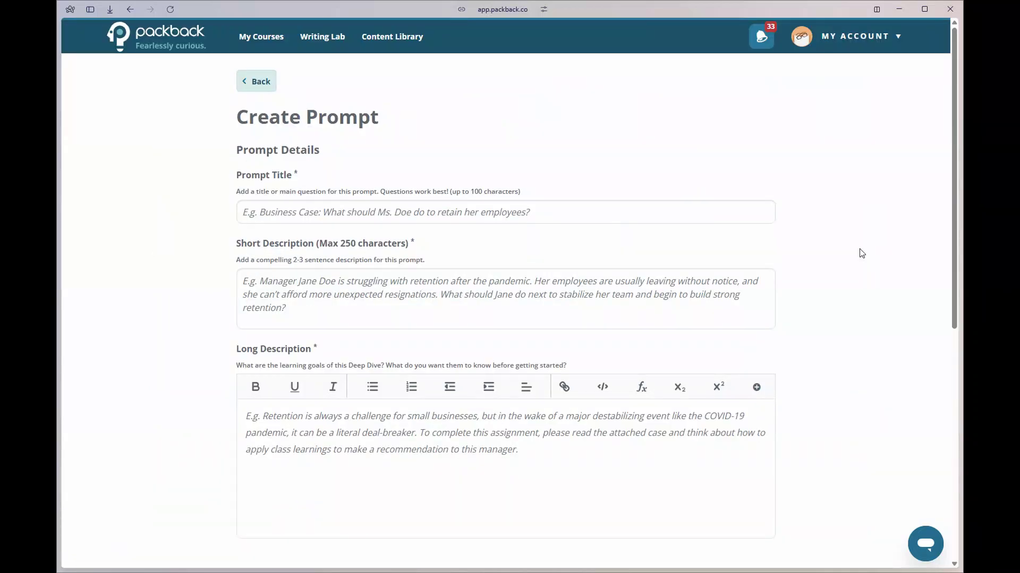
scroll(862, 253, down, 1)
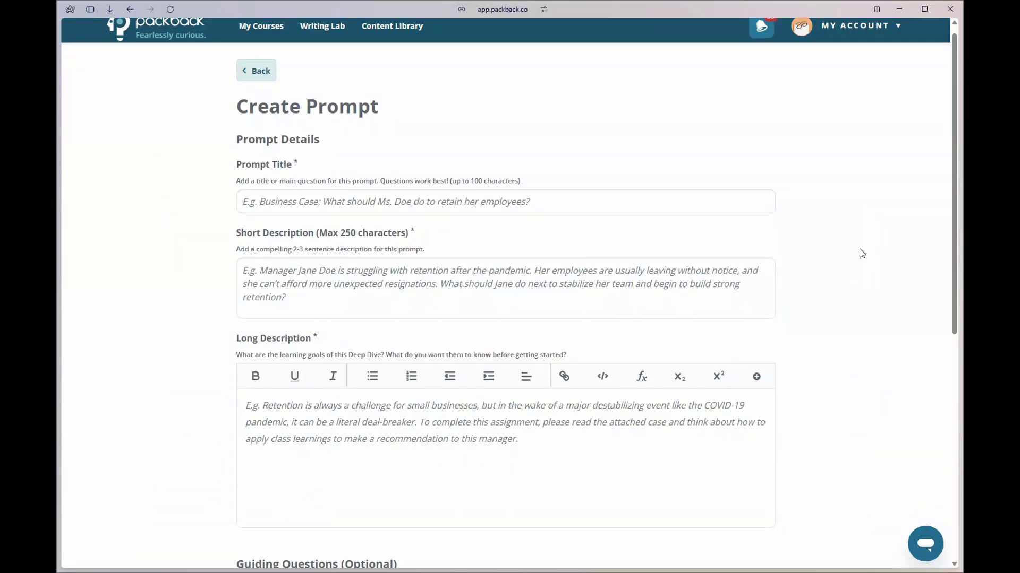
scroll(862, 253, down, 1)
text(Exploring the Impact of Dystopian Literature)
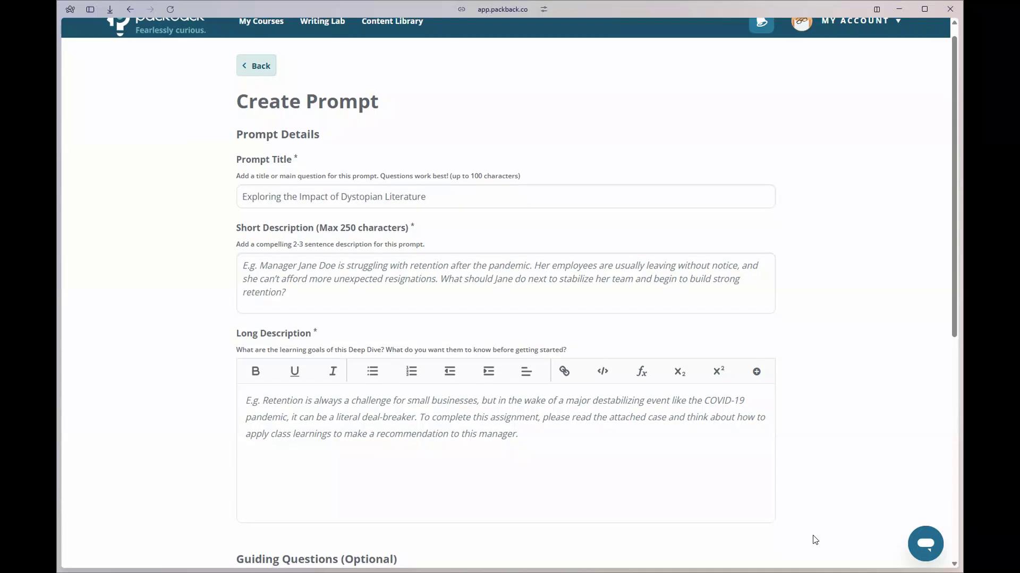
- Set the short description to "Please read the prompt and the Guiding Questions below. When you're ready to begin, click the 'Start My Deep Dive' button."
click(425, 295)
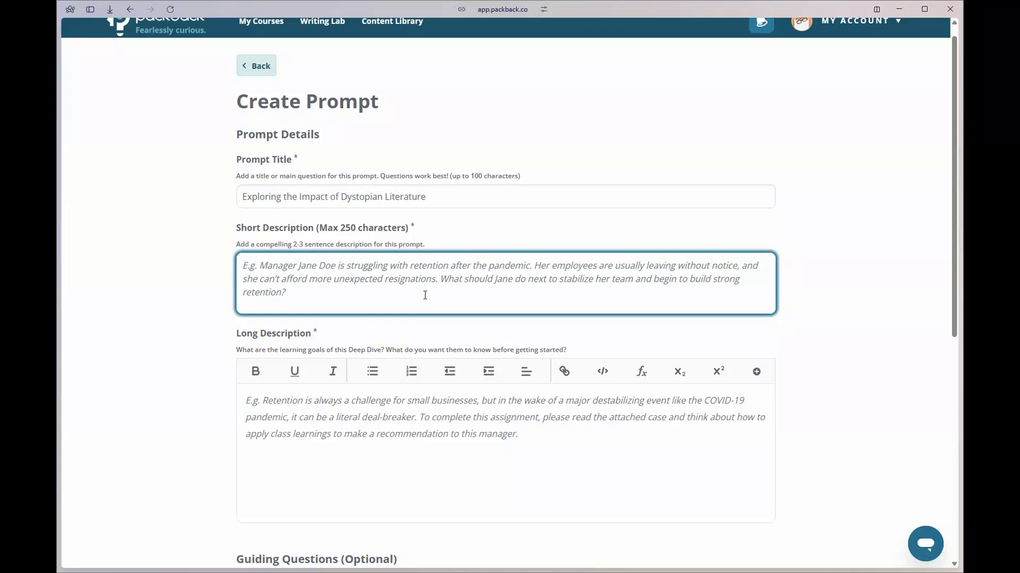
text(Please read the prompt and the Guiding Questions below. When you're ready to begin, click the 'Start My Deep Dive' button.)
- Paste the dystopian literature research paper instructions into the prompt's long description
scroll(839, 430, down, 2)
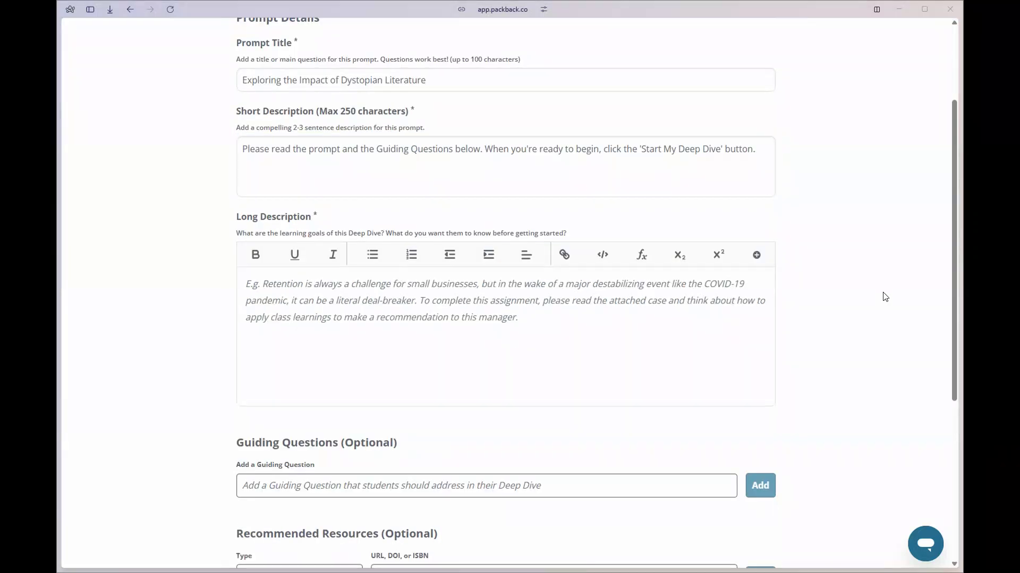
scroll(885, 296, down, 1)
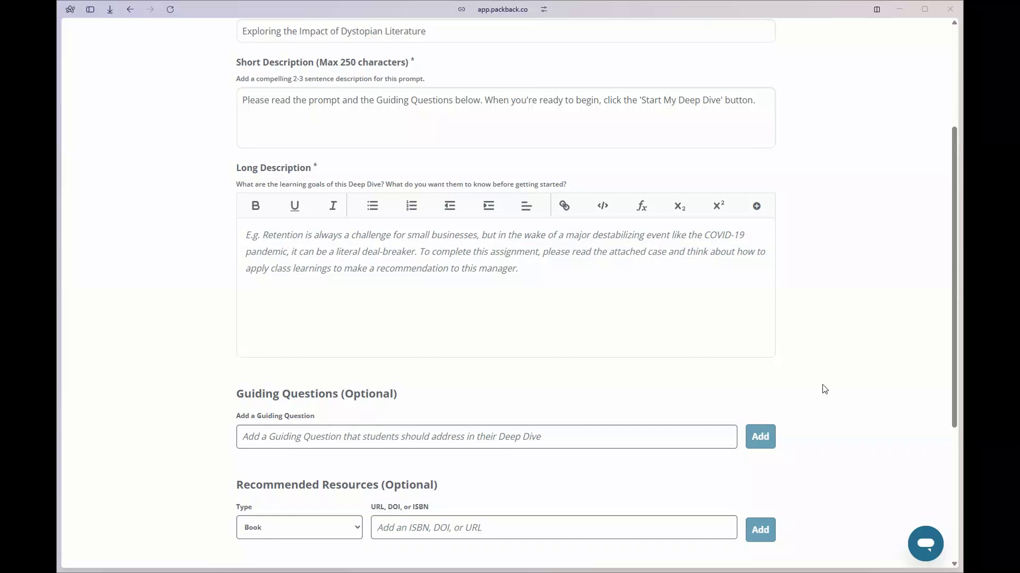
key(ctrl+v)
- Add the guiding question "What are some common themes and elements that are prevalent in dystopian novels?"
scroll(828, 382, down, 2)
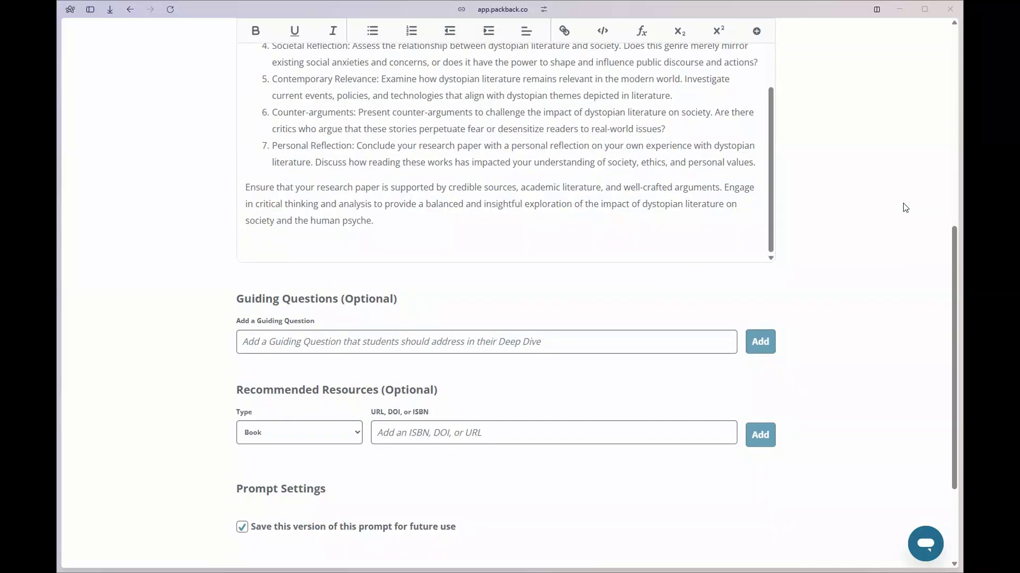
scroll(905, 207, down, 2)
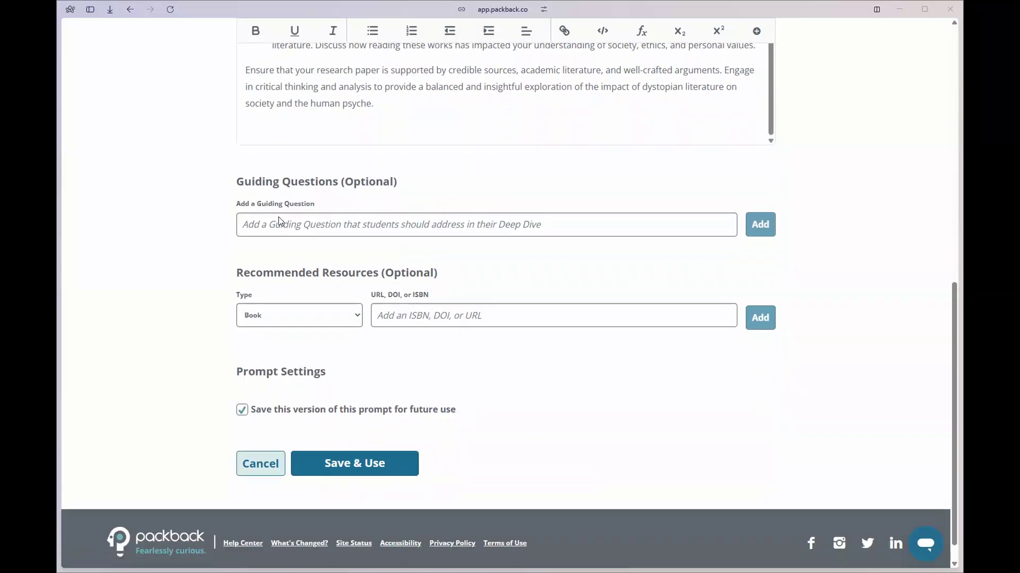
scroll(409, 253, down, 1)
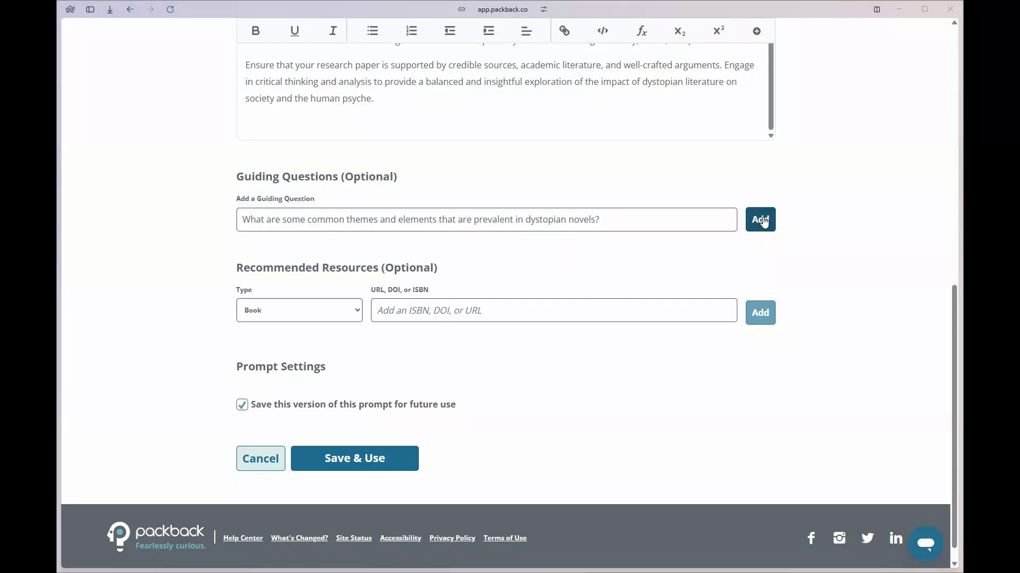
click(763, 222)
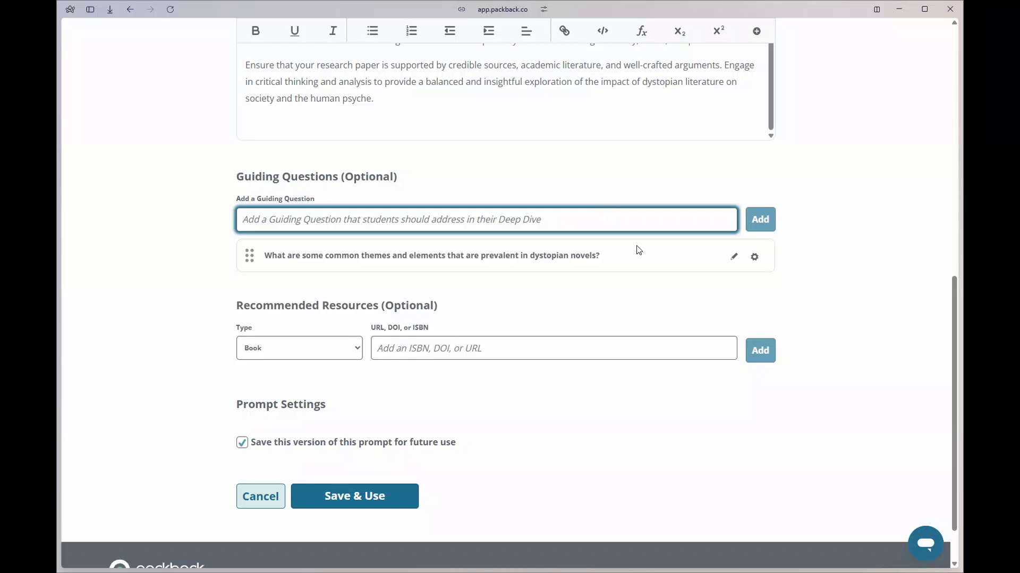
- Check the available types of recommended resources without adding one, and save the prompt for use in the assignment
scroll(896, 438, down, 1)
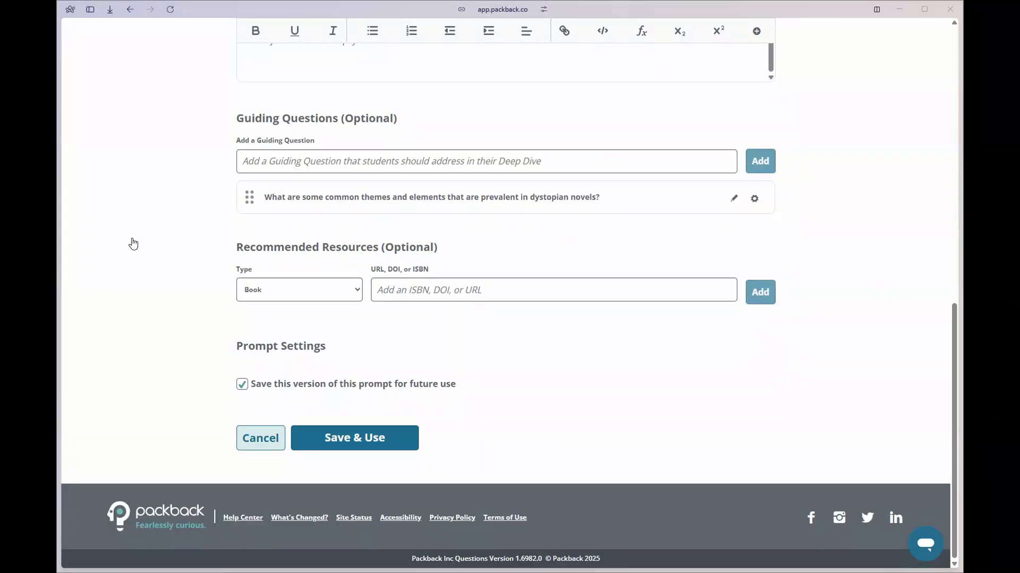
click(300, 290)
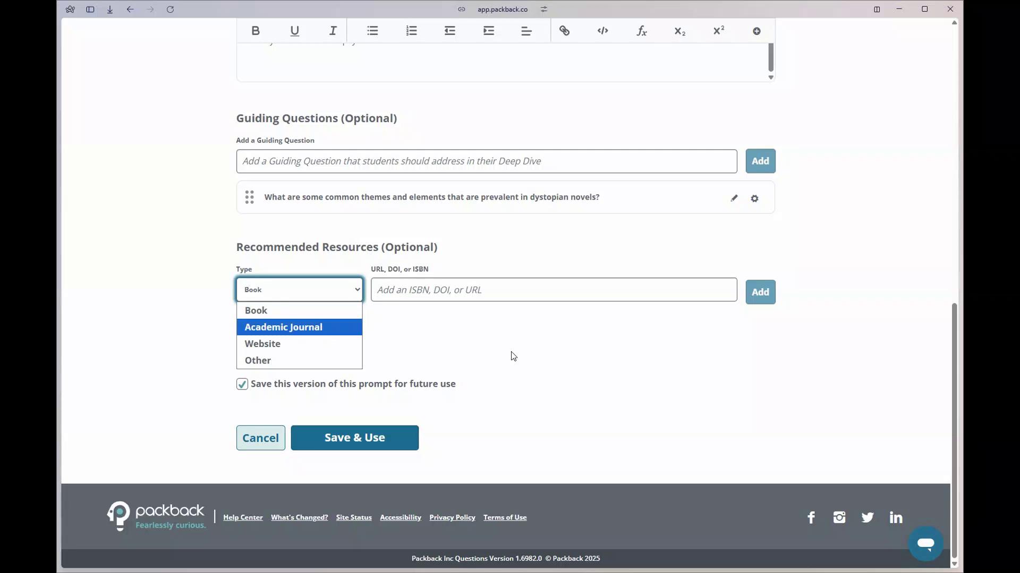
click(429, 356)
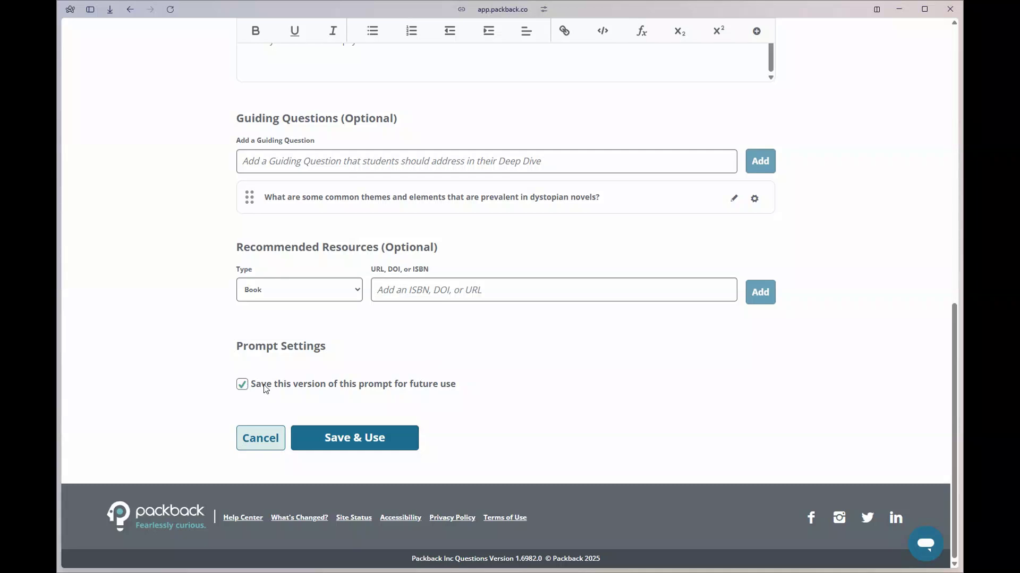
click(392, 446)
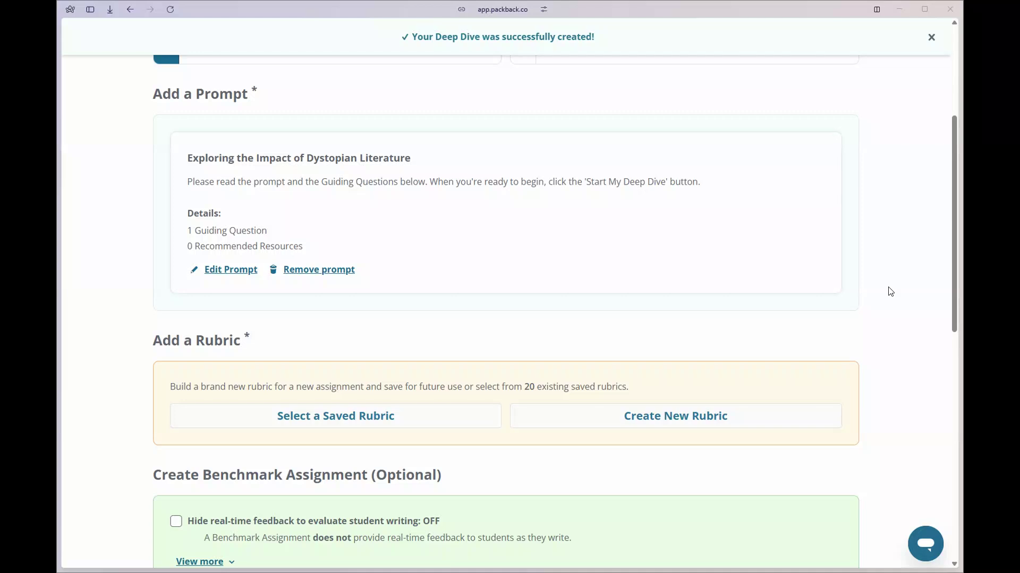
- Create a new rubric for the assignment, titled "Text Analysis"
scroll(890, 291, down, 3)
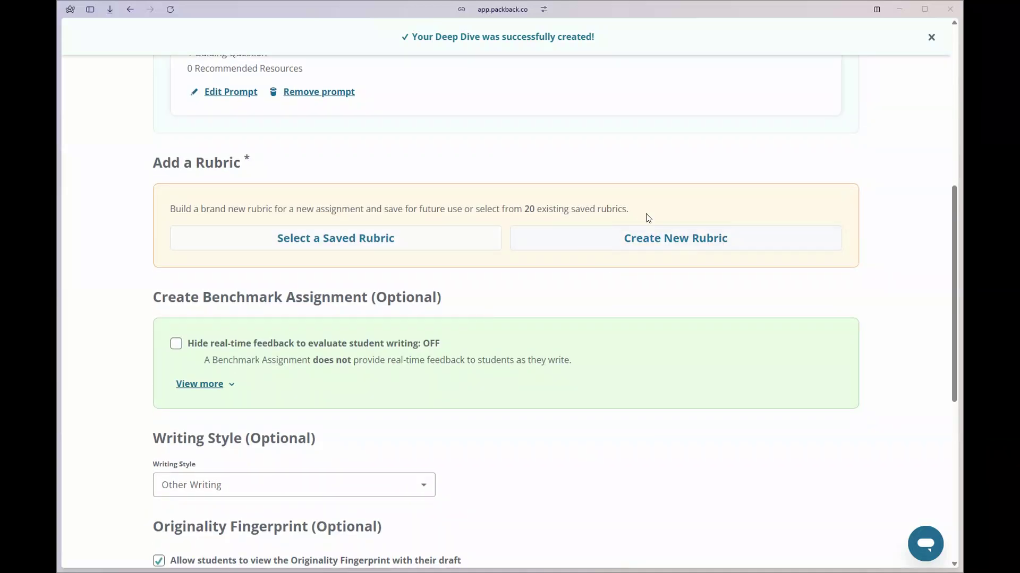
click(609, 243)
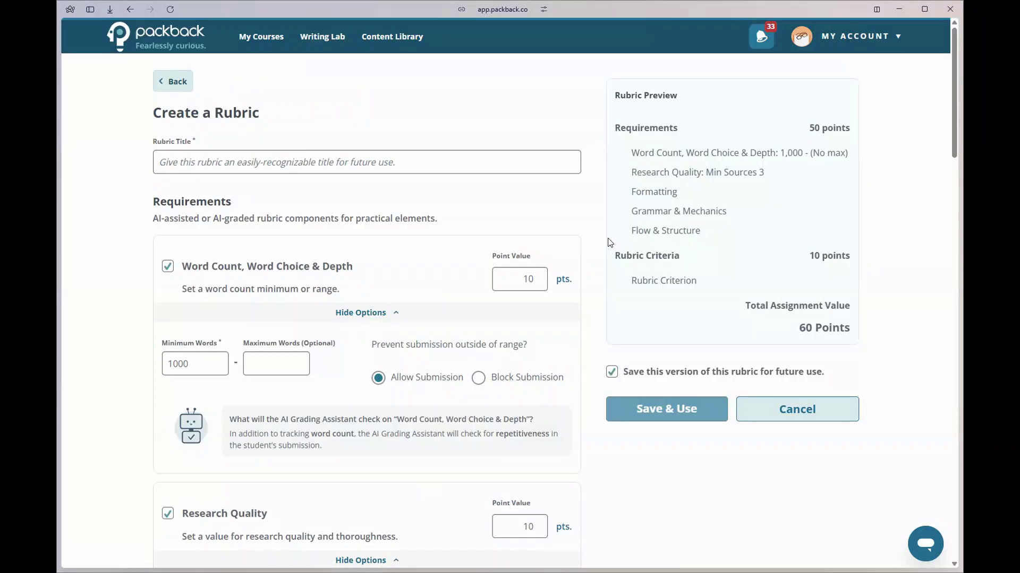
click(336, 162)
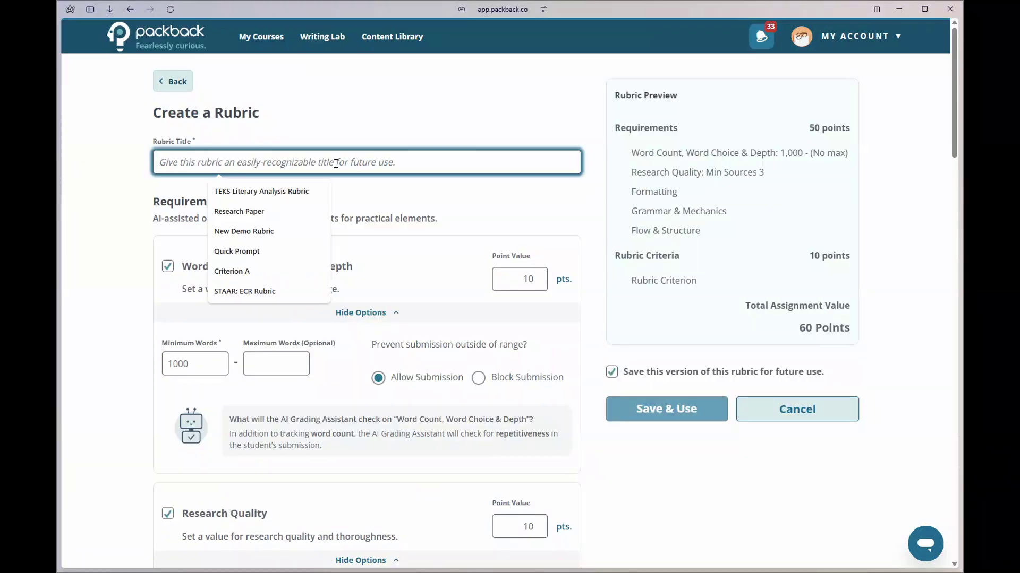
text(Text Analysis)
click(564, 279)
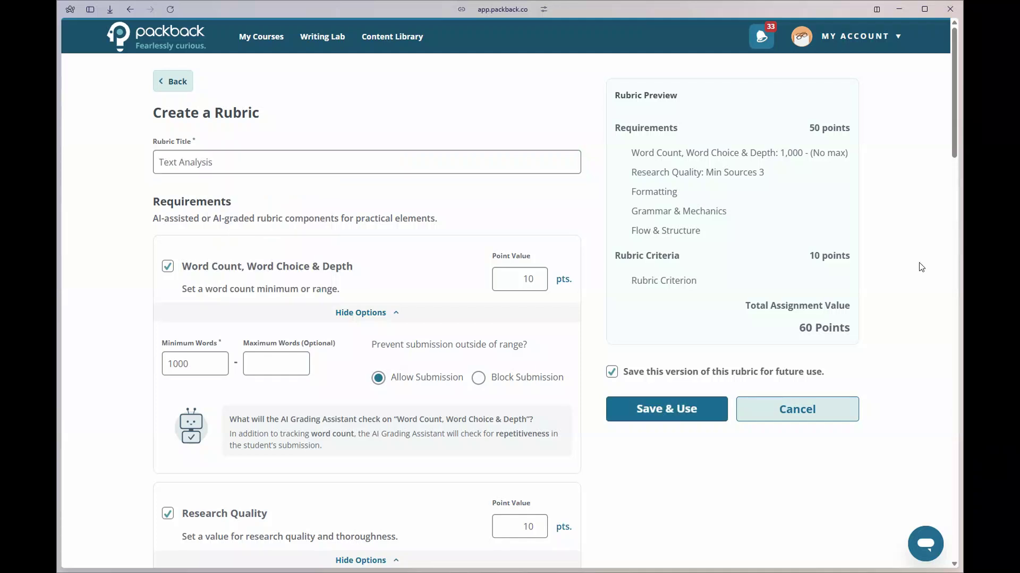
- Set the rubric's minimum word count to 500 and block submissions outside the word range
scroll(371, 189, down, 3)
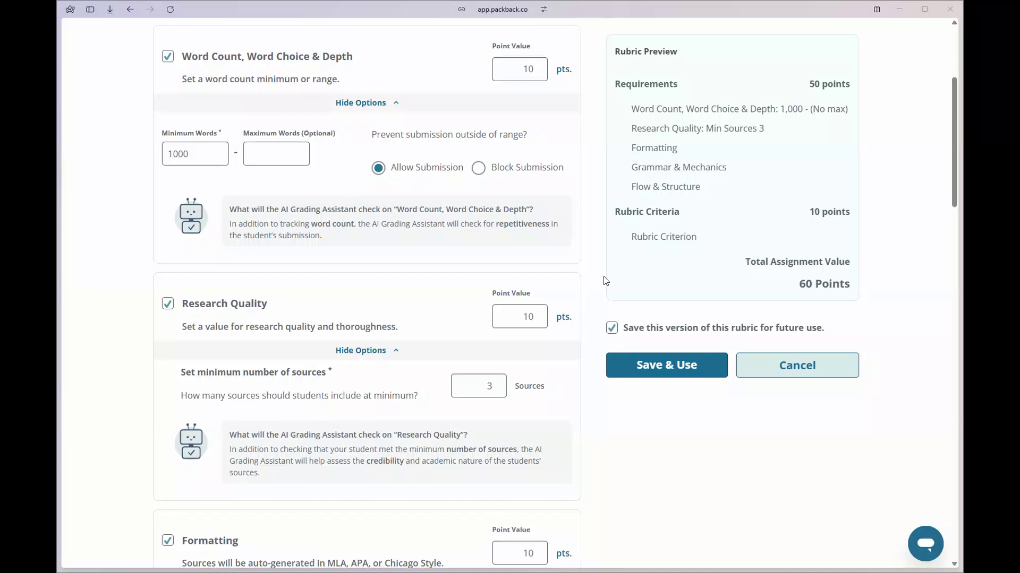
scroll(592, 206, up, 2)
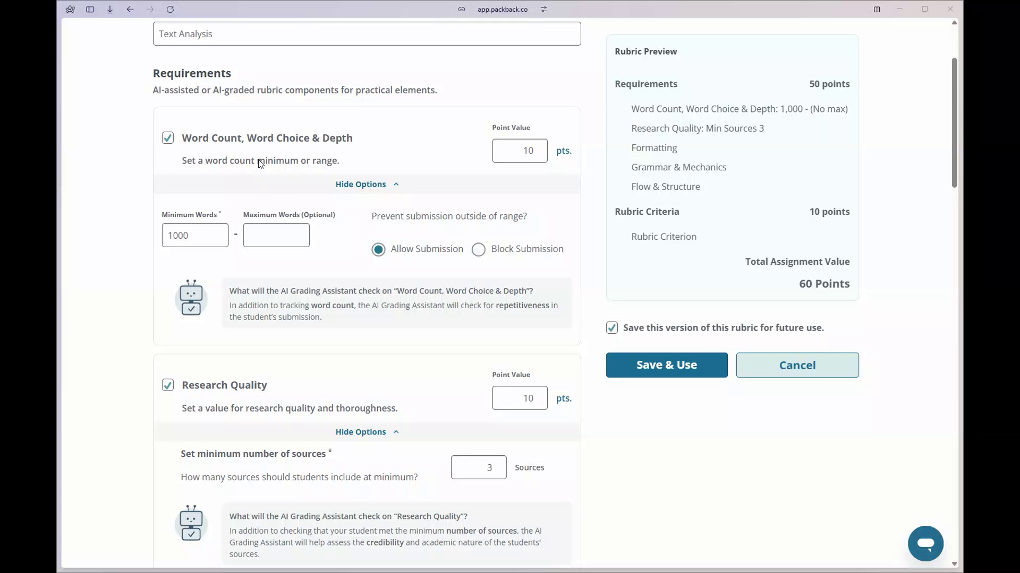
scroll(291, 245, up, 1)
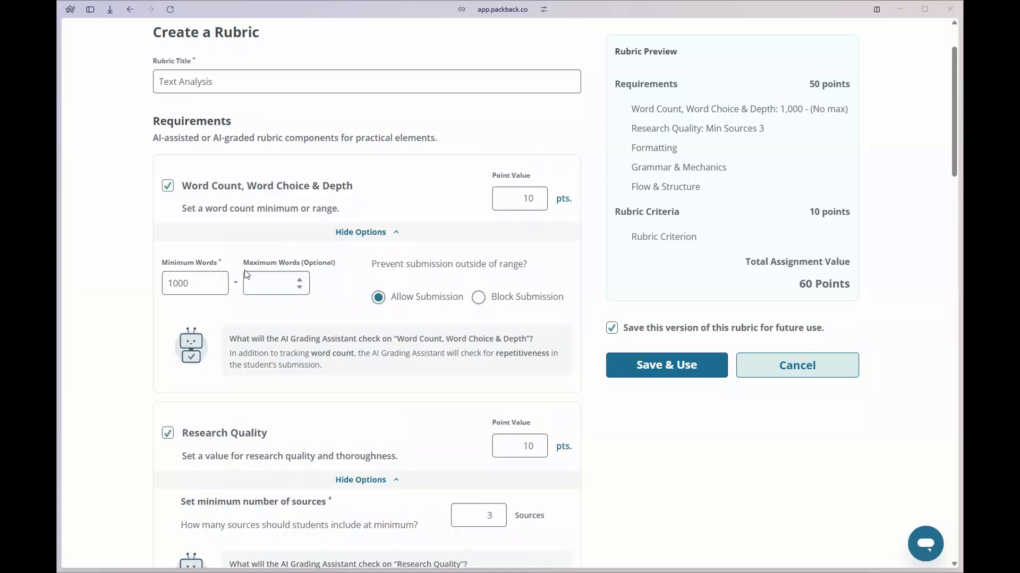
double_click(179, 284)
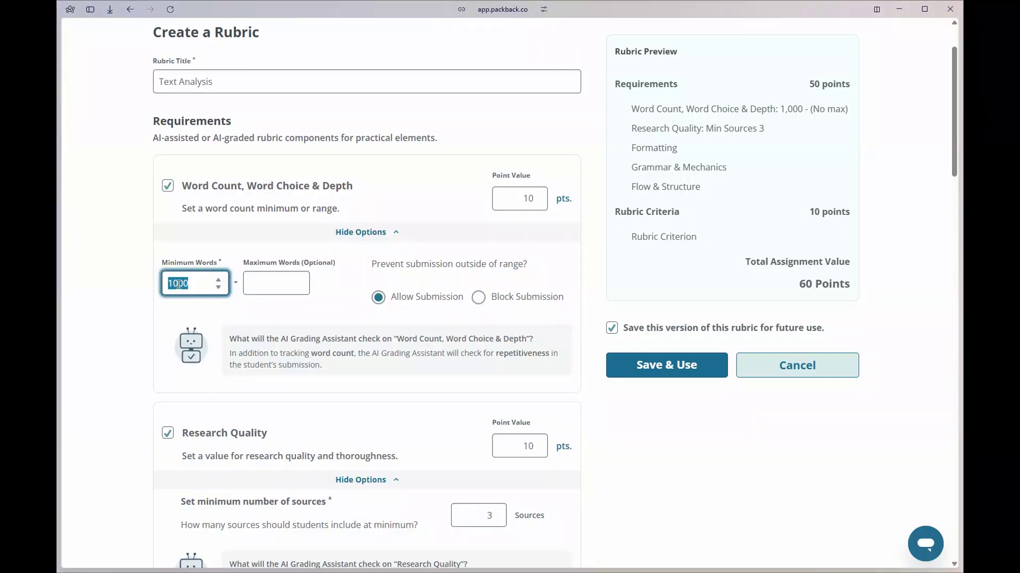
text(500)
key(Tab)
click(479, 301)
click(479, 299)
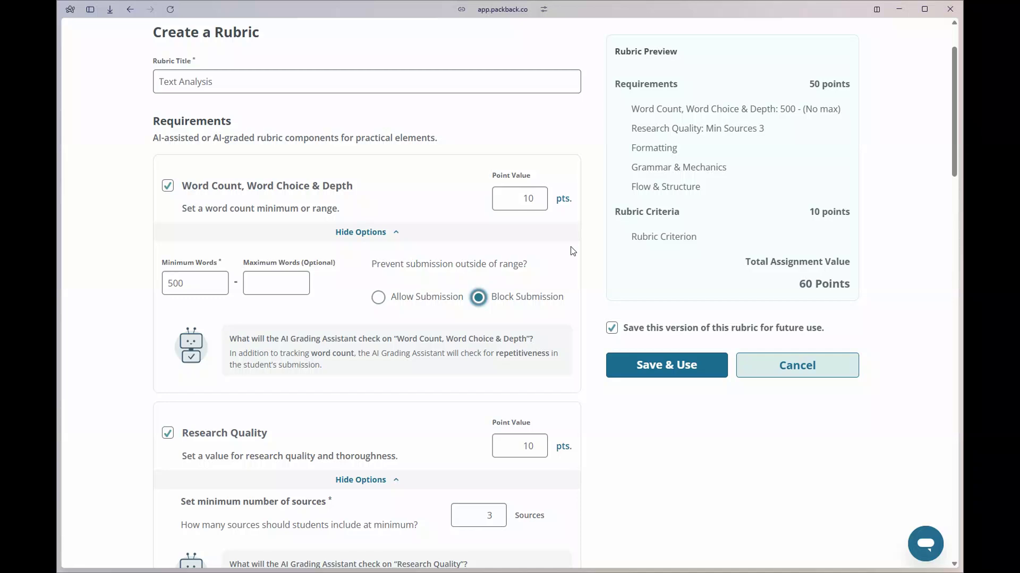
- Exclude the Word Count, Word Choice & Depth requirement from the rubric
click(167, 186)
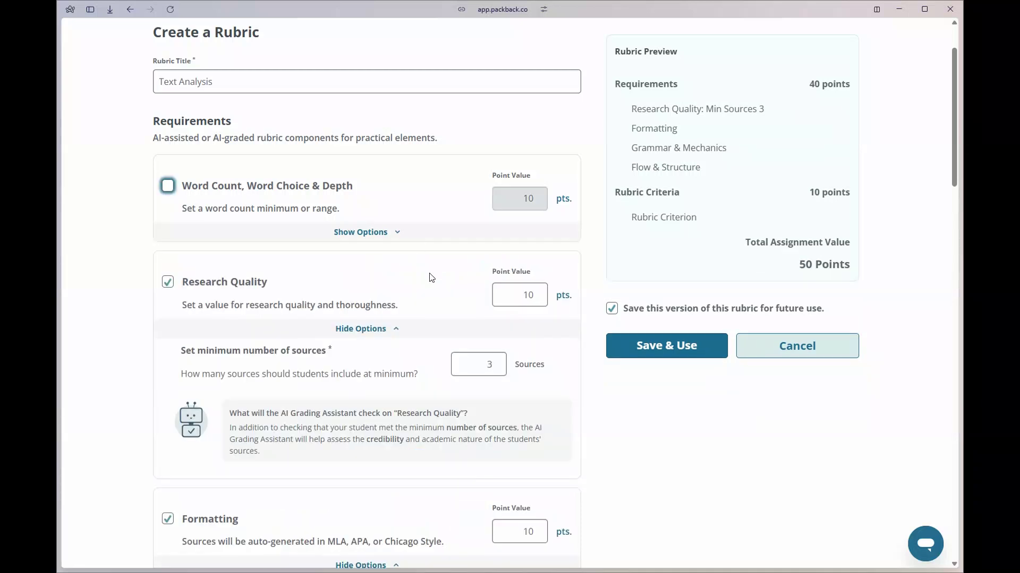
- Examine the Research Quality minimum sources setting and the formatting standards offered under Formatting
scroll(243, 288, down, 2)
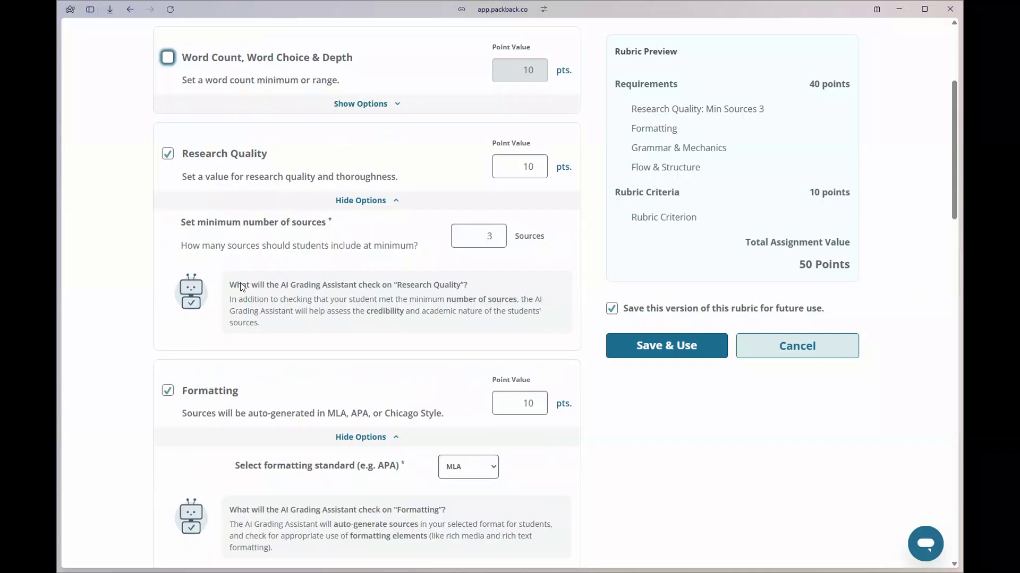
click(482, 236)
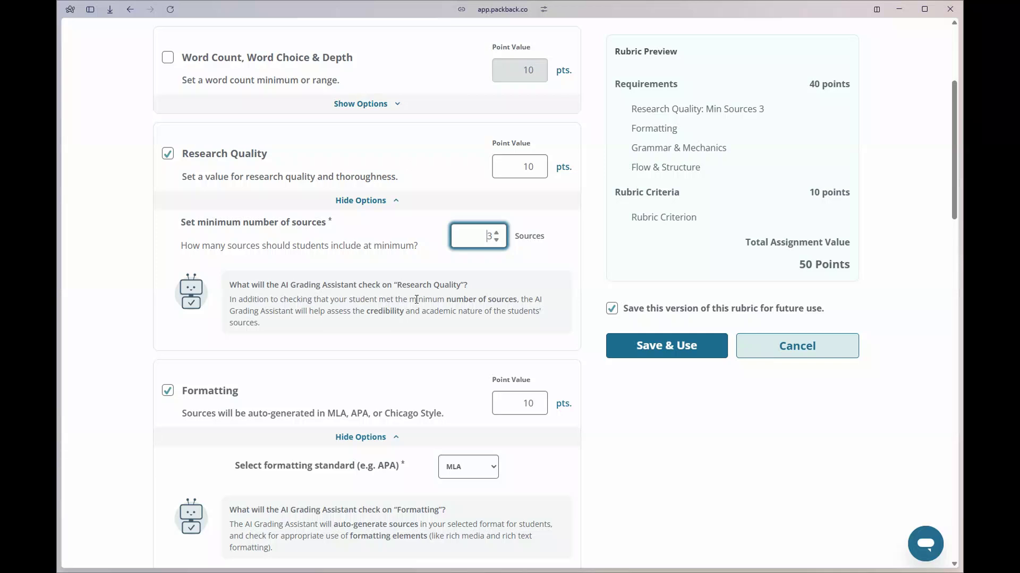
scroll(458, 281, down, 4)
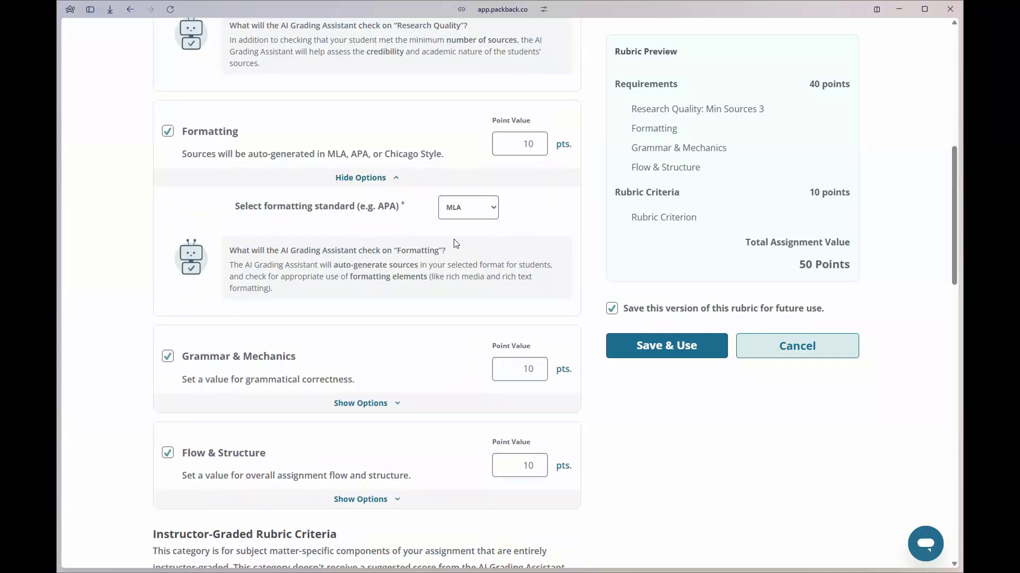
click(467, 208)
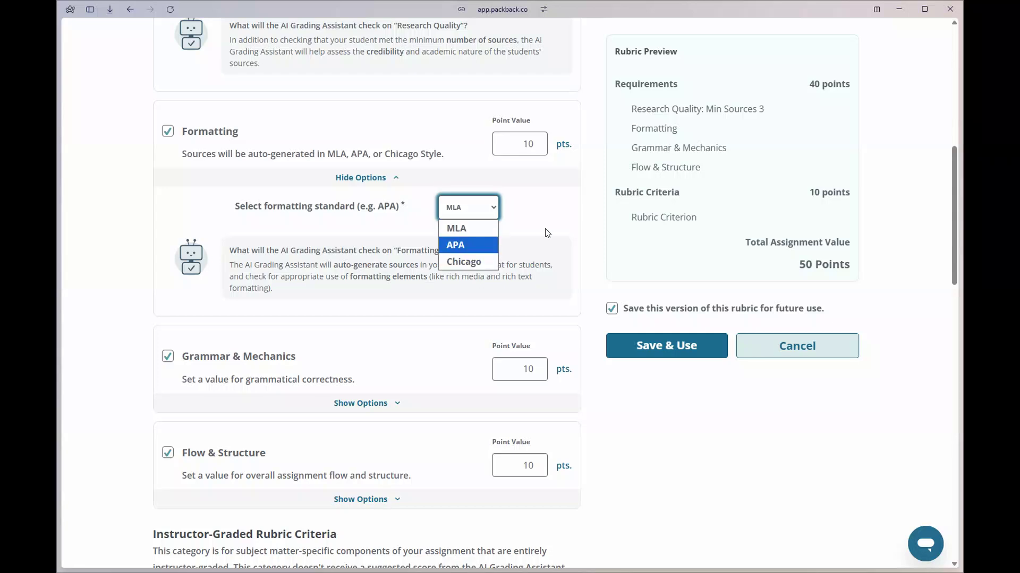
click(504, 256)
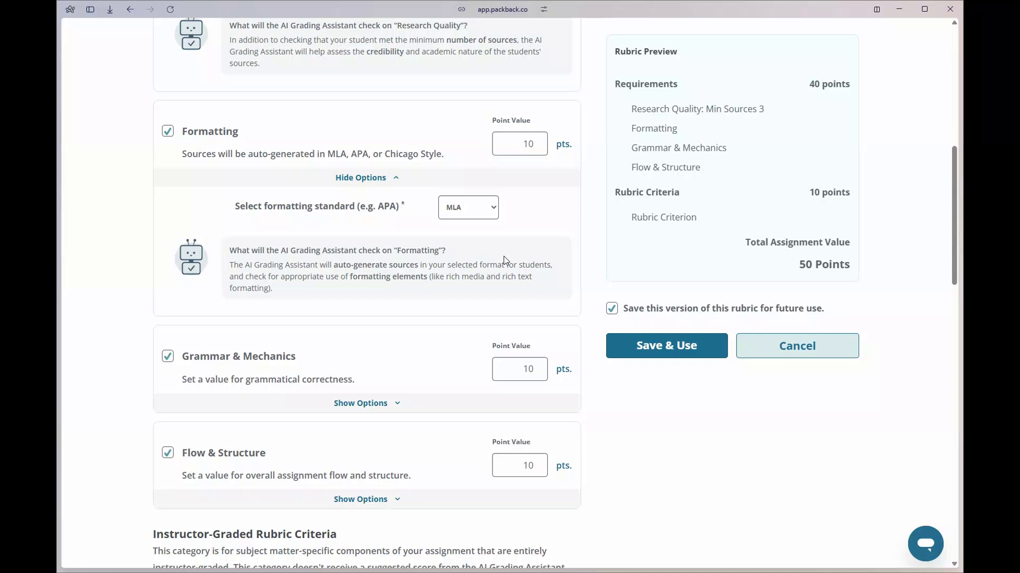
- Check what the AI Grading Assistant assesses for Grammar & Mechanics, and exclude that requirement from the rubric
scroll(503, 255, down, 1)
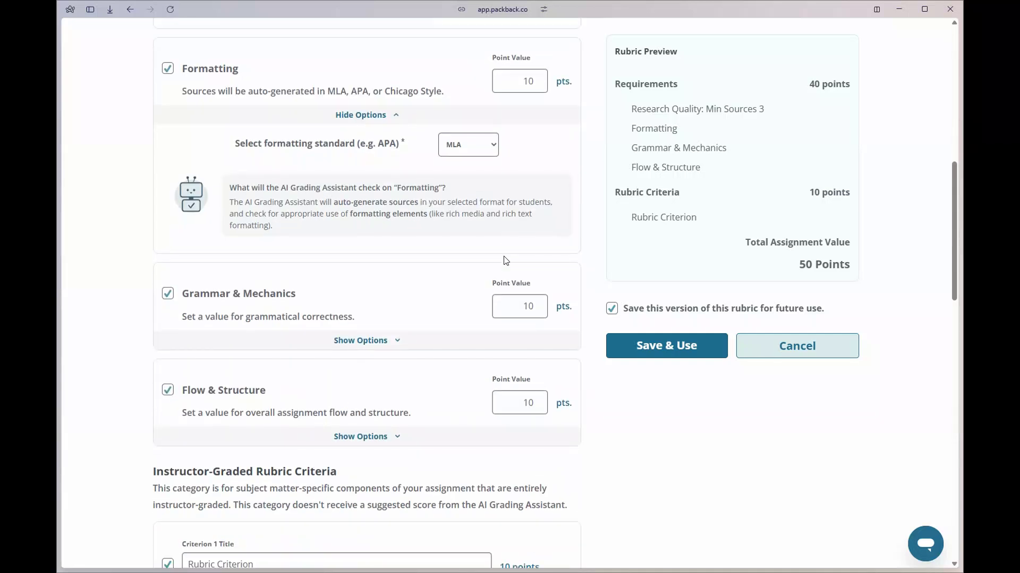
scroll(504, 256, down, 2)
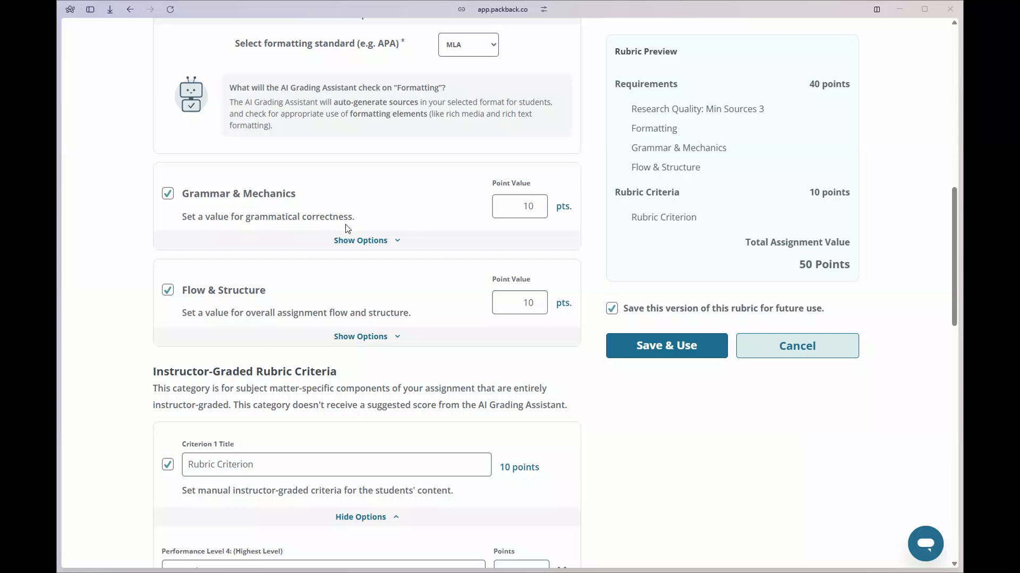
click(355, 248)
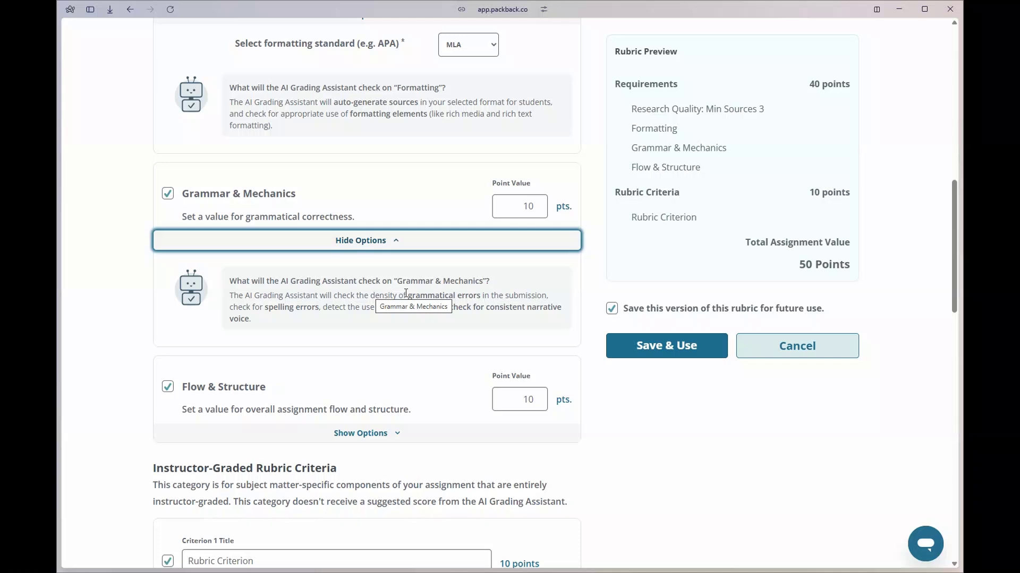
click(168, 194)
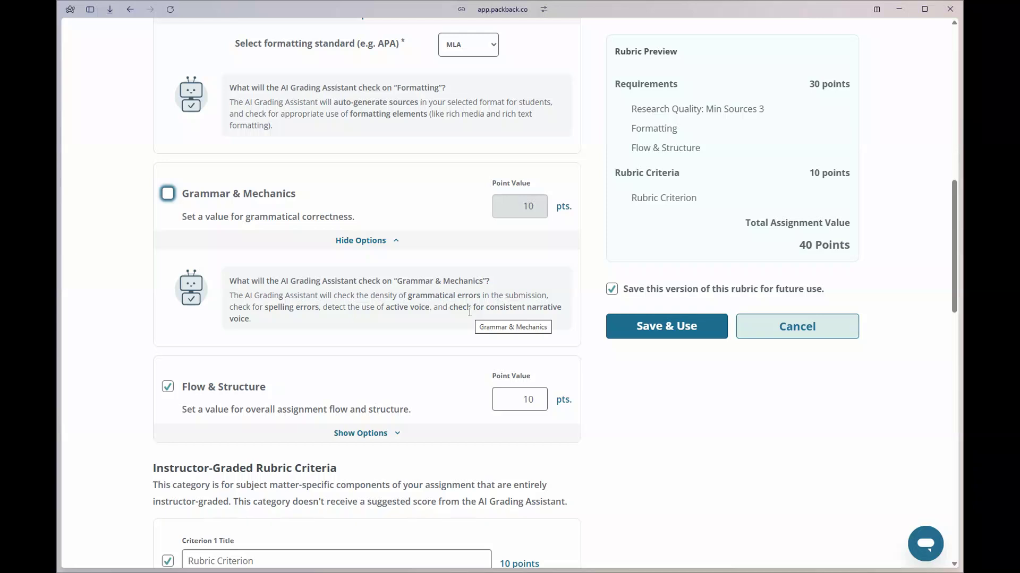
- Title the first instructor-graded rubric criterion "Thesis Development"
scroll(746, 442, down, 6)
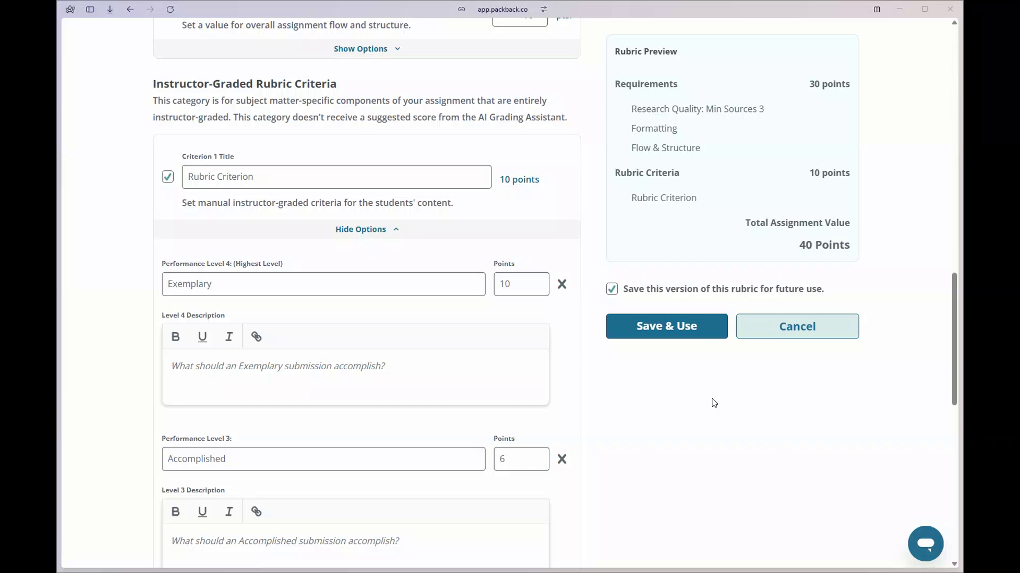
scroll(714, 404, down, 1)
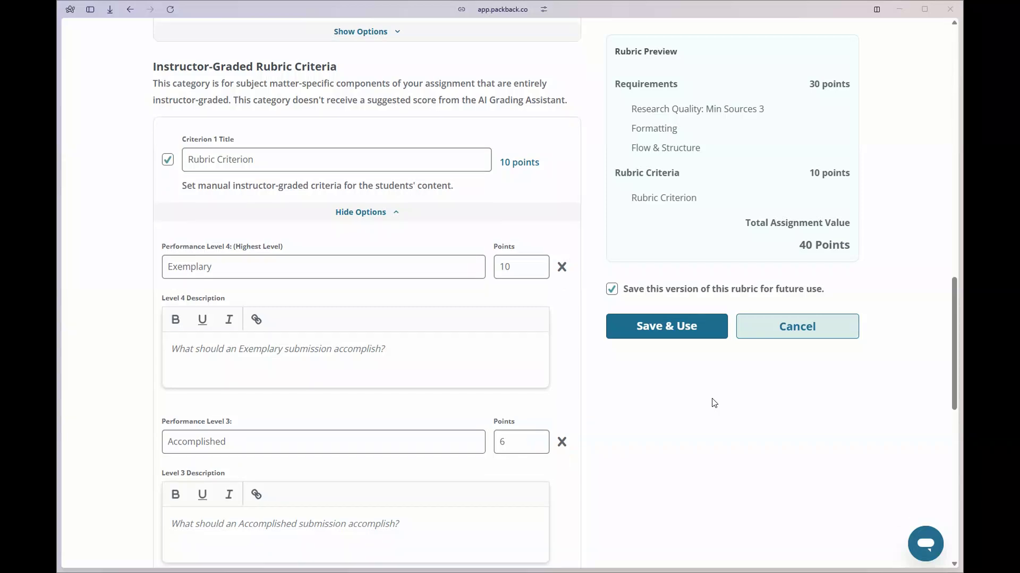
click(280, 161)
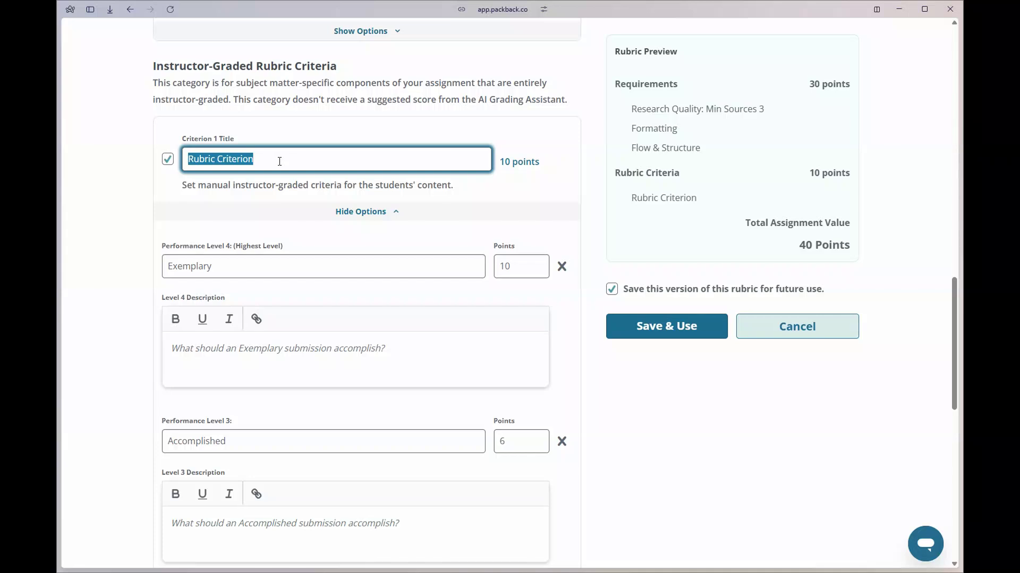
text(Thesis Development)
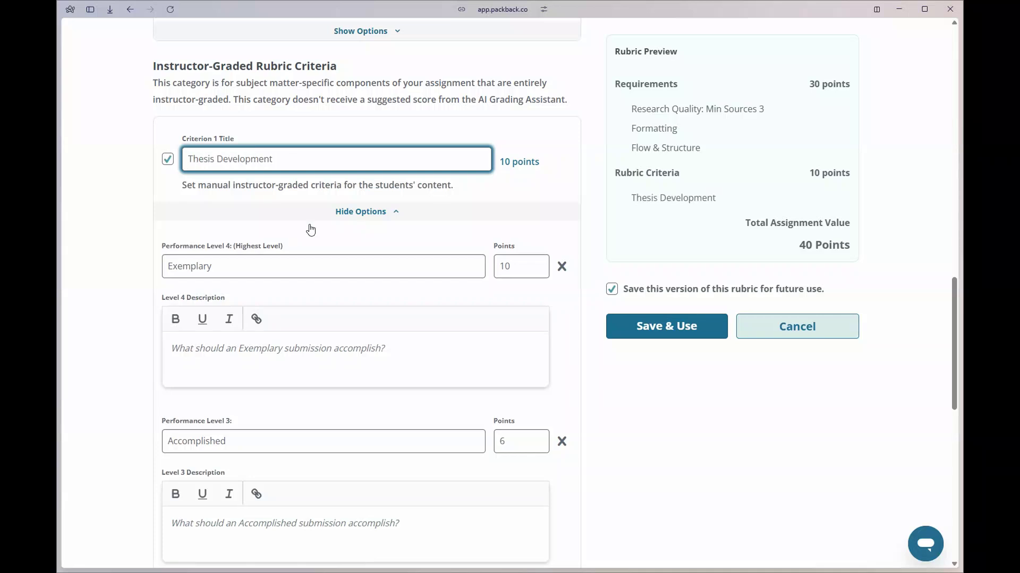
- Examine the performance level names, descriptions and point values available for the Thesis Development criterion
scroll(301, 228, down, 3)
scroll(300, 229, down, 7)
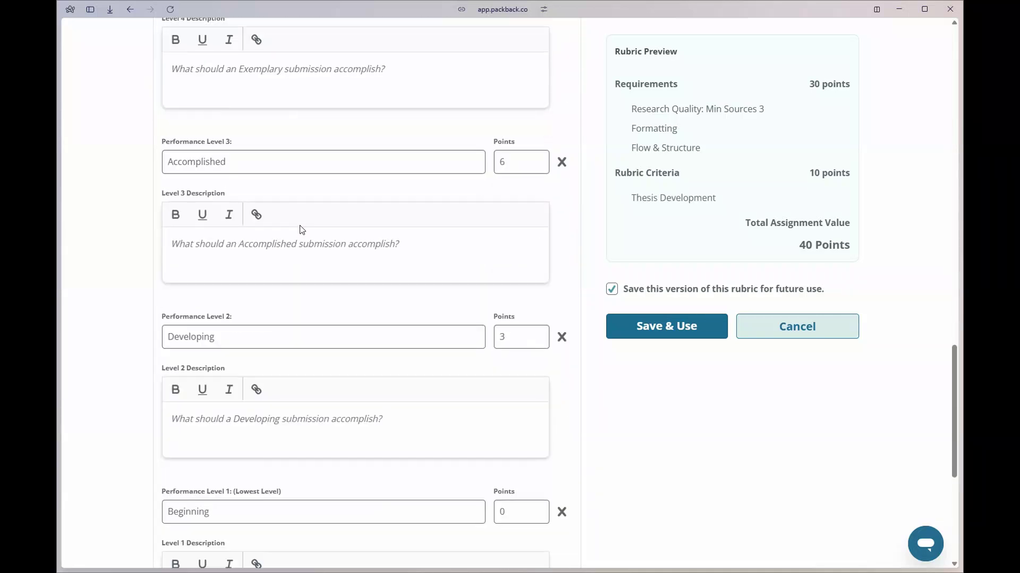
scroll(301, 230, up, 10)
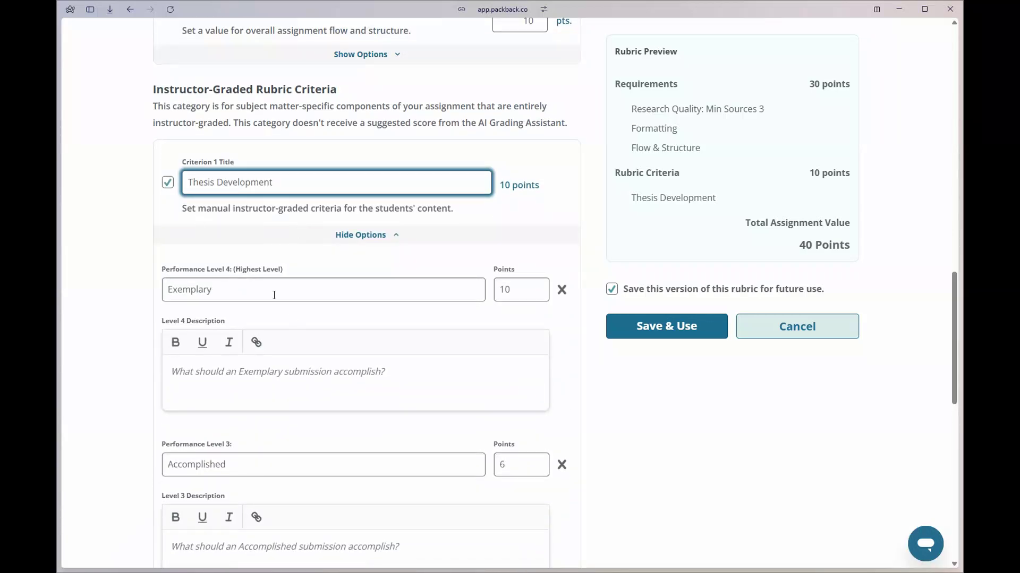
double_click(259, 291)
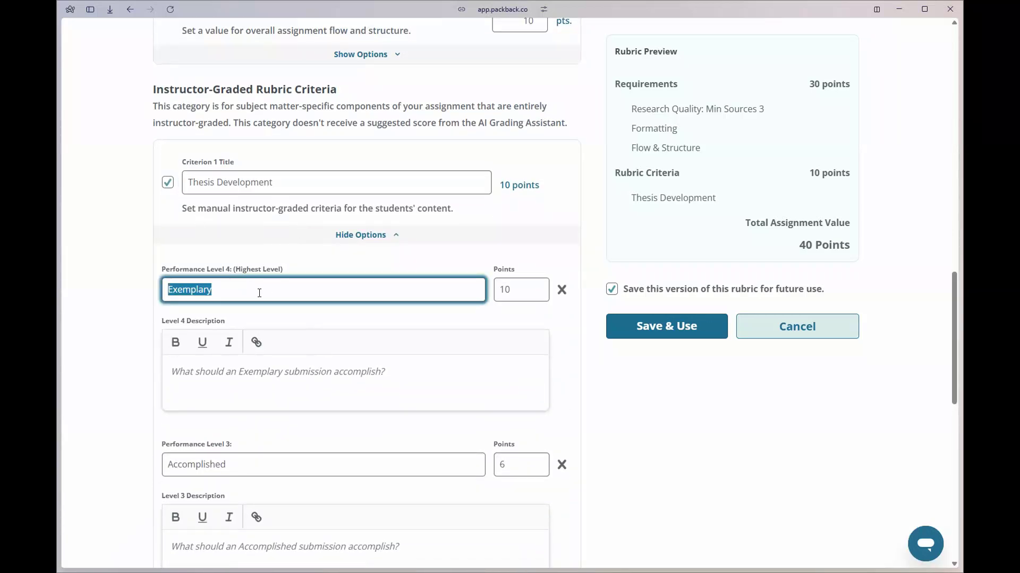
click(327, 384)
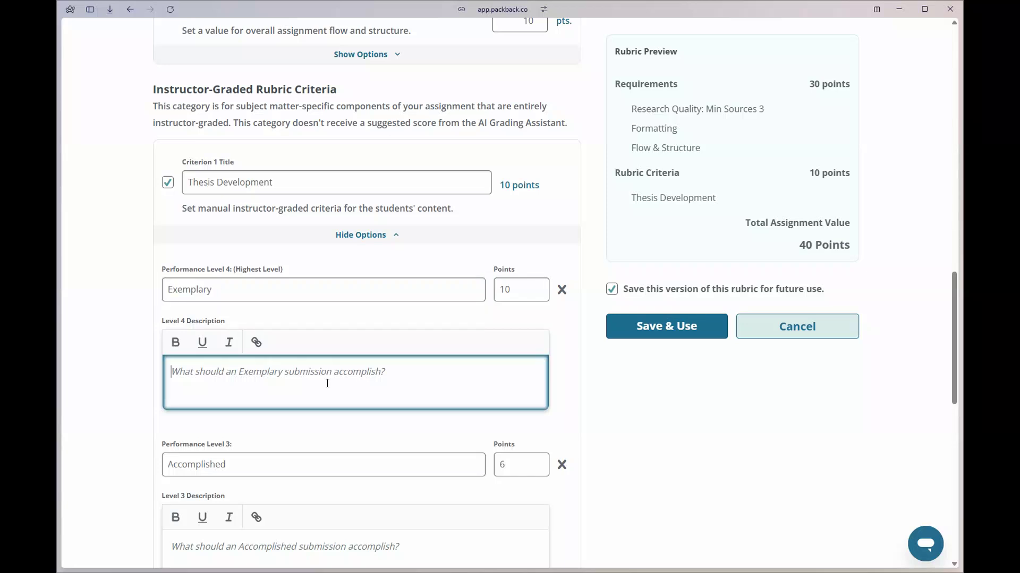
scroll(328, 383, down, 2)
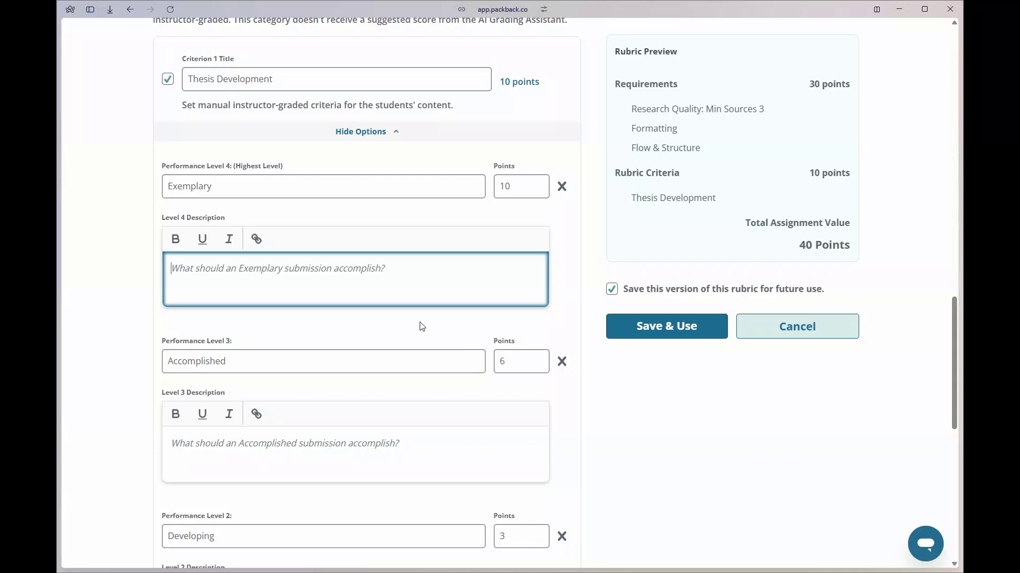
click(522, 192)
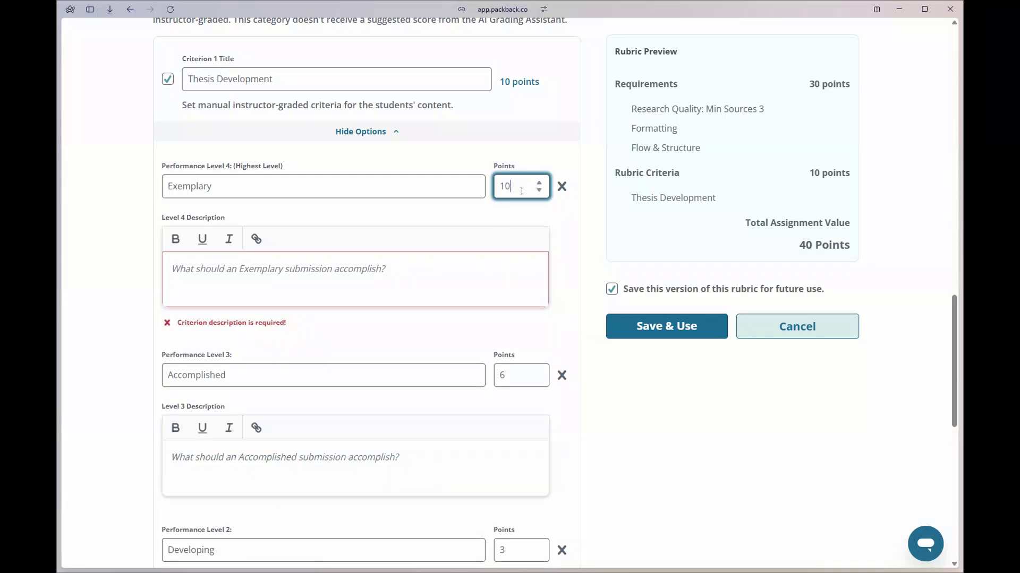
click(407, 332)
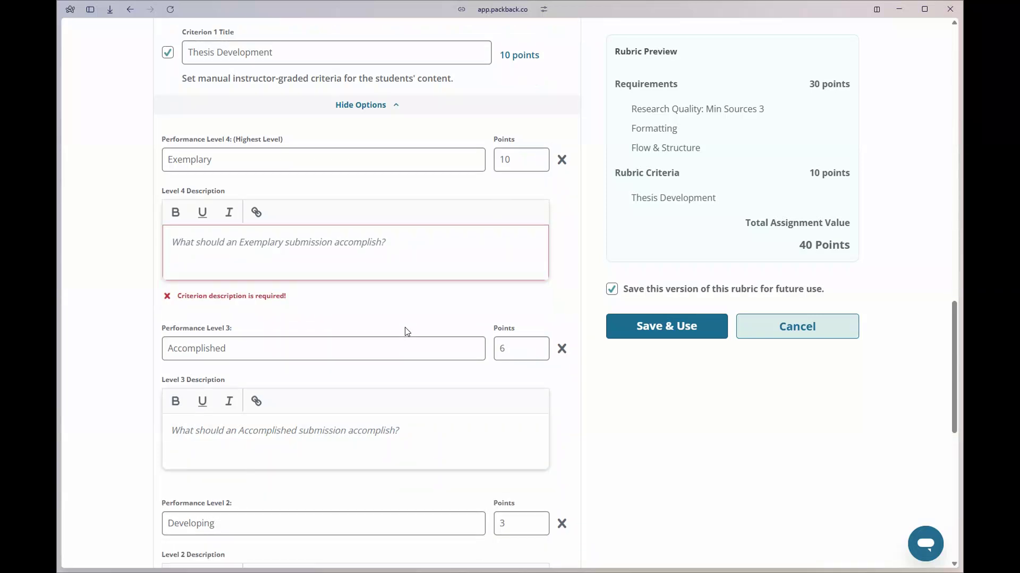
- Add a second instructor-graded criterion to the rubric, and save the rubric for use in the assignment
scroll(407, 332, down, 10)
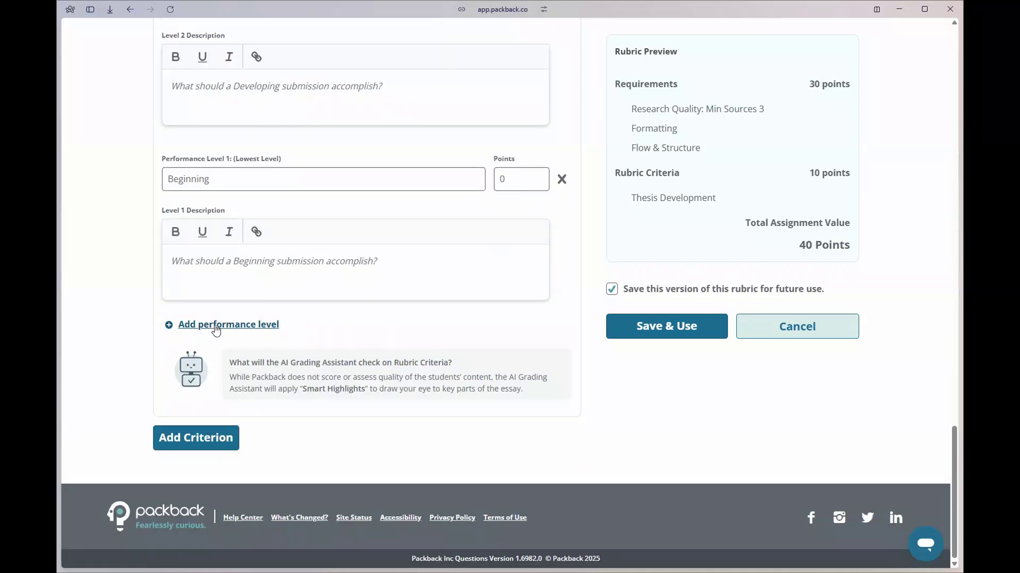
click(203, 438)
scroll(372, 417, down, 4)
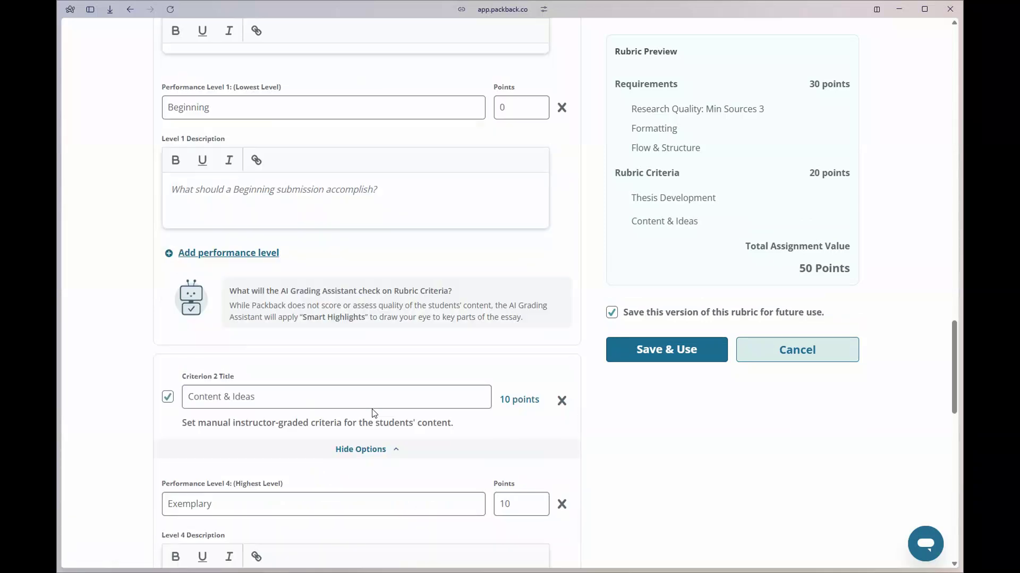
scroll(374, 413, down, 3)
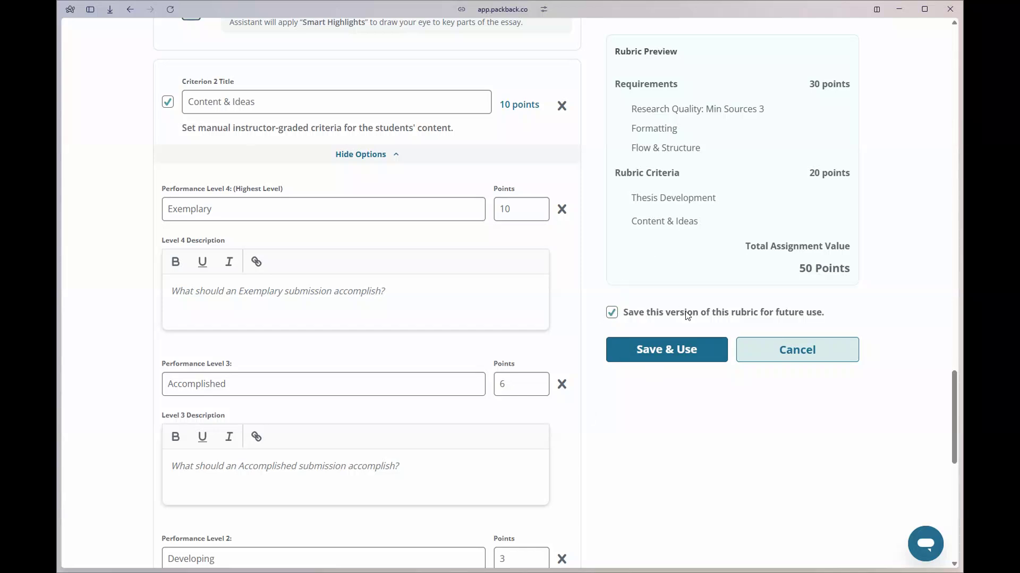
click(653, 355)
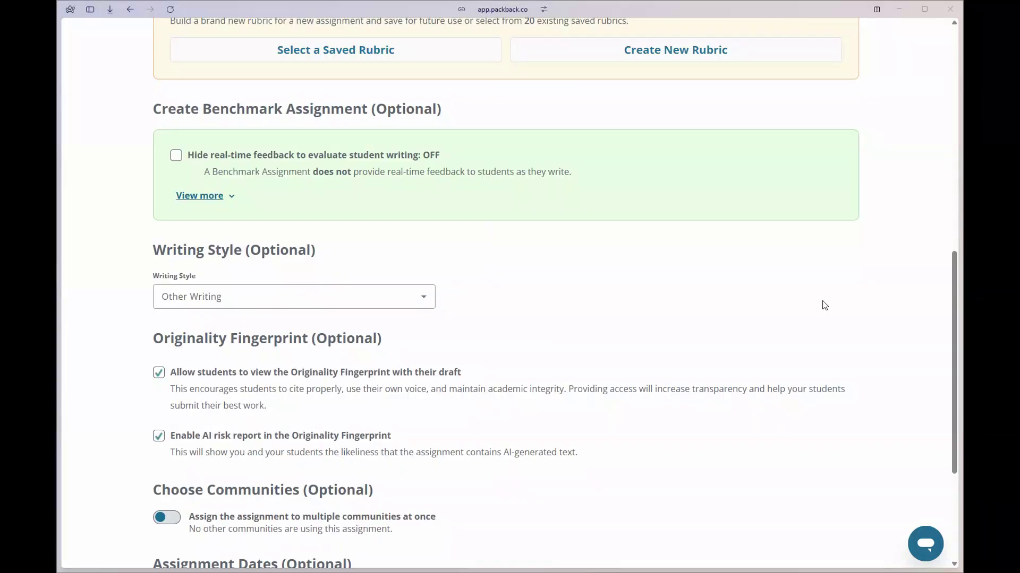
- Review the assignment's optional benchmark and Originality Fingerprint settings and the list of available writing styles
scroll(824, 305, down, 1)
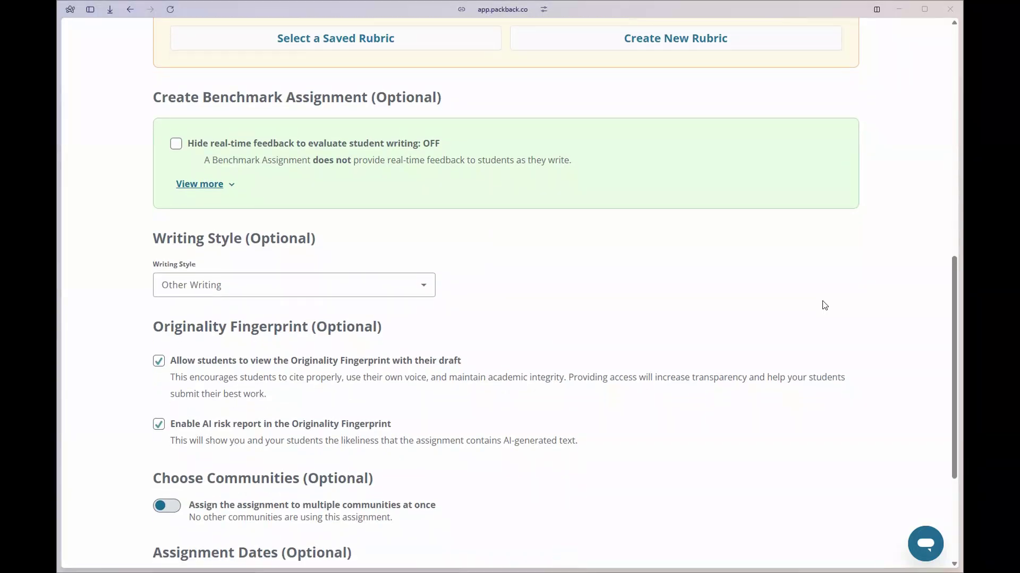
scroll(418, 287, down, 1)
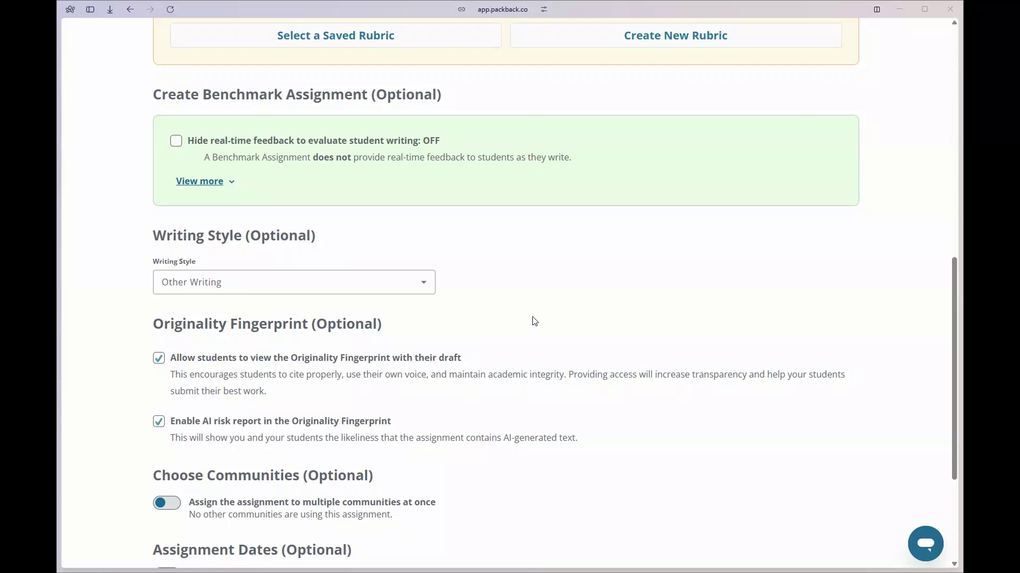
scroll(534, 322, down, 2)
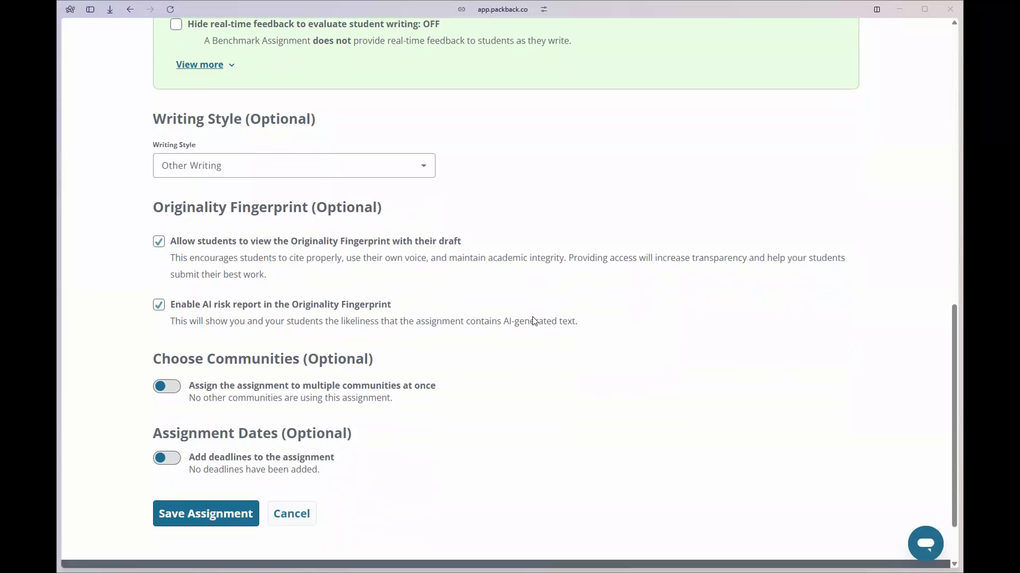
scroll(535, 321, down, 1)
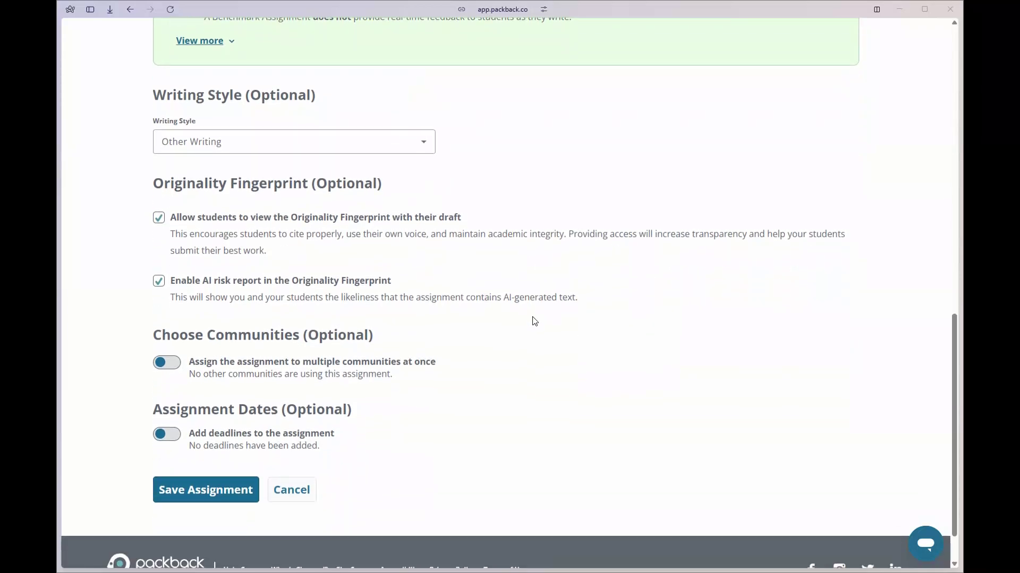
click(250, 148)
scroll(276, 234, up, 3)
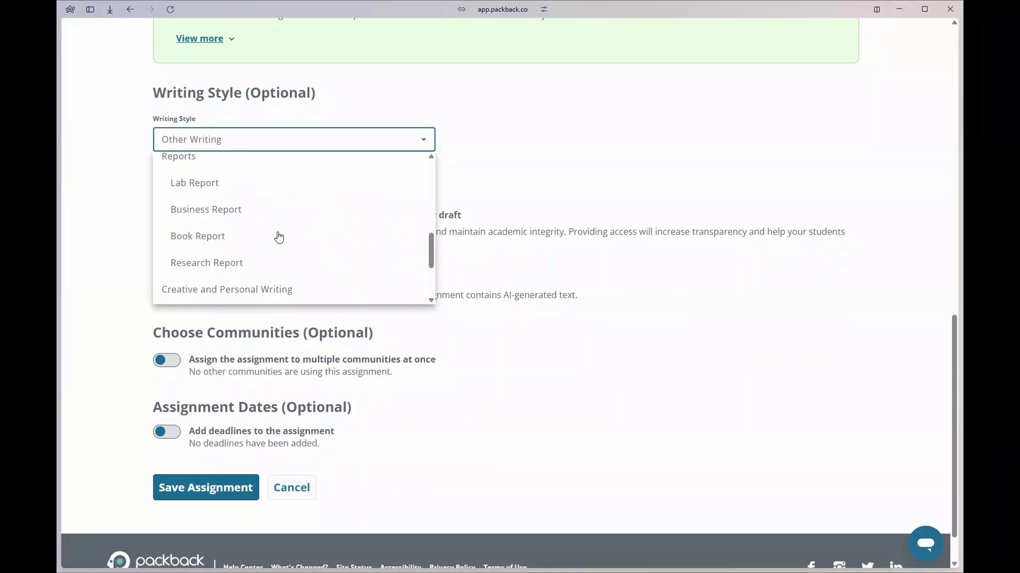
scroll(279, 237, up, 5)
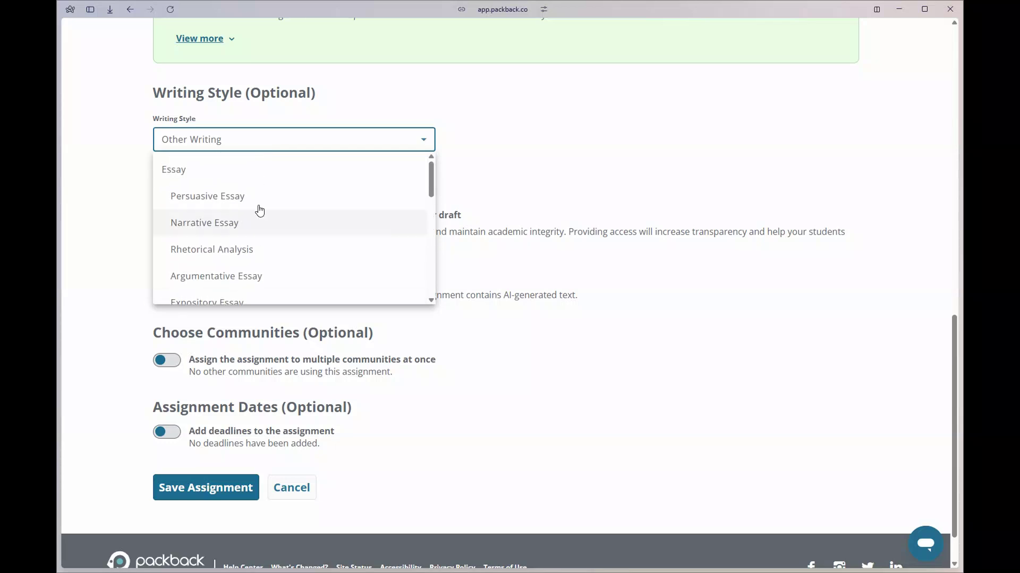
click(525, 194)
- Turn on deadlines for the assignment, leave the start and due dates blank, and save the assignment
scroll(524, 194, down, 1)
scroll(523, 193, down, 1)
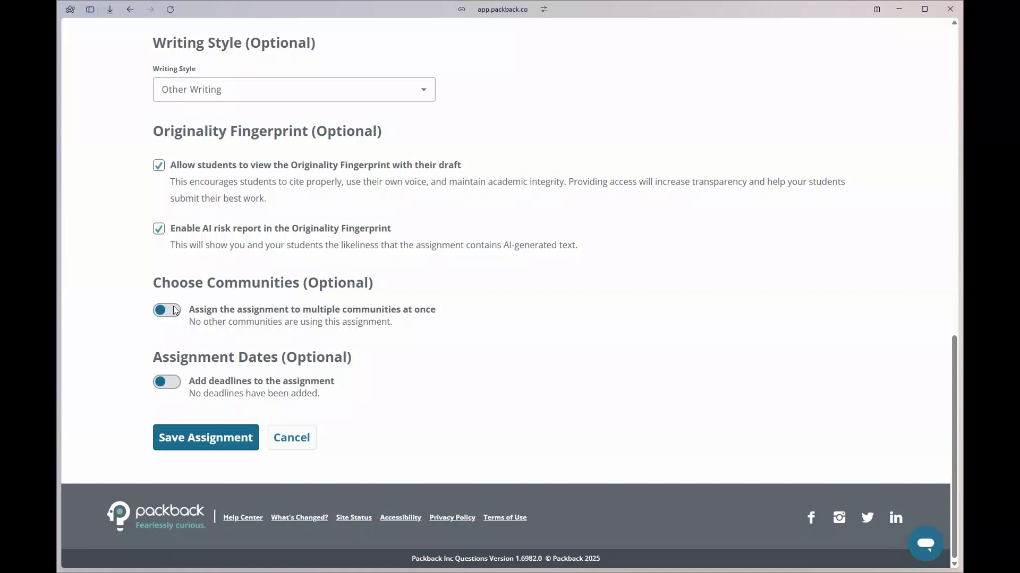
click(171, 382)
scroll(170, 382, down, 3)
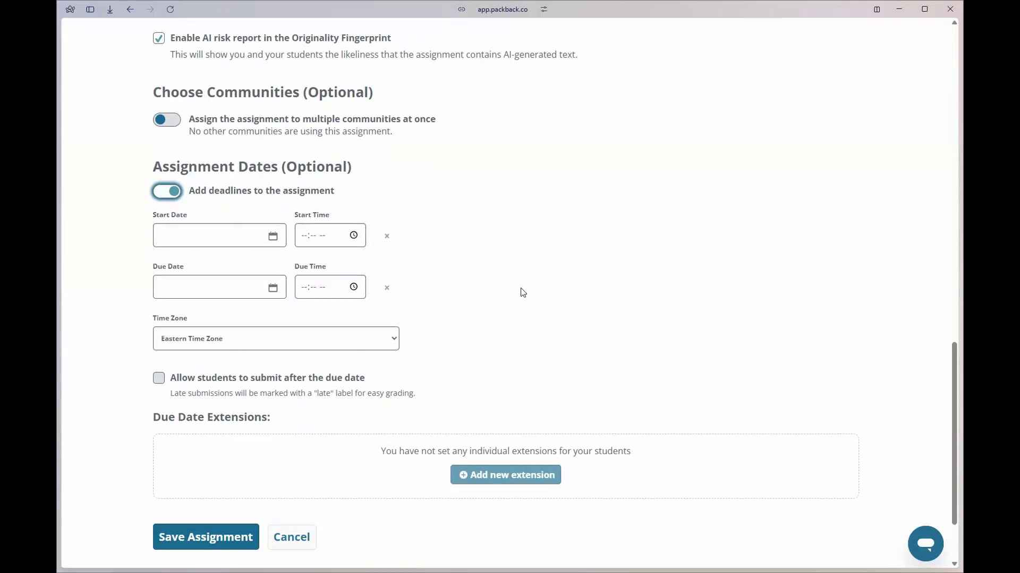
scroll(523, 293, down, 2)
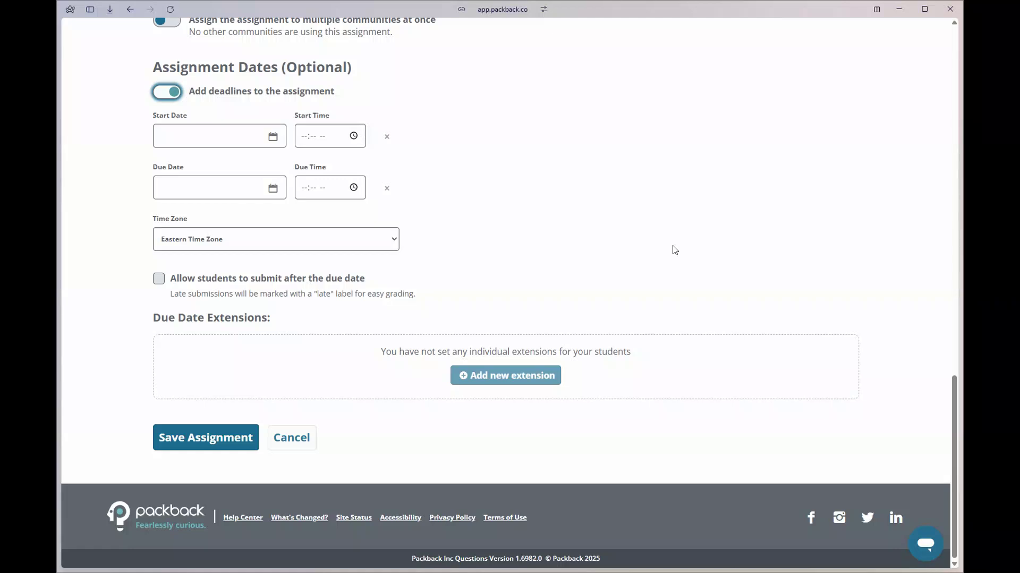
scroll(737, 383, up, 1)
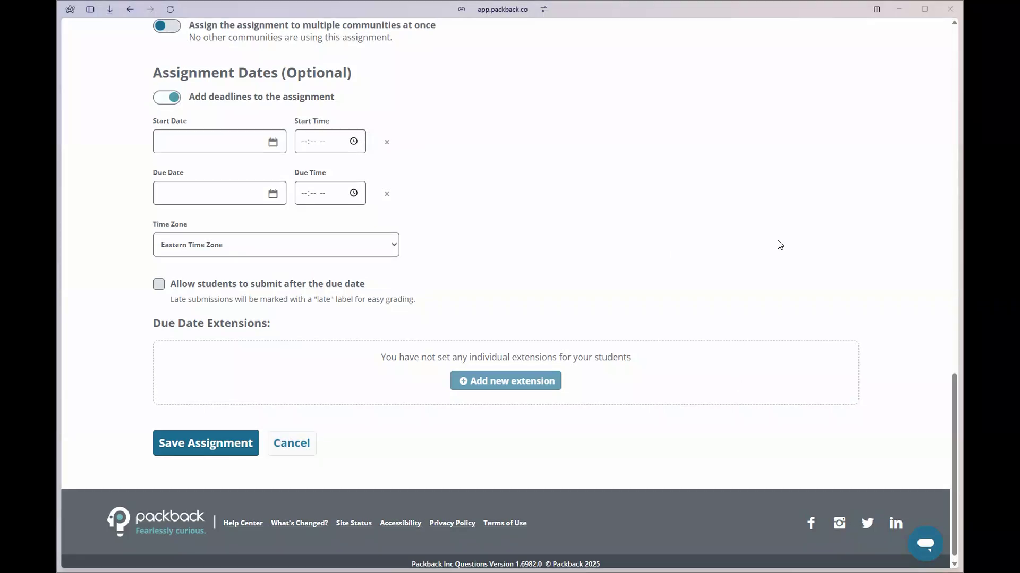
click(194, 446)
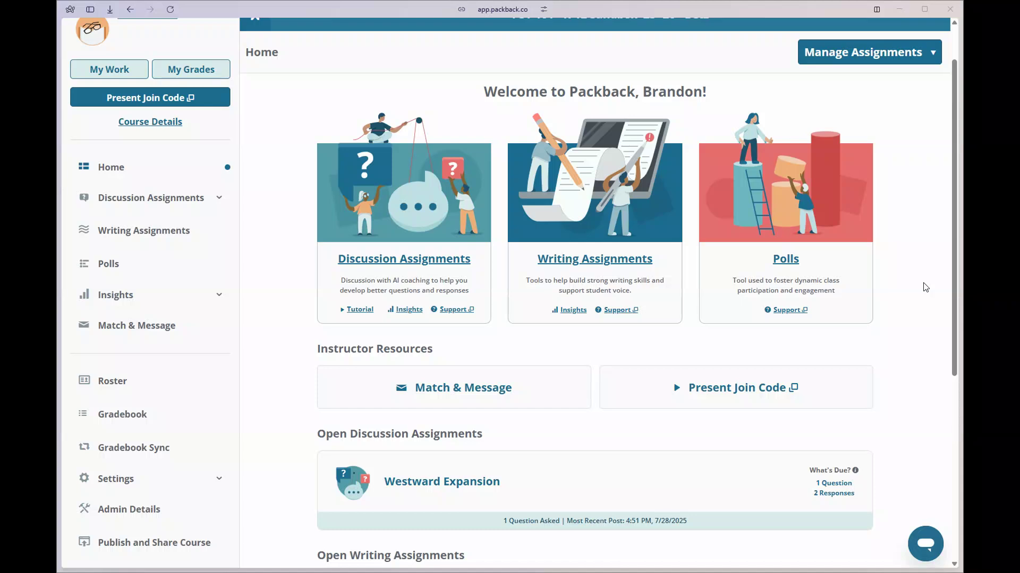
- Open the writing assignment "Exploring the Impact of Dystopian Literature on Society and the Human Psyche" from the course home page
scroll(925, 287, down, 3)
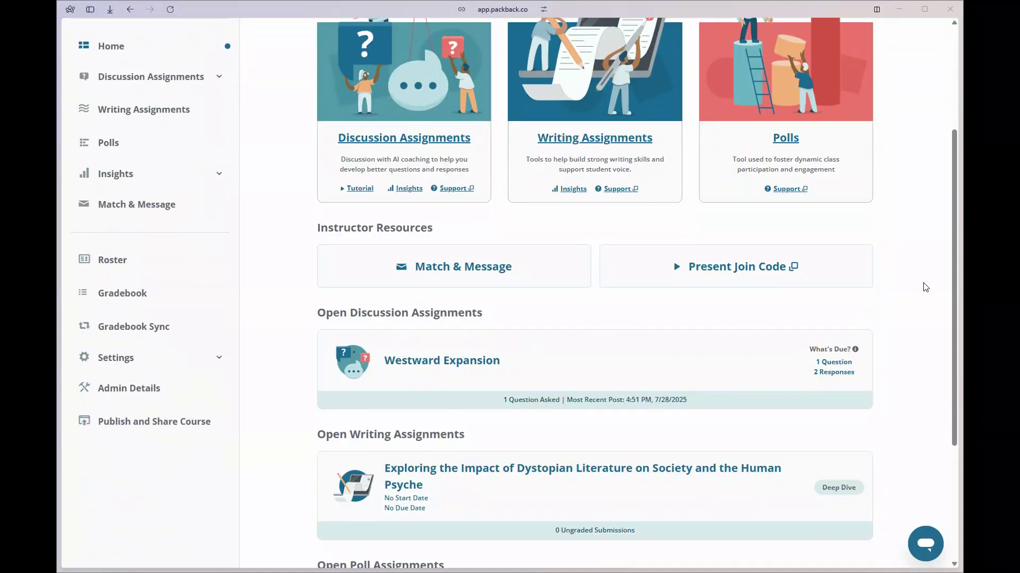
scroll(925, 287, down, 2)
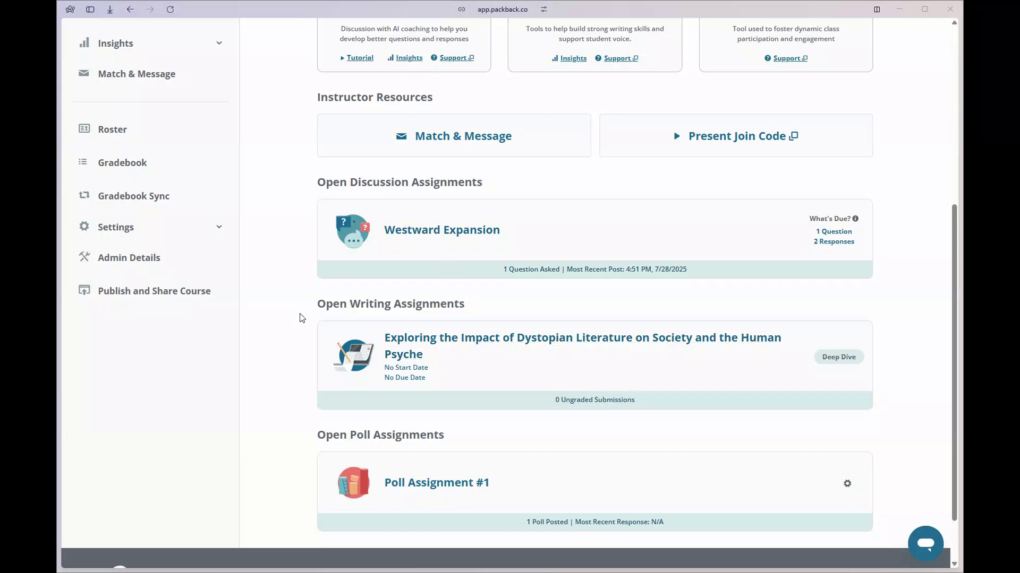
scroll(302, 317, up, 1)
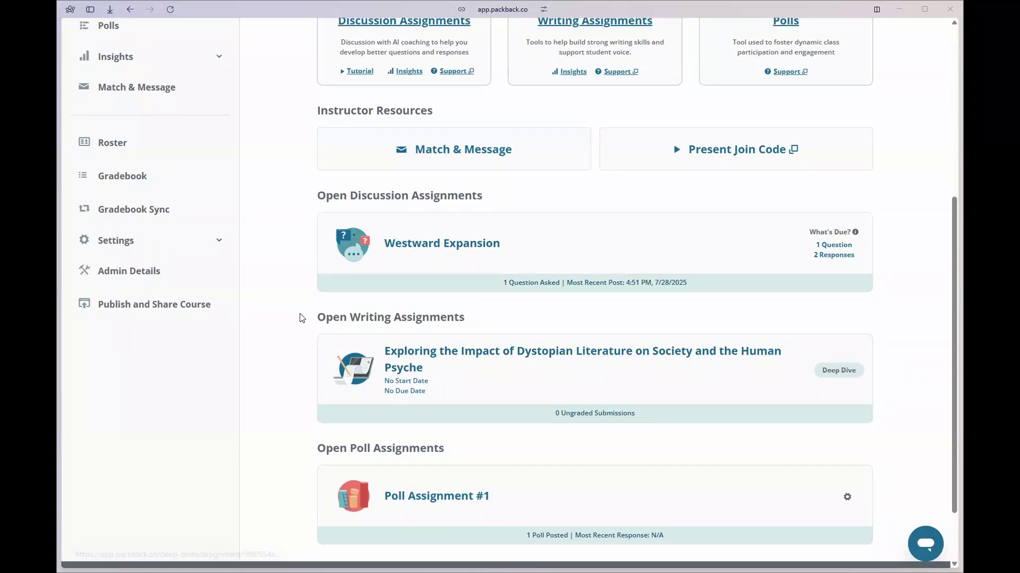
scroll(301, 317, down, 1)
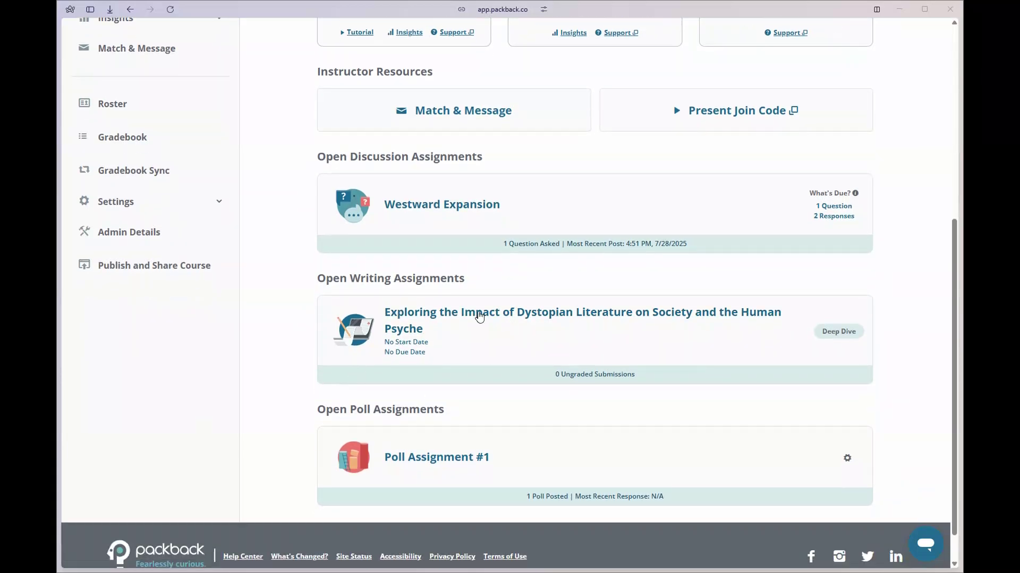
click(477, 317)
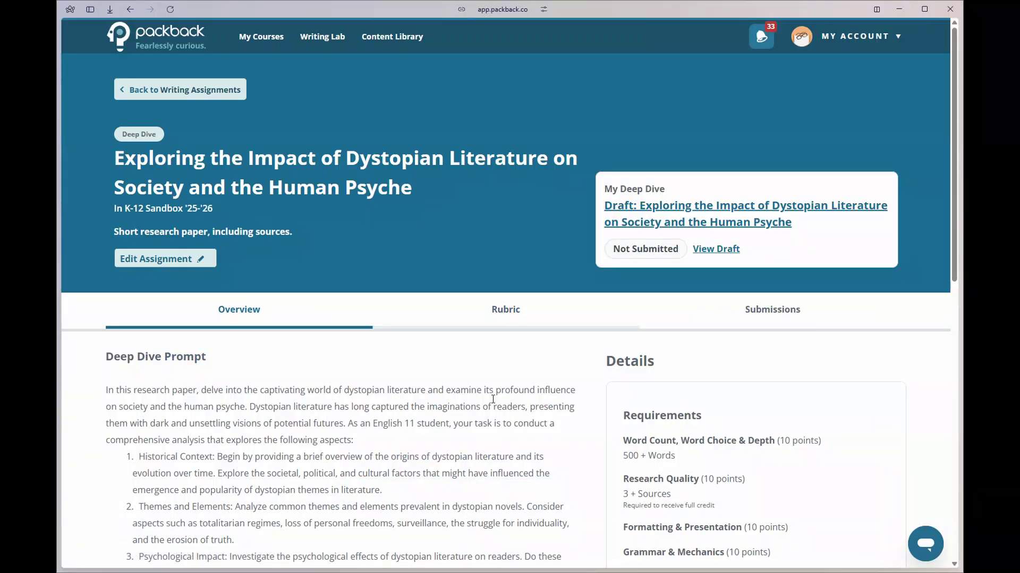
- Review the assignment's Deep Dive prompt, questions to answer, requirements and recommended resources
scroll(493, 399, down, 3)
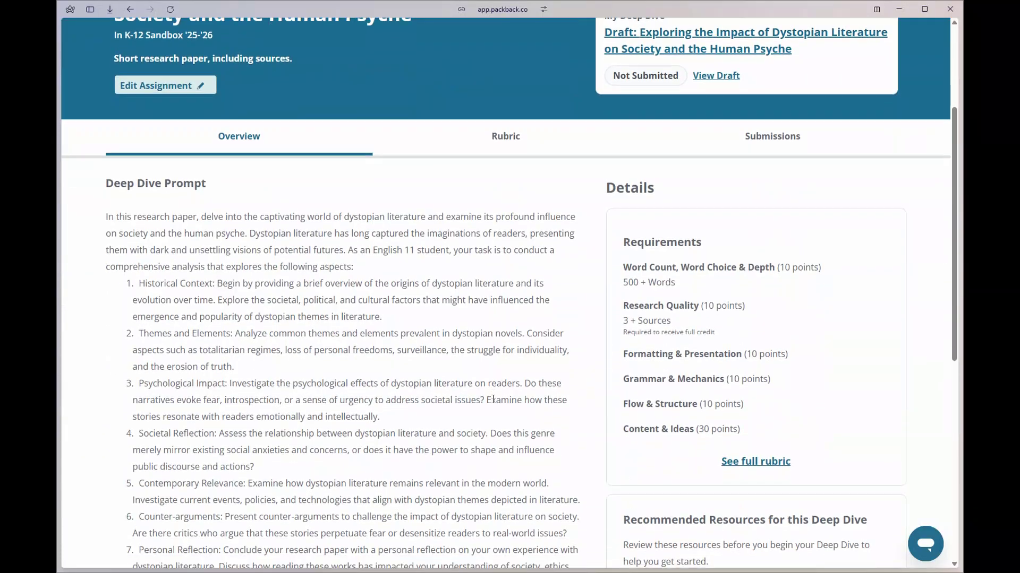
scroll(493, 399, down, 8)
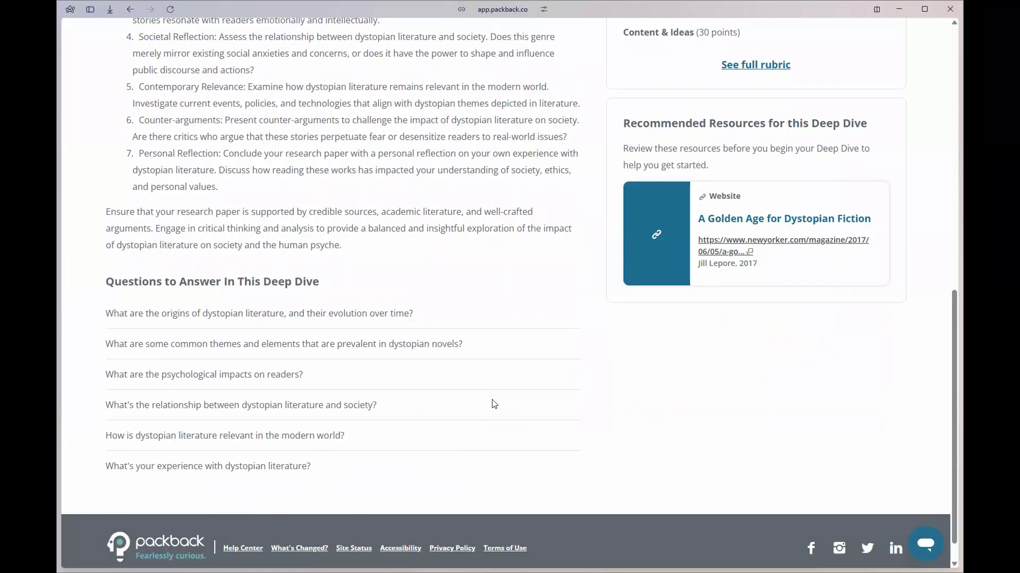
scroll(494, 405, down, 1)
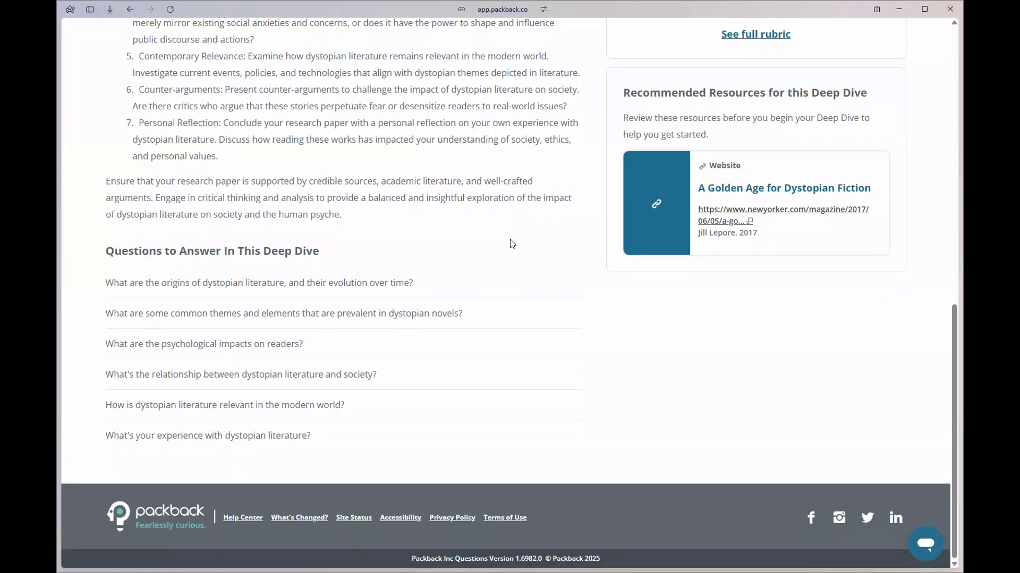
scroll(512, 244, up, 1)
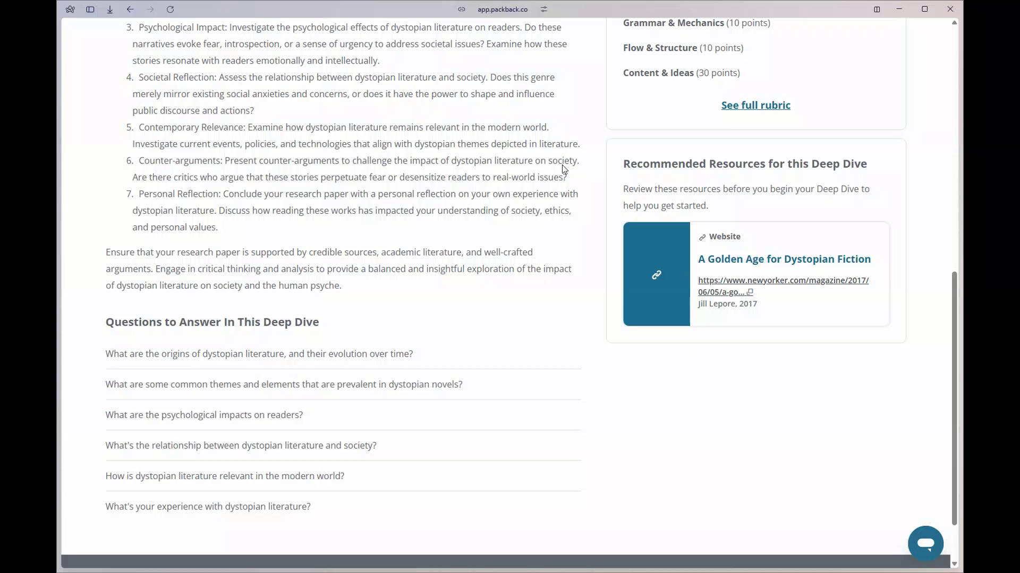
scroll(559, 194, up, 5)
- View the assignment's rubric and read the Content & Ideas performance levels
click(509, 143)
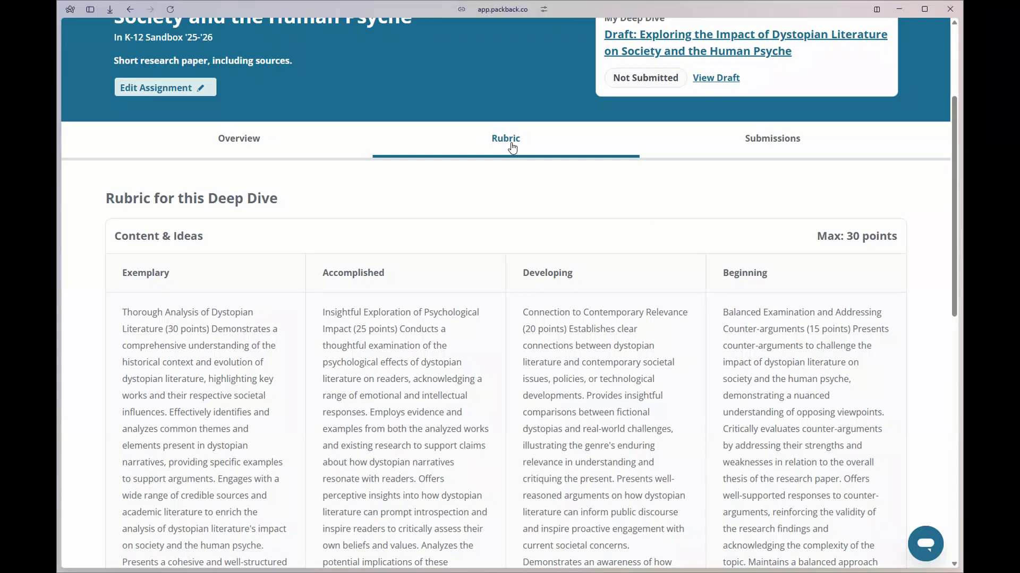
scroll(561, 314, down, 1)
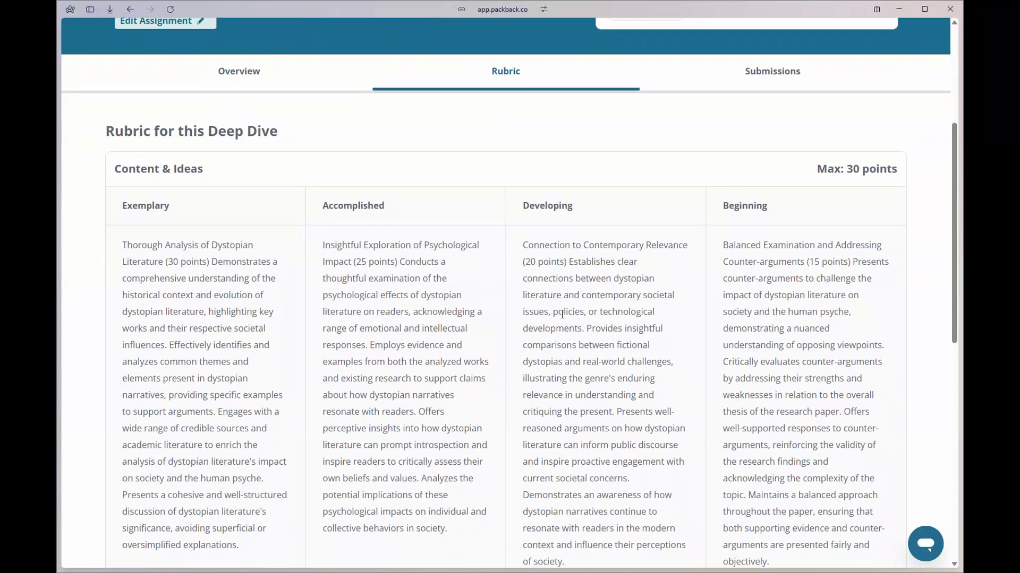
scroll(562, 314, up, 1)
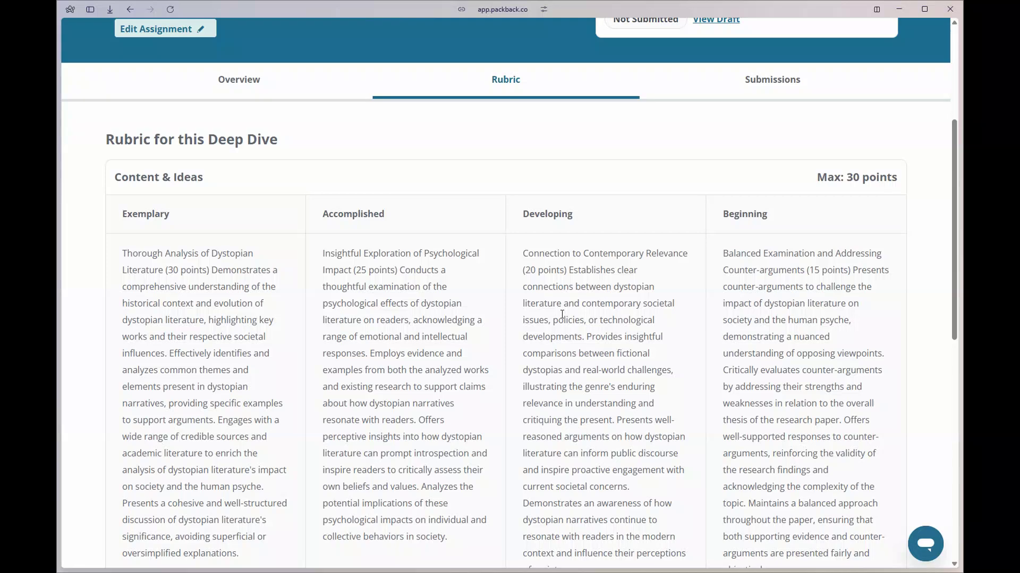
scroll(561, 313, up, 1)
- Return to the assignment overview, open the unsubmitted draft, and place the cursor in its Historical Context paragraph
click(254, 148)
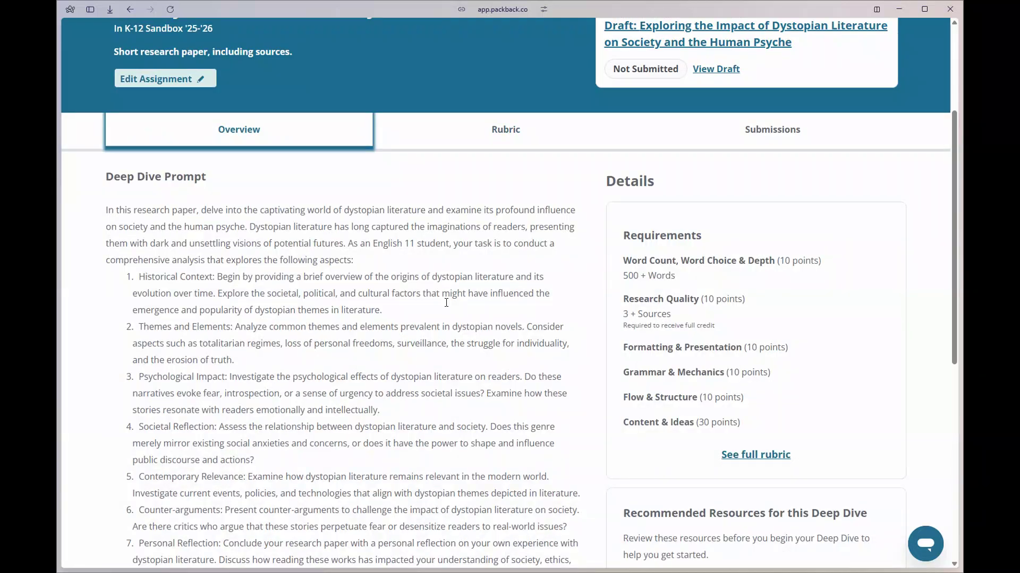
scroll(446, 303, up, 3)
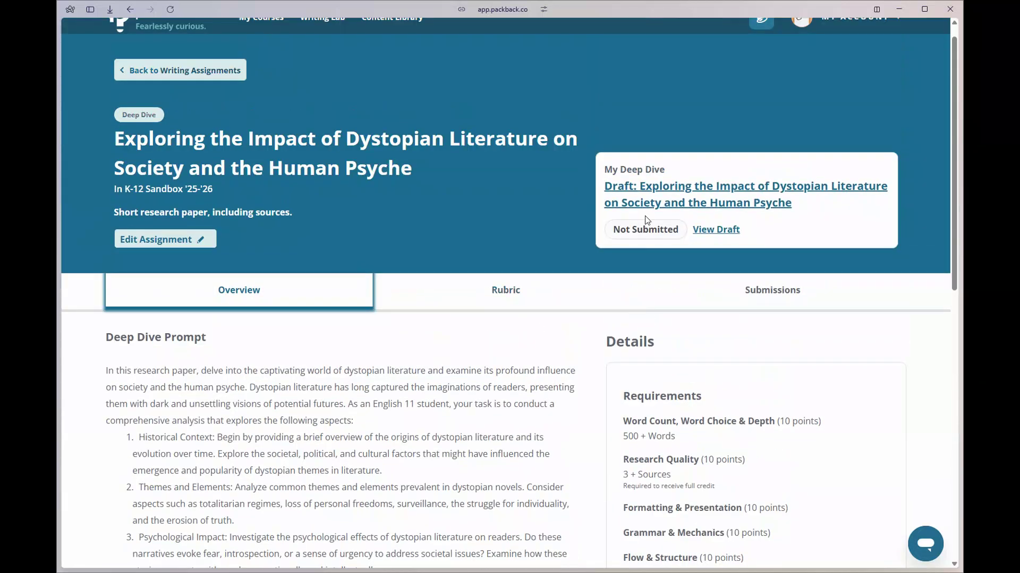
click(646, 206)
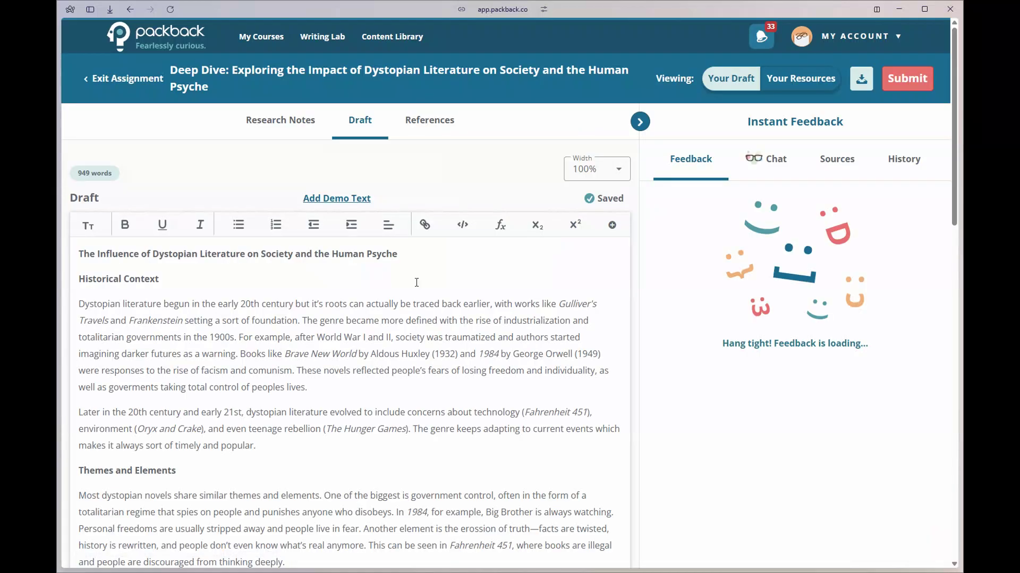
click(413, 350)
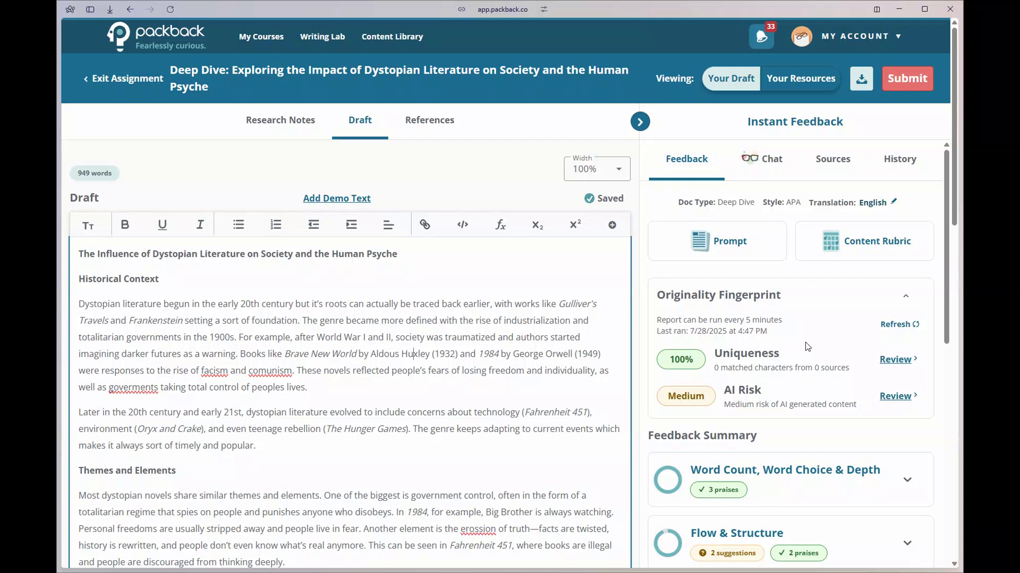
- Look through the draft's instant feedback categories and expand the Flow & Structure suggestions
scroll(808, 346, down, 2)
scroll(808, 346, down, 5)
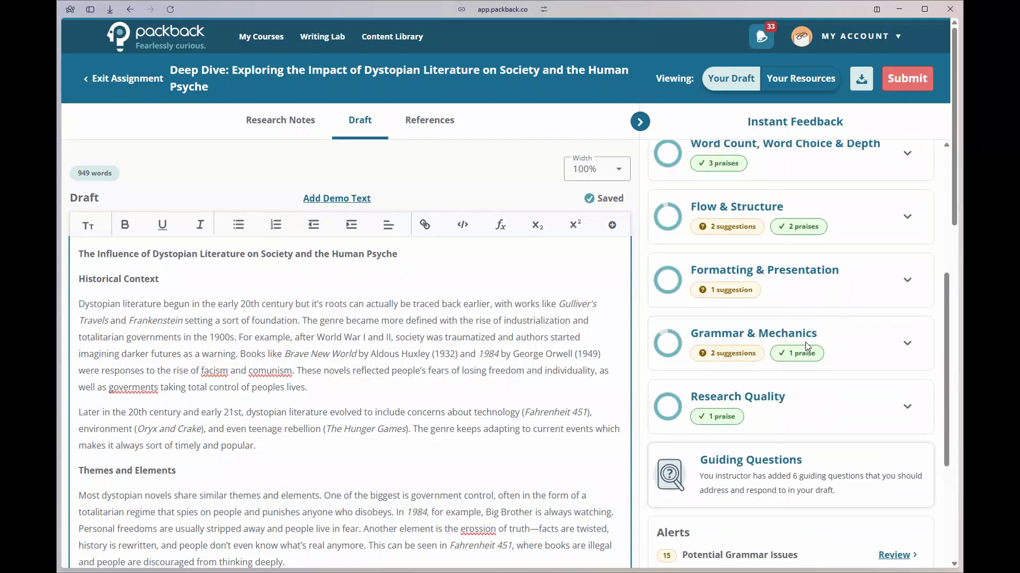
scroll(792, 251, down, 1)
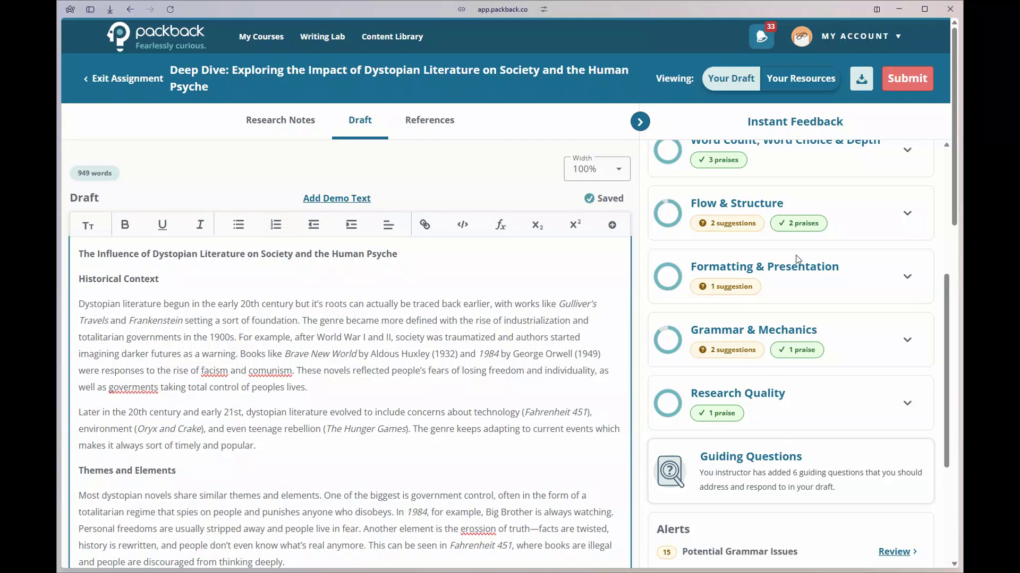
scroll(833, 269, down, 1)
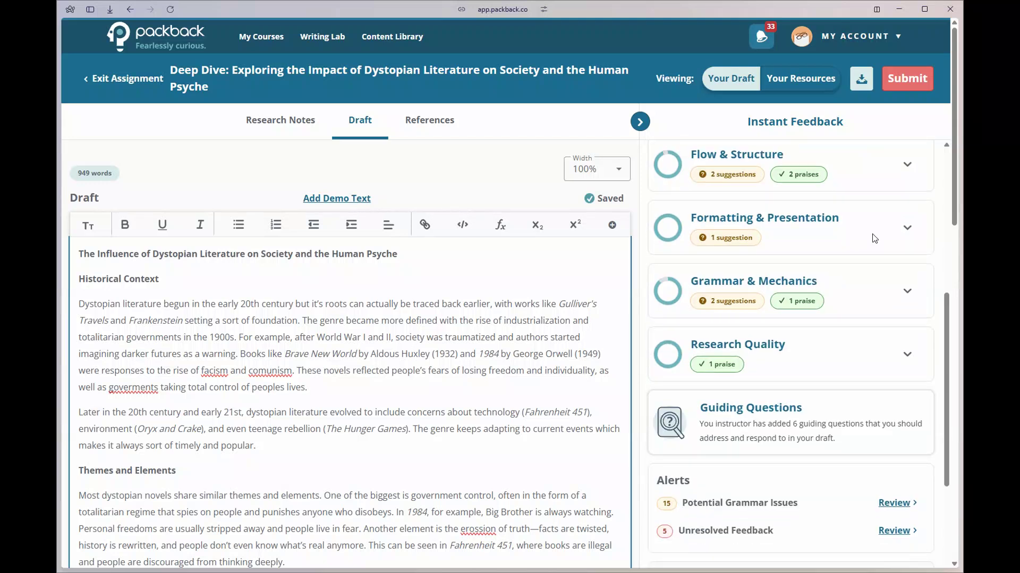
scroll(910, 212, up, 1)
click(908, 187)
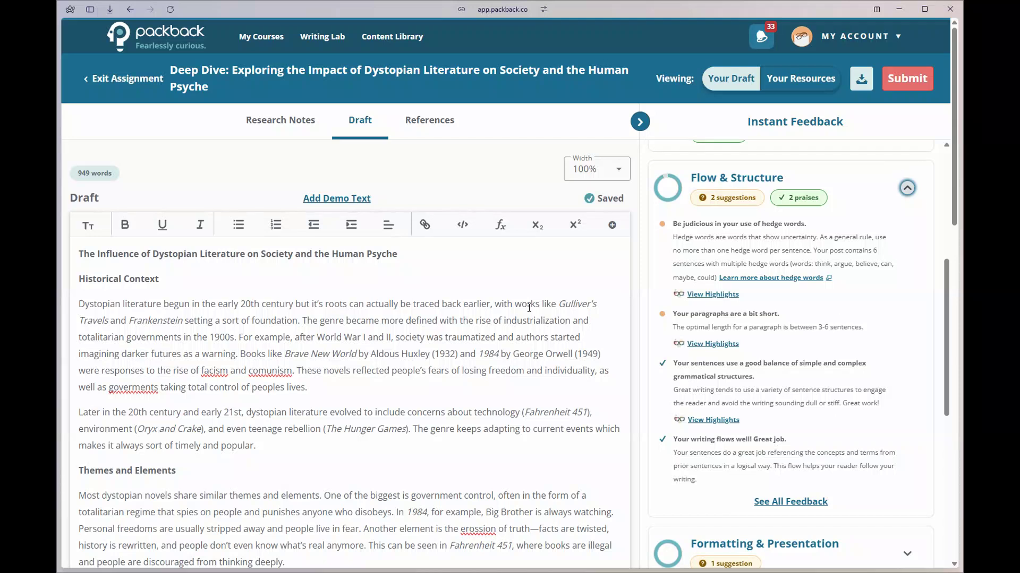
scroll(529, 308, down, 1)
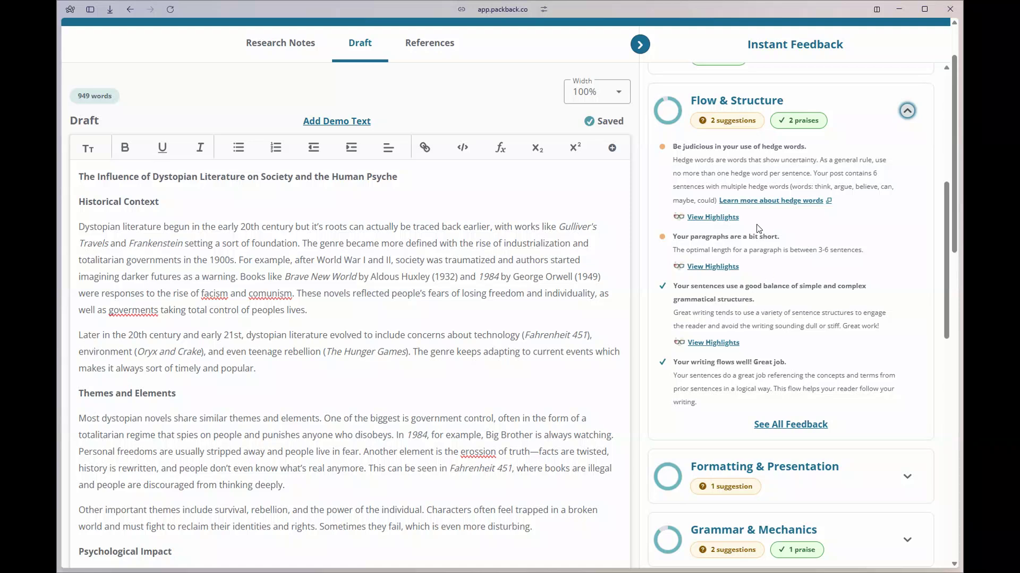
- Show the Sentences Per Paragraph highlights in the draft, look through the marked passages, and return to the feedback summary
click(707, 268)
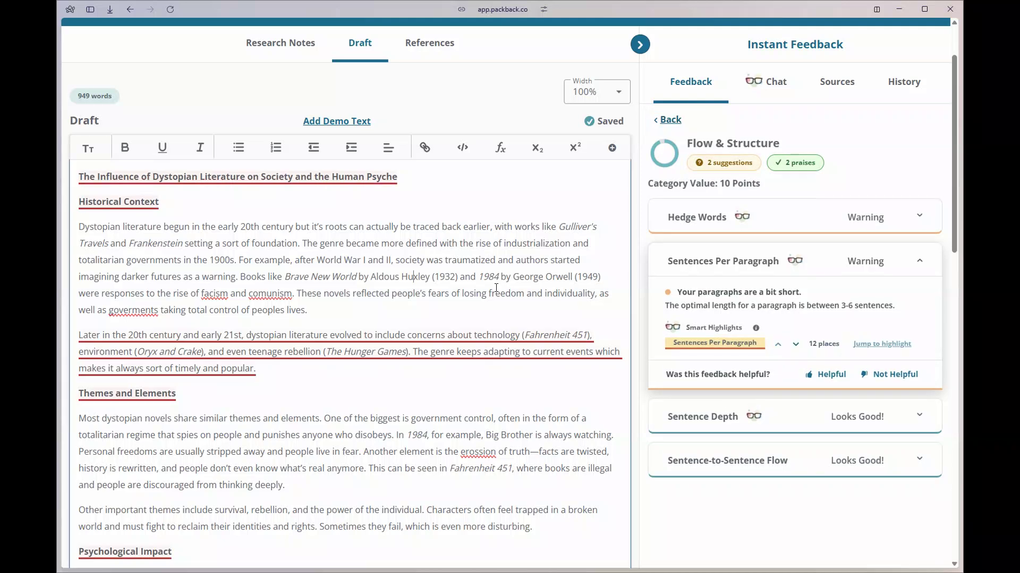
scroll(496, 287, down, 3)
scroll(496, 288, down, 8)
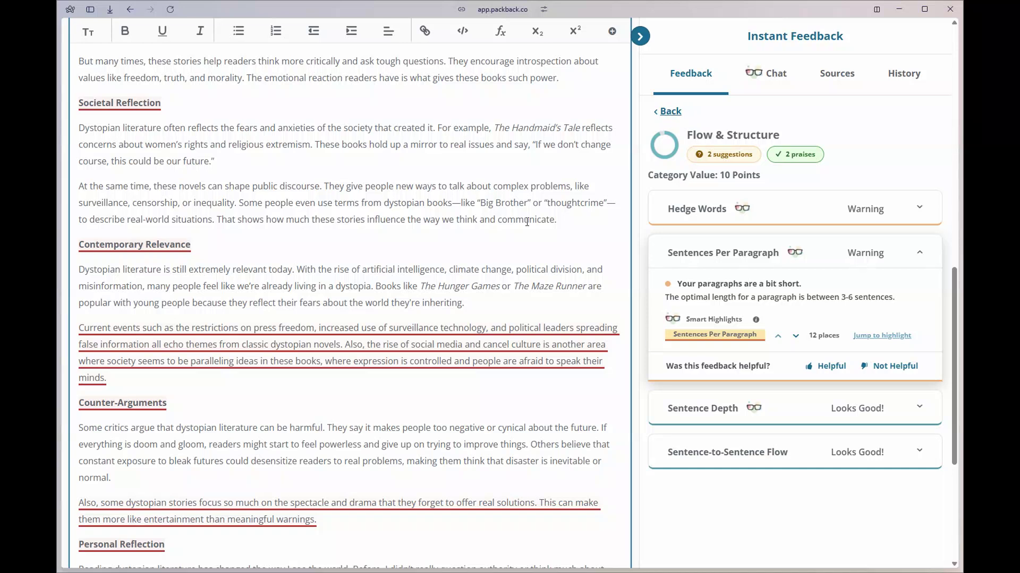
click(667, 112)
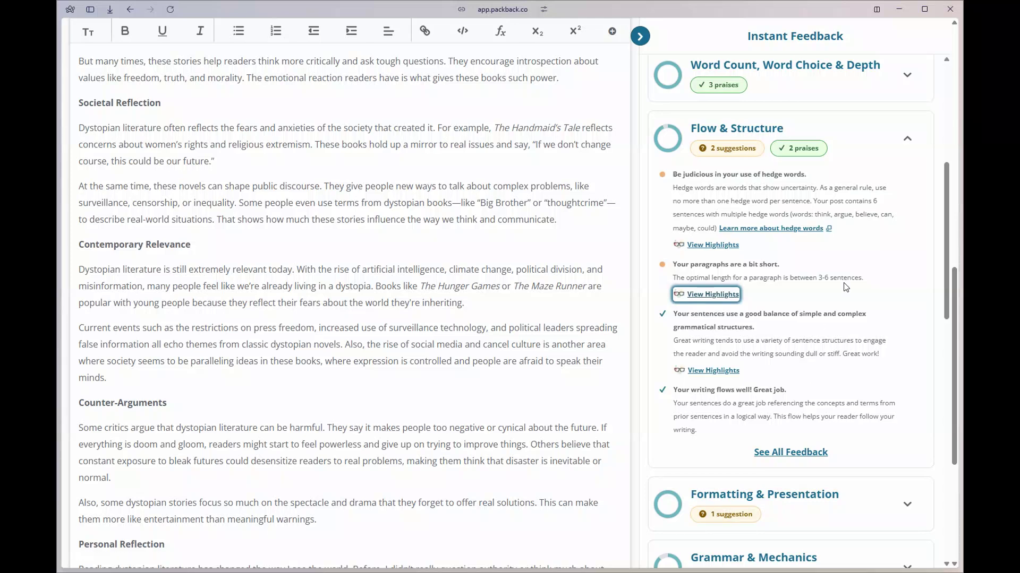
- Open the guiding questions and examine the draft's highlighted possible answers to "What are the psychological impacts on readers?"
scroll(845, 287, down, 5)
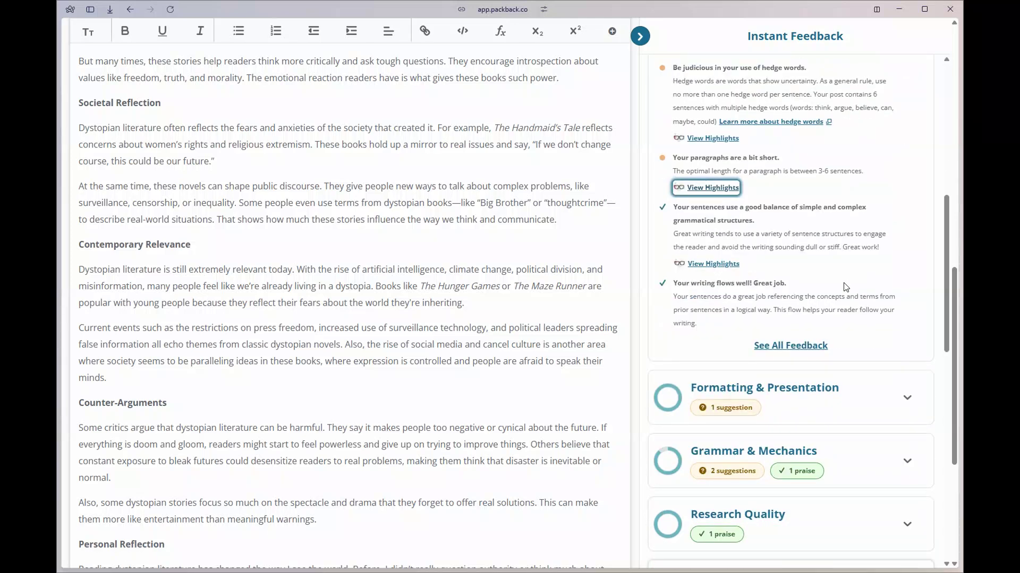
scroll(845, 287, down, 4)
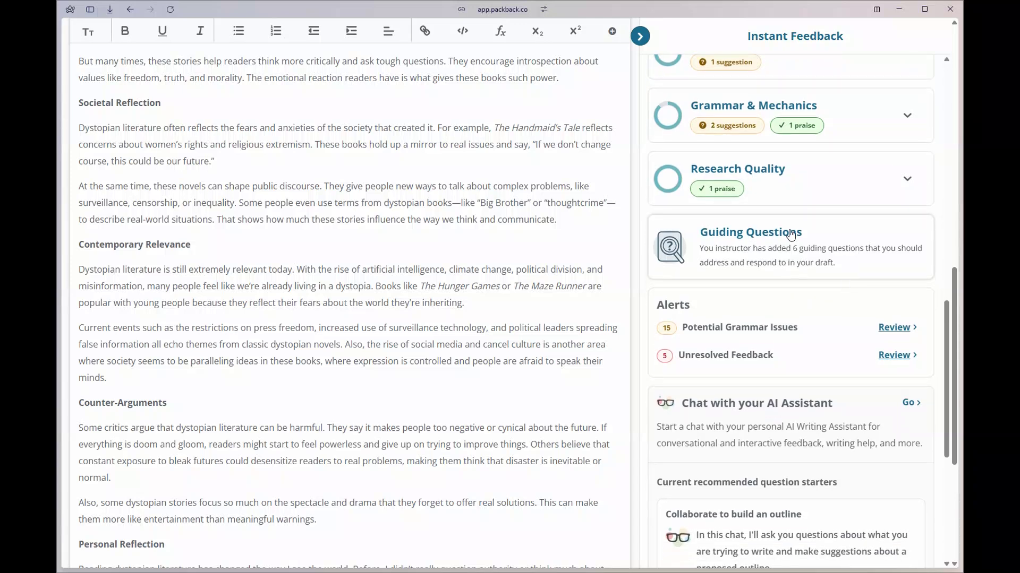
click(731, 233)
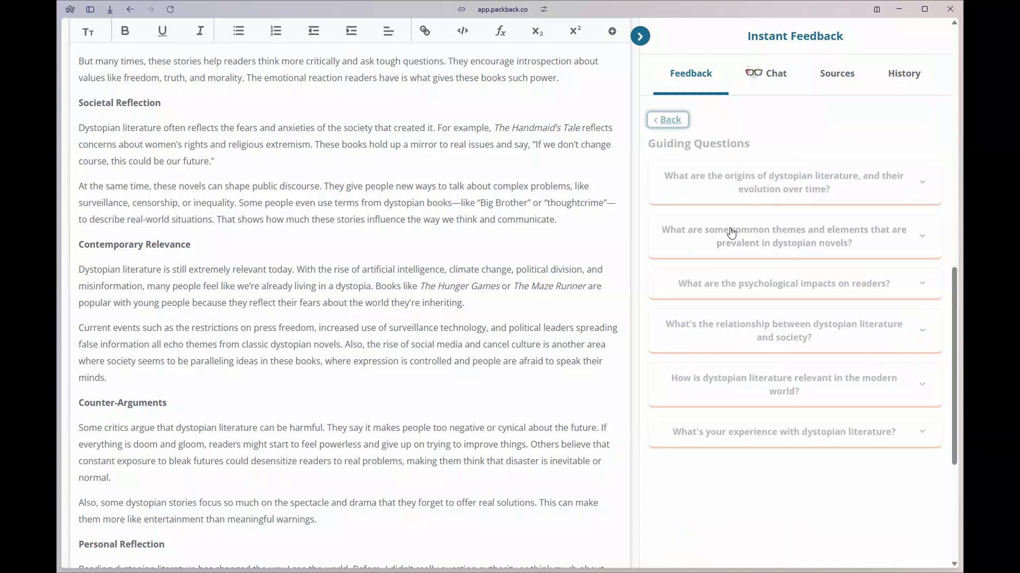
click(731, 285)
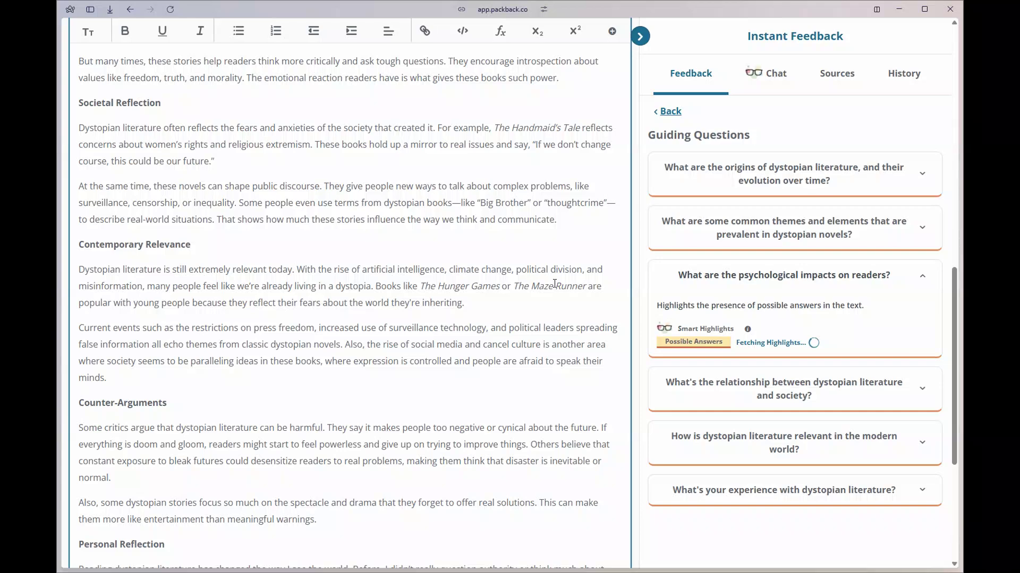
scroll(554, 284, up, 7)
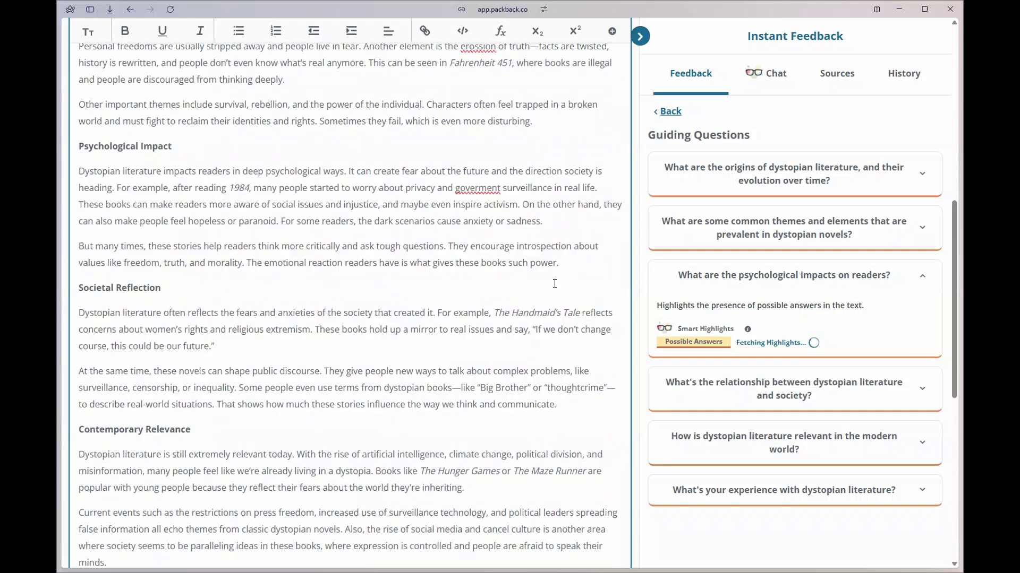
scroll(554, 284, up, 3)
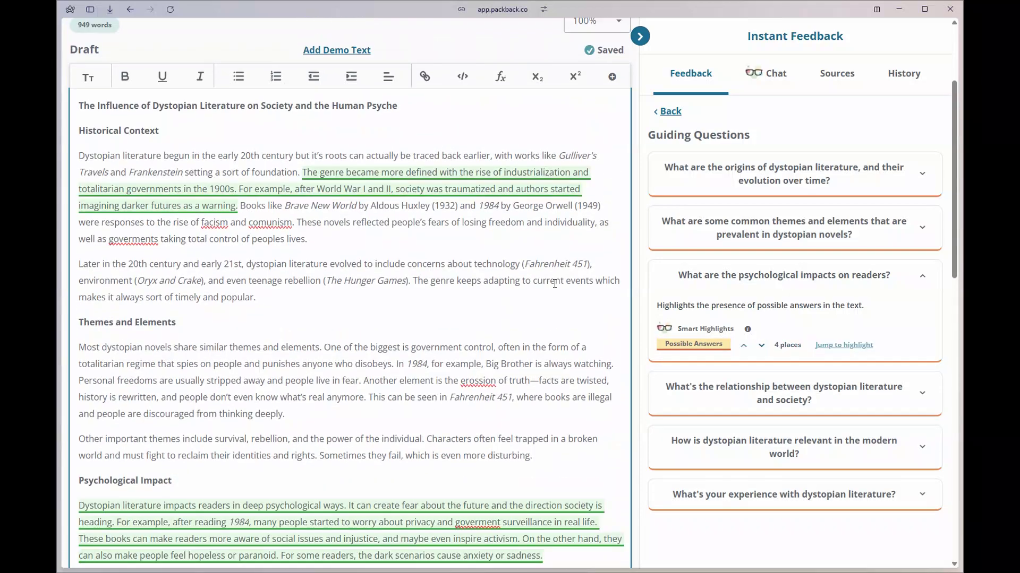
scroll(554, 284, down, 2)
scroll(554, 284, down, 5)
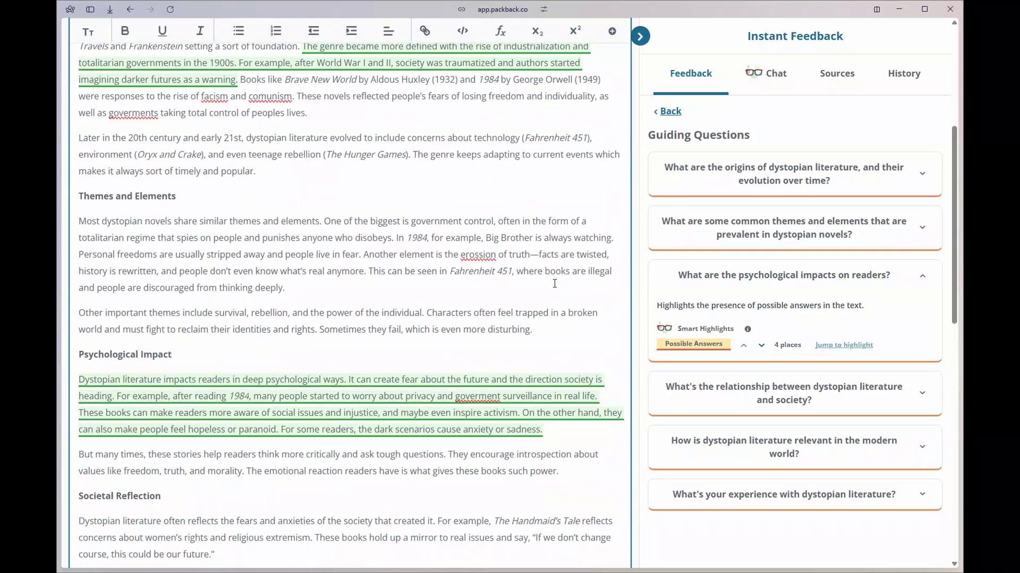
scroll(554, 283, down, 2)
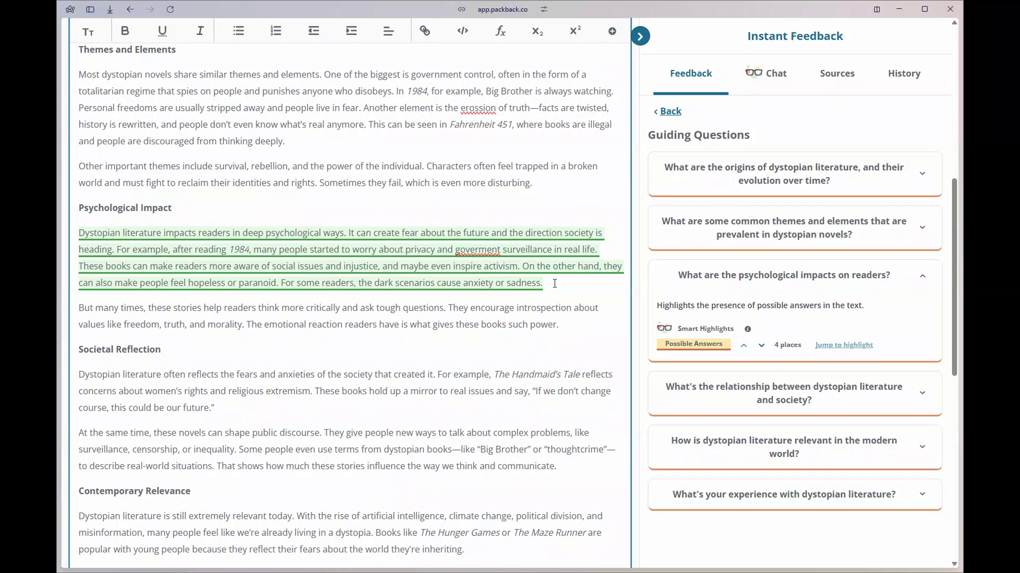
- Return to the feedback summary, collapse the Flow & Structure feedback, and review the Originality Fingerprint results
click(670, 111)
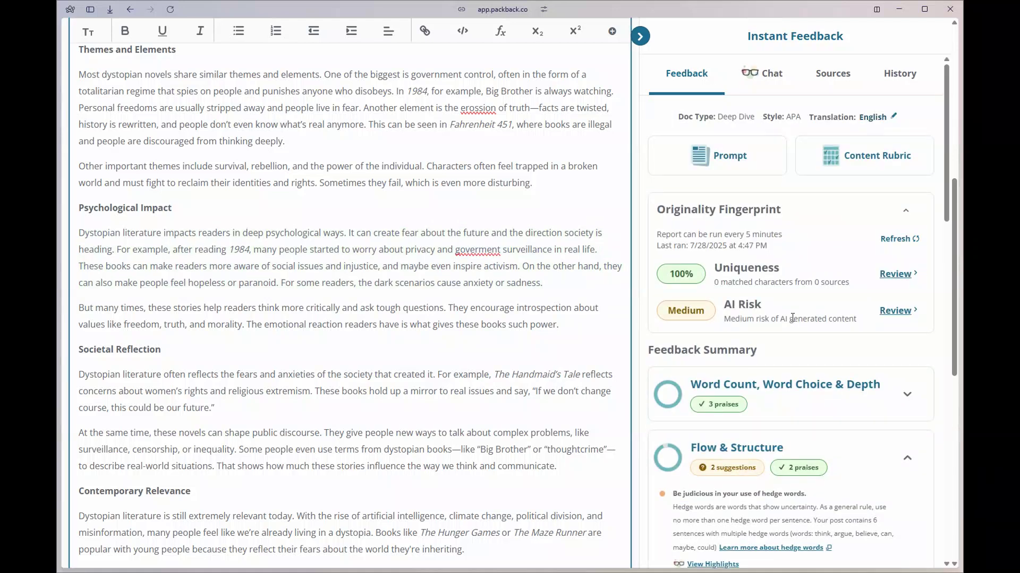
scroll(792, 317, down, 2)
click(906, 362)
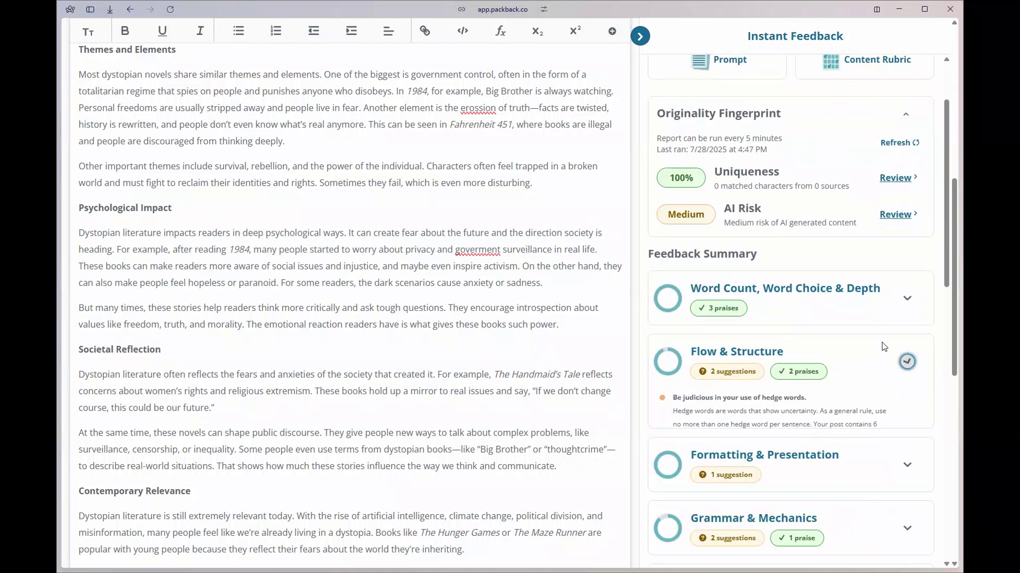
scroll(718, 200, up, 2)
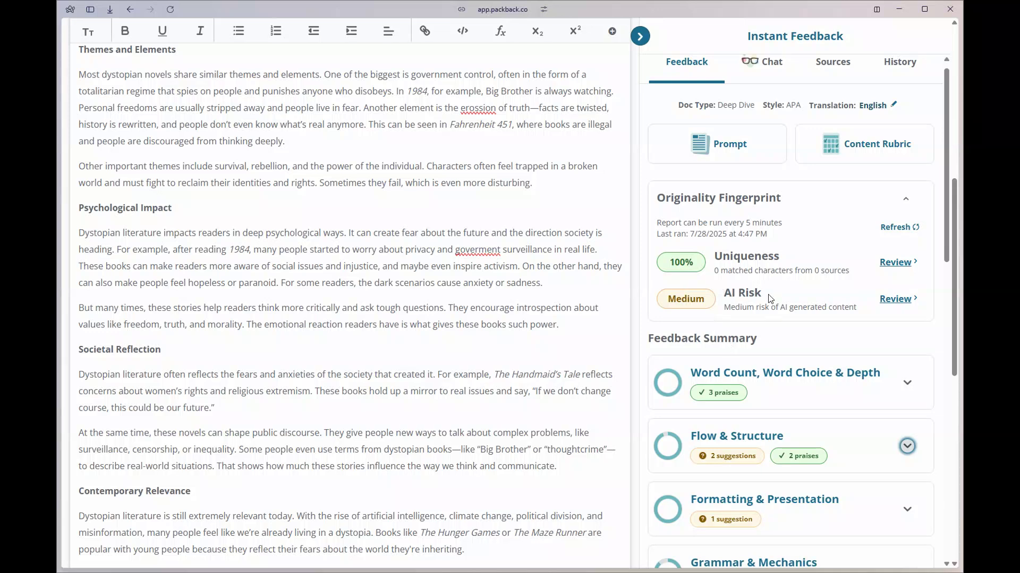
scroll(770, 298, up, 1)
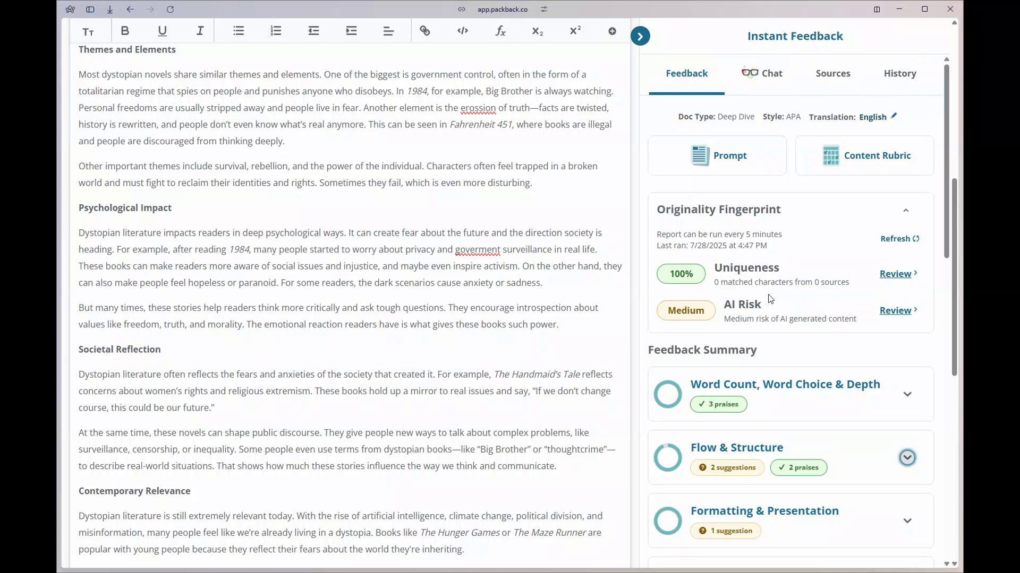
scroll(485, 209, up, 8)
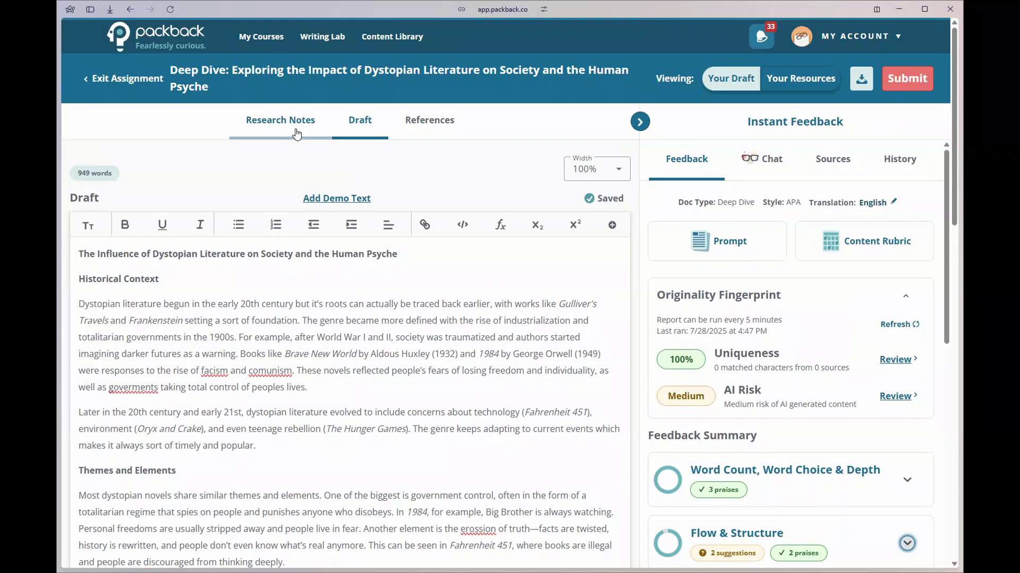
- Open the draft's Research Notes and check which source types the 1984 citation can be added as, without adding one
click(296, 133)
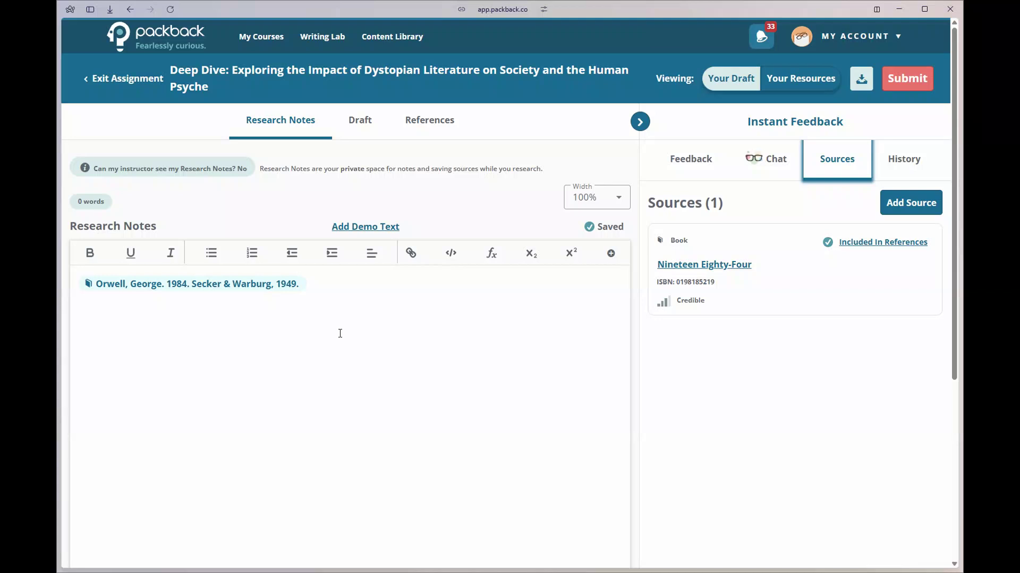
click(217, 287)
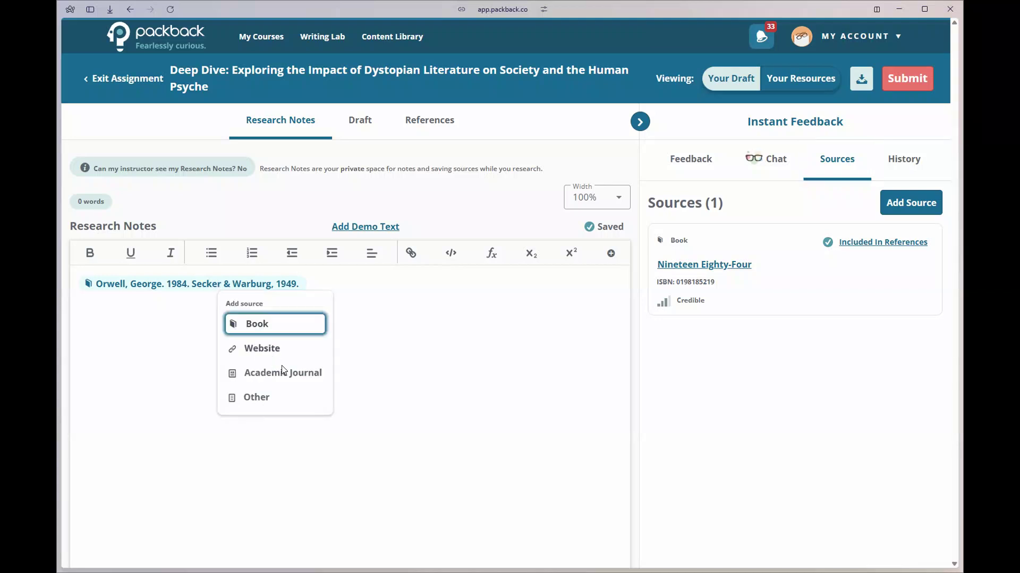
key(Escape)
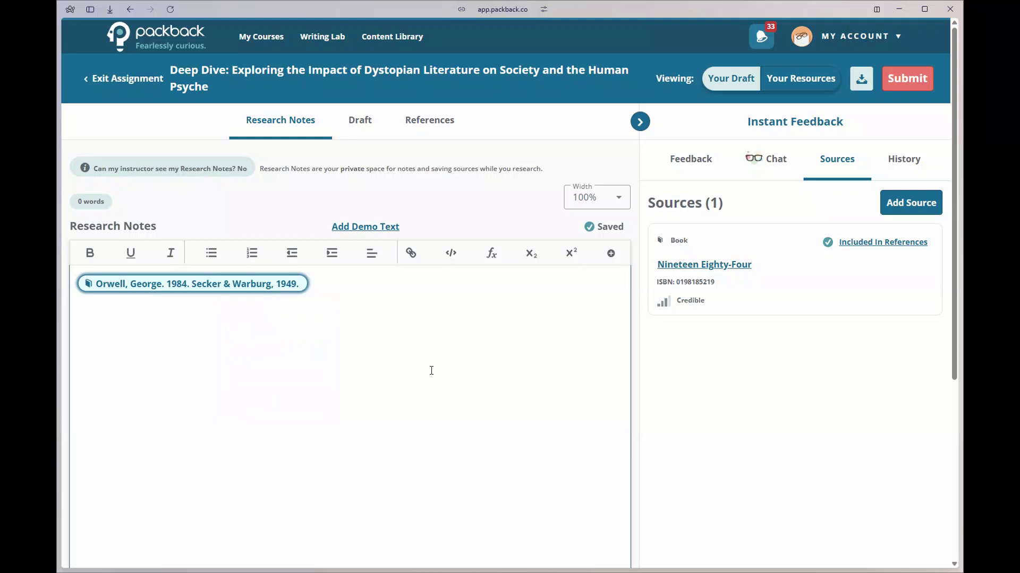
- Open the Nineteen Eighty-Four source's details and review its credibility check, APA citation formats and citation alerts
click(816, 297)
scroll(817, 298, down, 2)
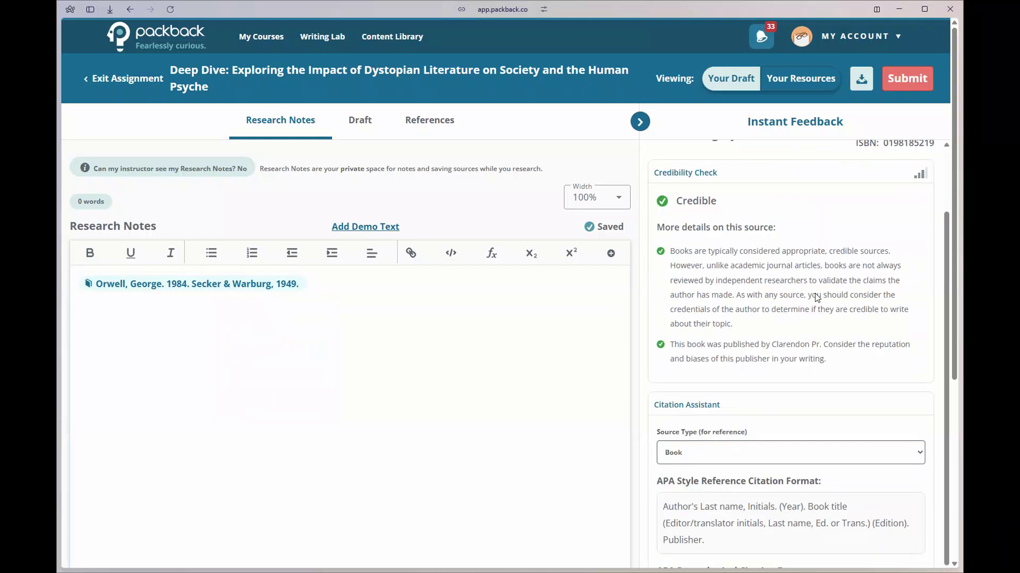
scroll(816, 293, down, 1)
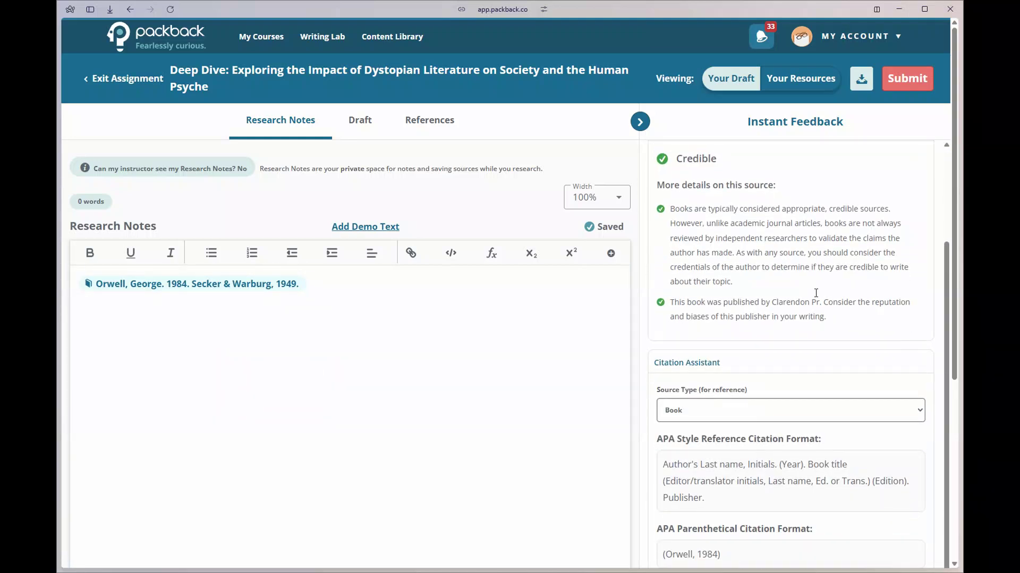
scroll(816, 293, down, 3)
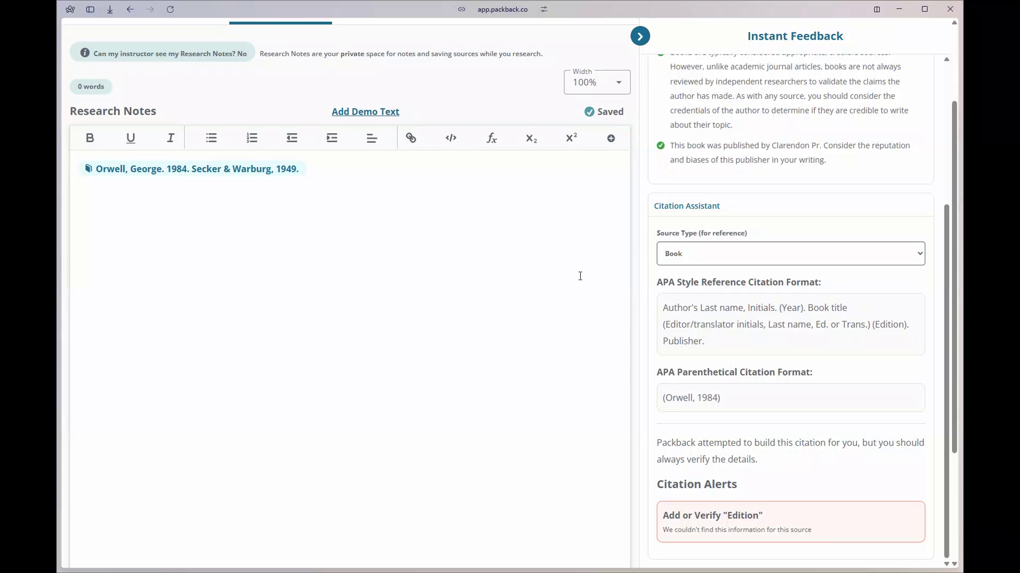
- Check the assignment's References list and return to the draft
scroll(580, 275, up, 3)
click(433, 126)
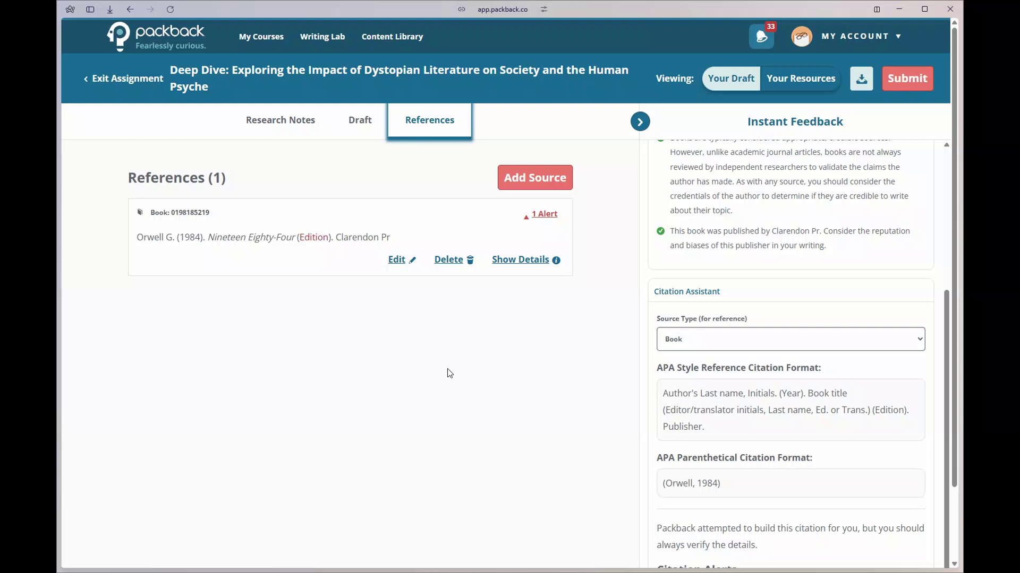
click(360, 120)
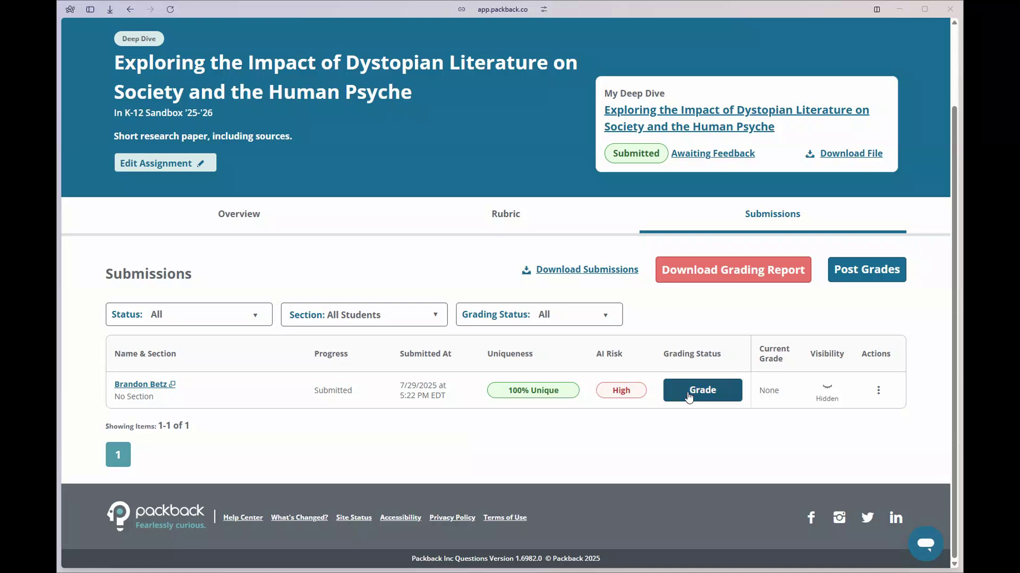
- Open the student's submission for grading and look over the essay and the evaluation summary
click(688, 394)
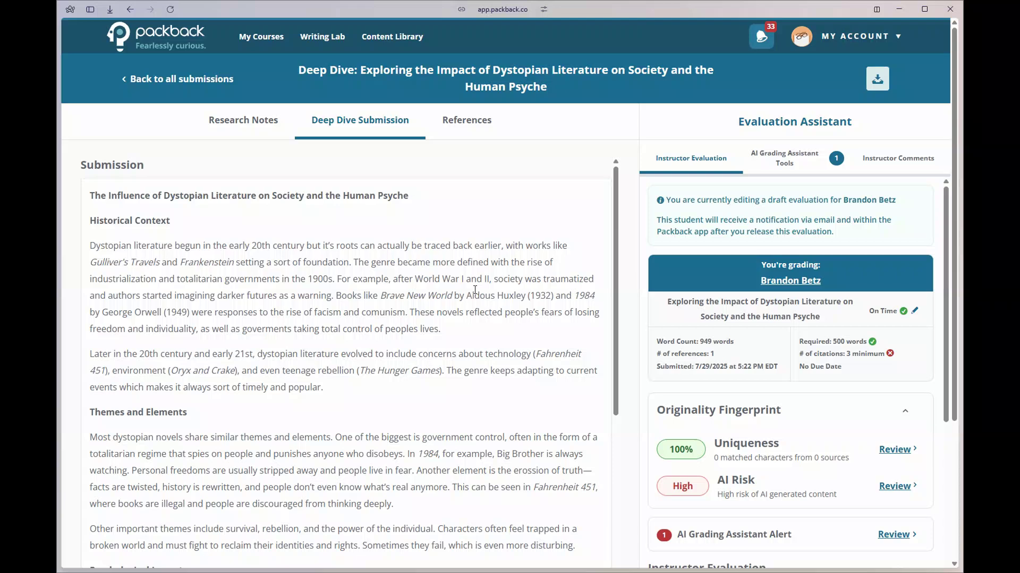
scroll(474, 289, down, 1)
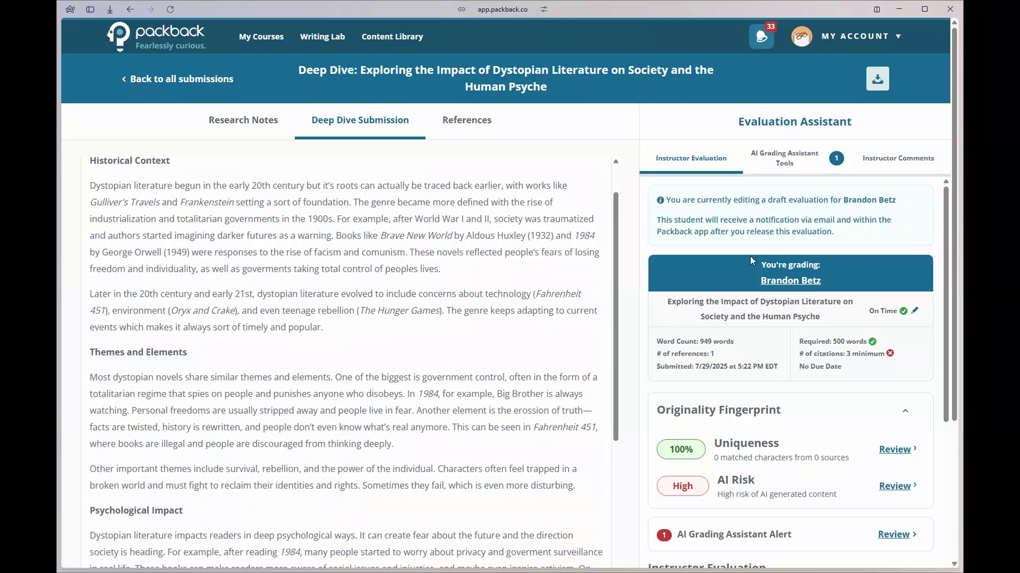
scroll(752, 261, down, 2)
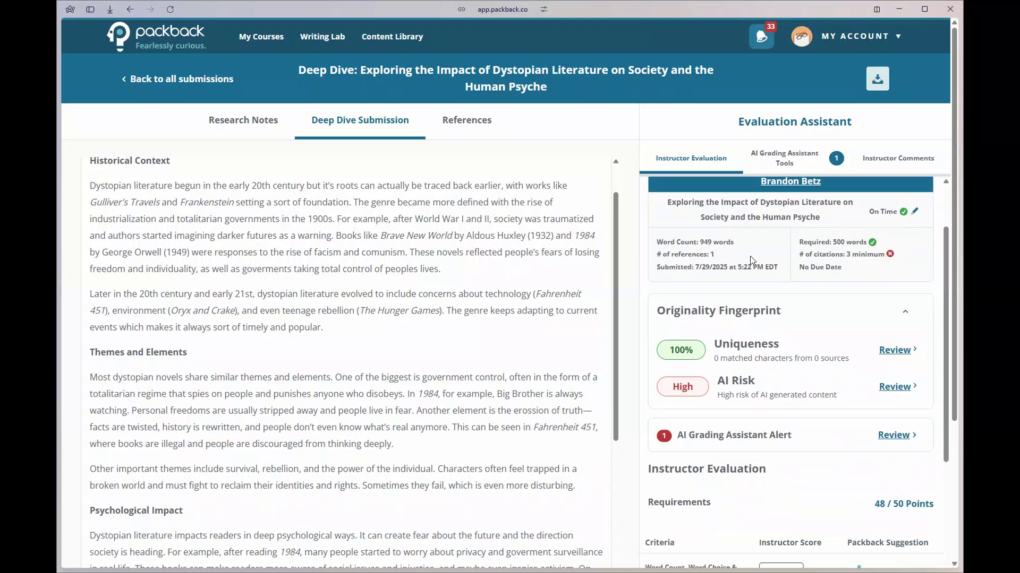
scroll(753, 261, up, 1)
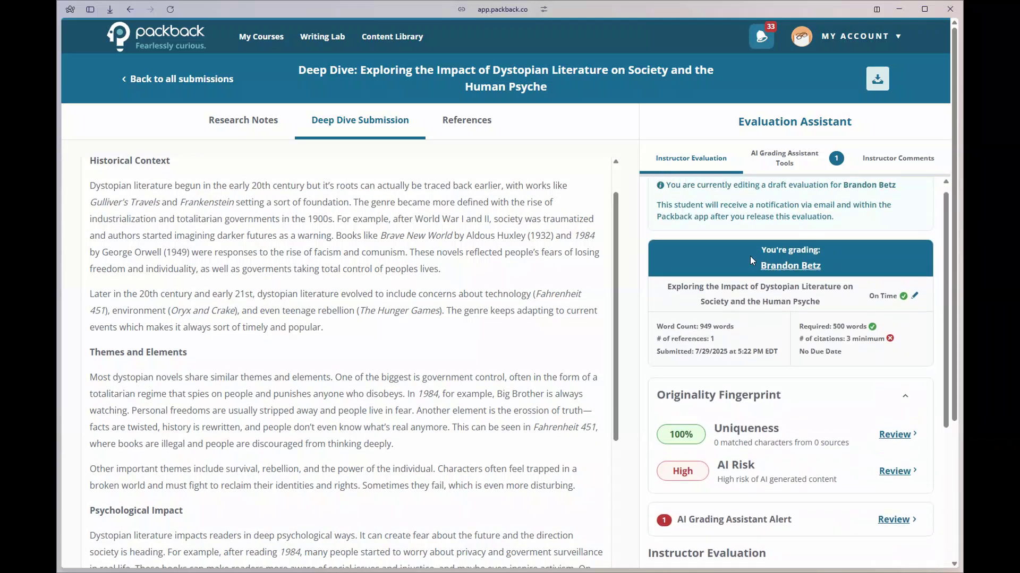
scroll(827, 295, down, 1)
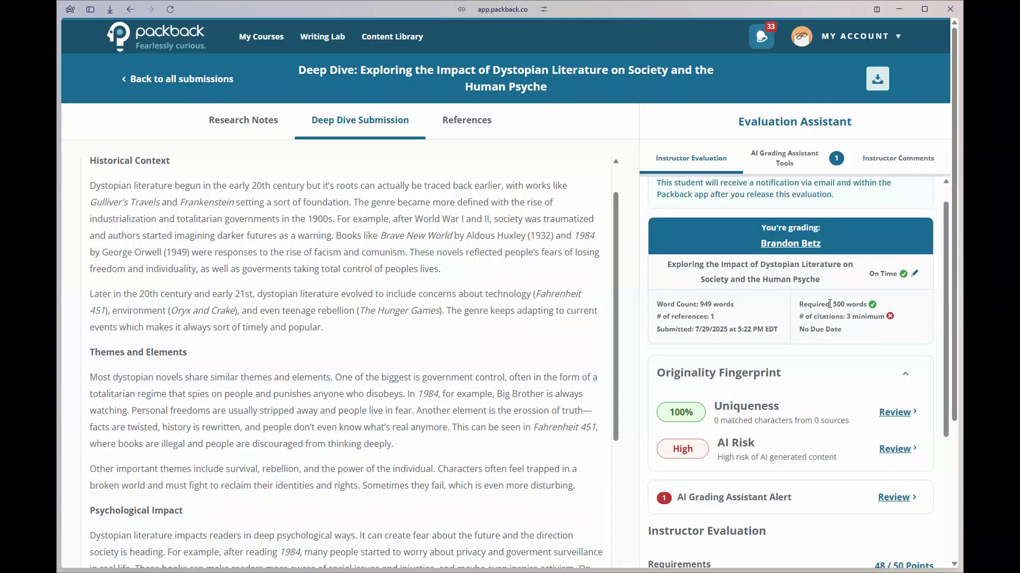
- Check the required word count and the minimum number of citations in the submission summary, highlighting each requirement
triple_click(830, 303)
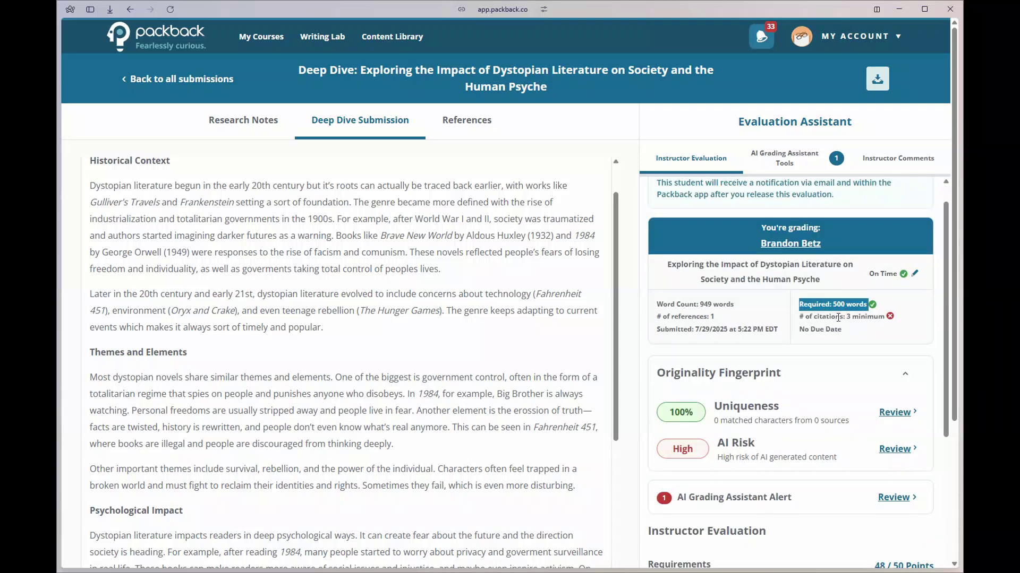
double_click(837, 318)
triple_click(838, 317)
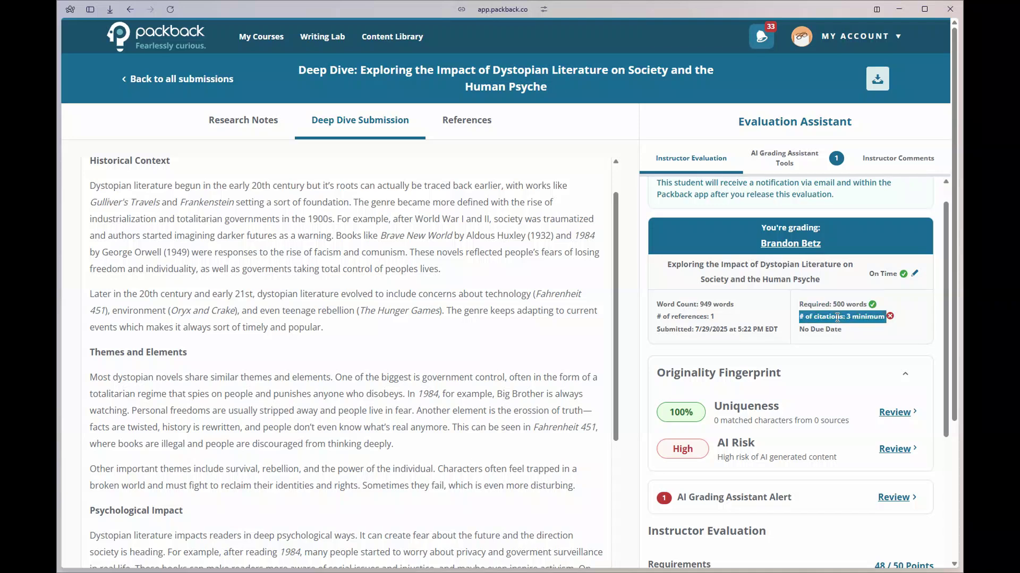
double_click(718, 328)
click(717, 326)
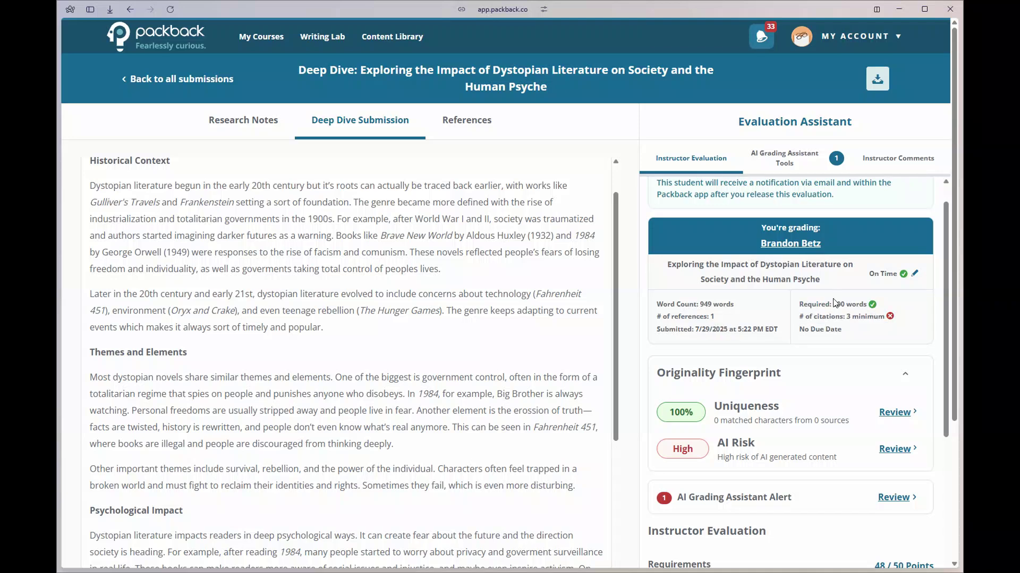
- Review the submission's Uniqueness Report from the Originality Fingerprint and return to grading
scroll(836, 302, down, 1)
scroll(835, 303, down, 2)
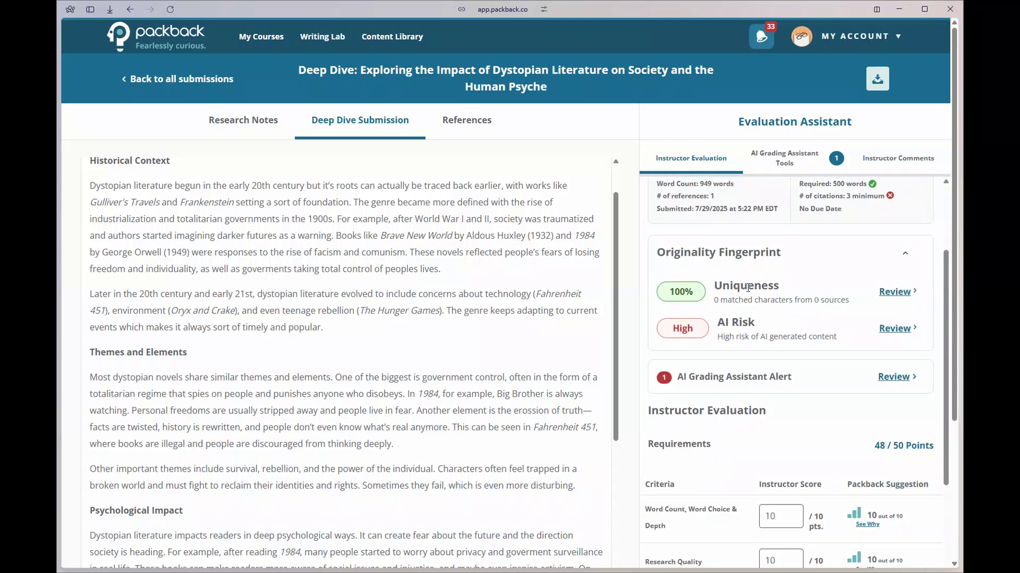
click(898, 292)
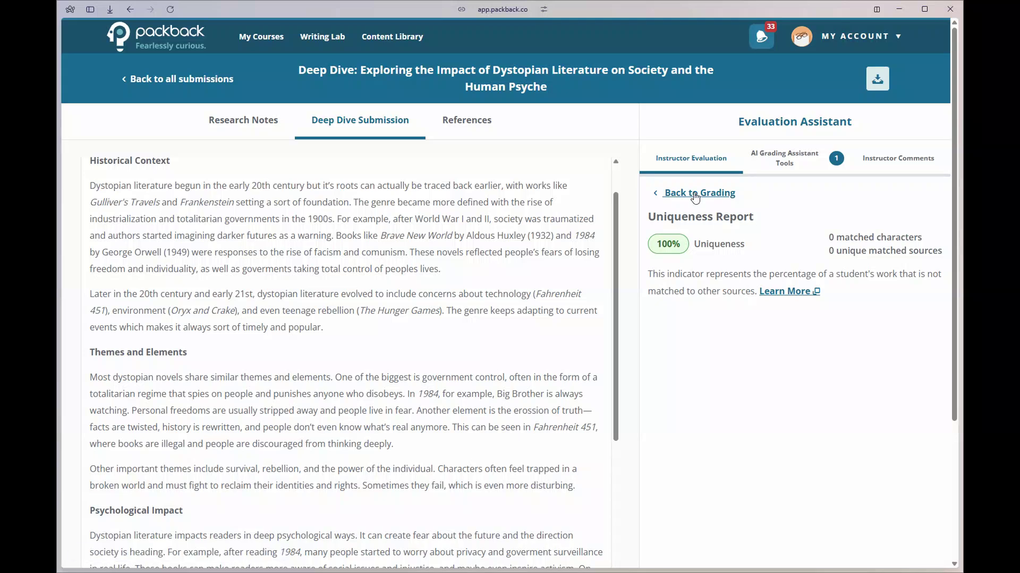
click(700, 193)
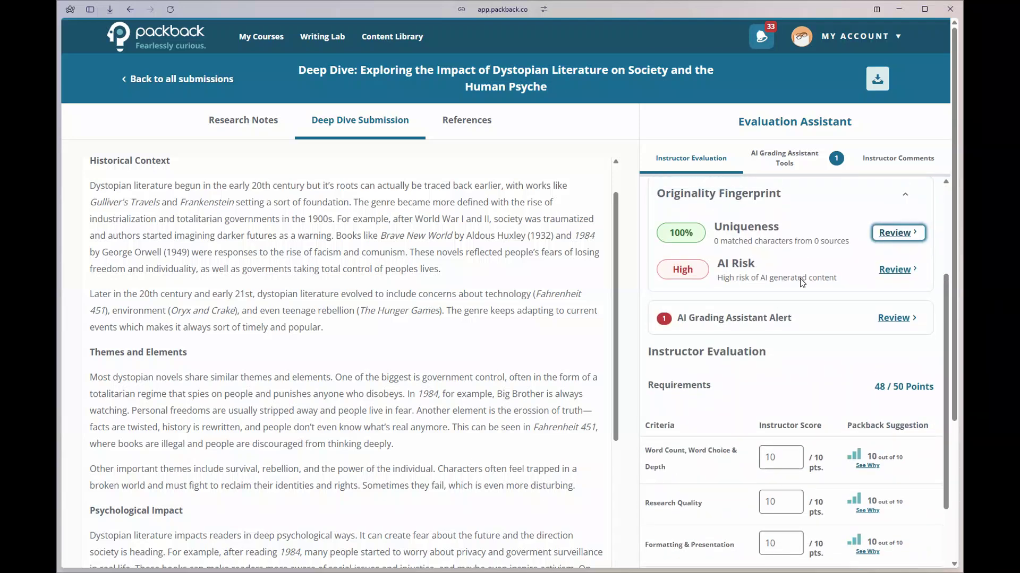
- Open the submission's AI Risk Report and expand the writing evaluation to show AI Detector highlights in the essay
click(893, 274)
scroll(893, 274, down, 2)
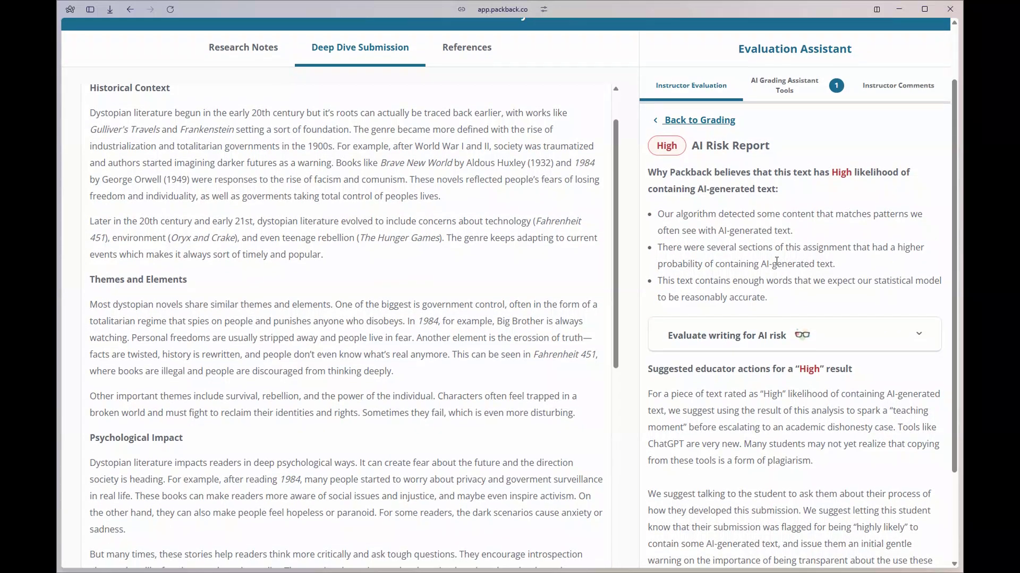
click(805, 342)
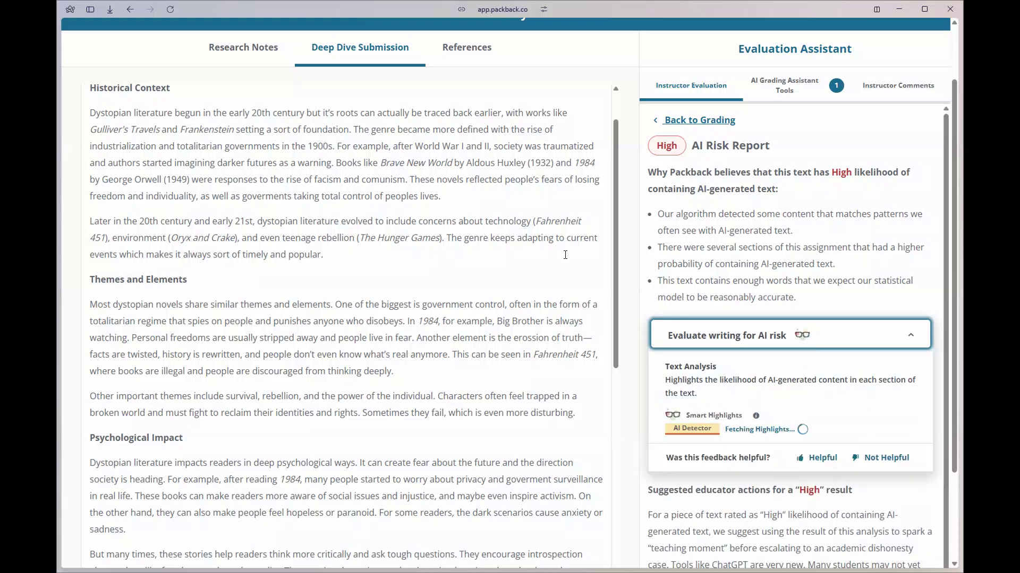
- Look through the passages marked by the AI Detector across the essay, then return to grading
scroll(453, 229, down, 7)
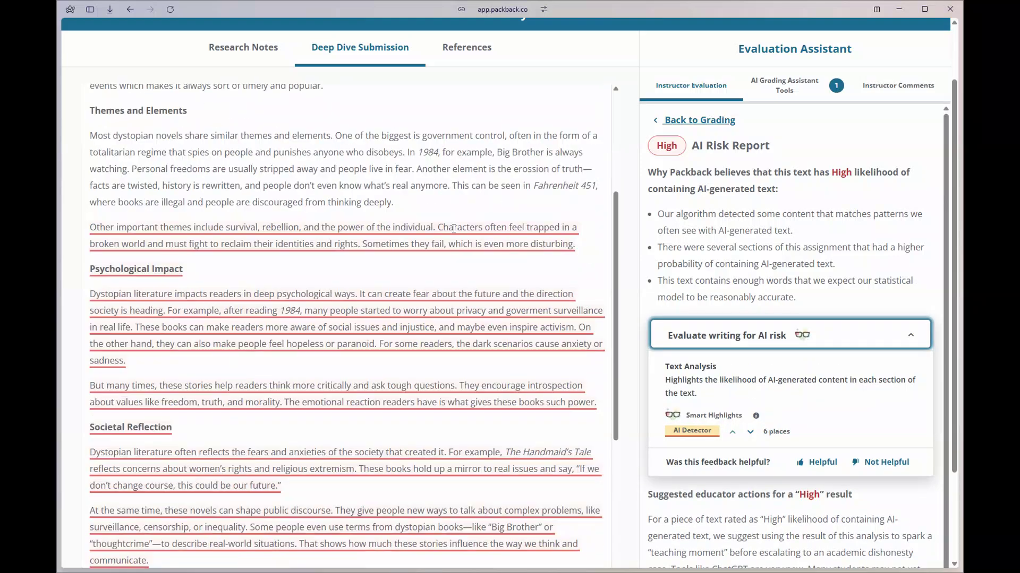
scroll(454, 229, down, 1)
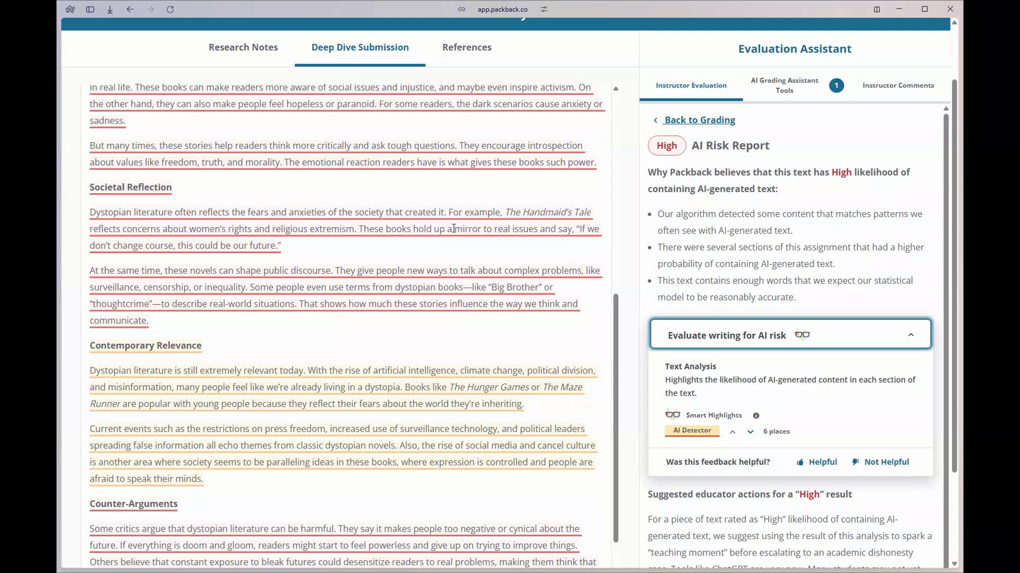
scroll(454, 228, down, 1)
scroll(454, 228, up, 3)
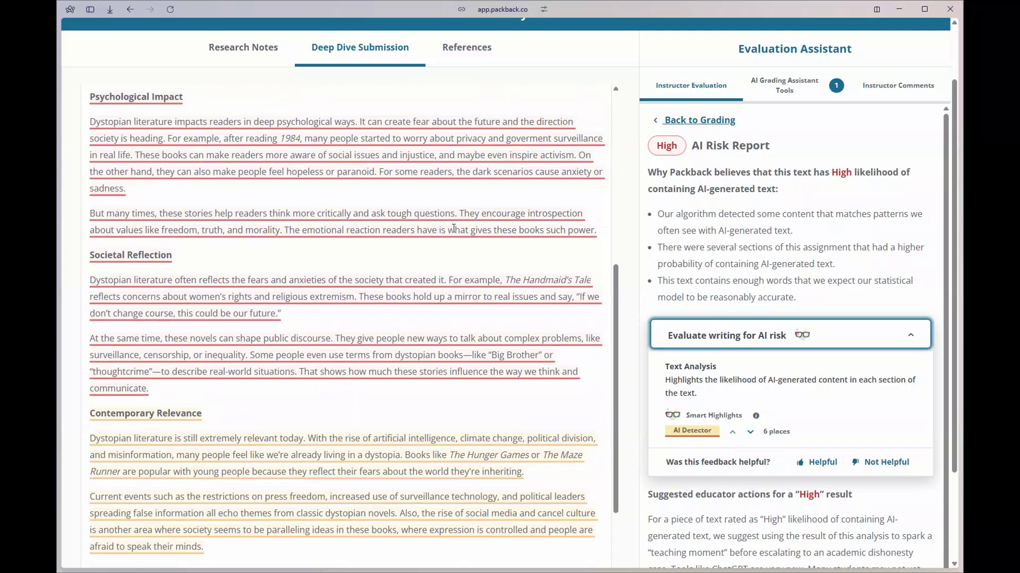
scroll(371, 240, down, 4)
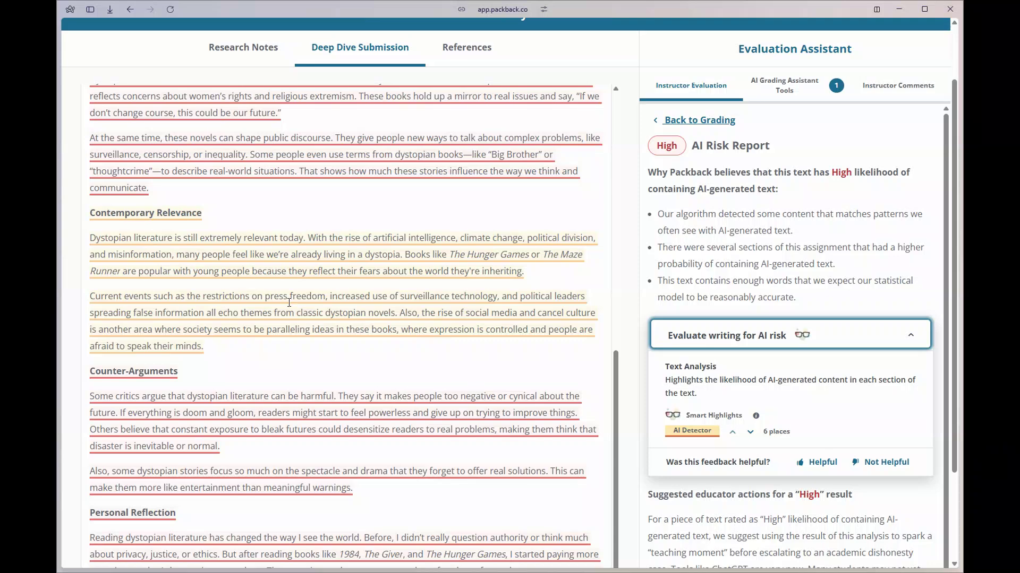
scroll(289, 302, down, 3)
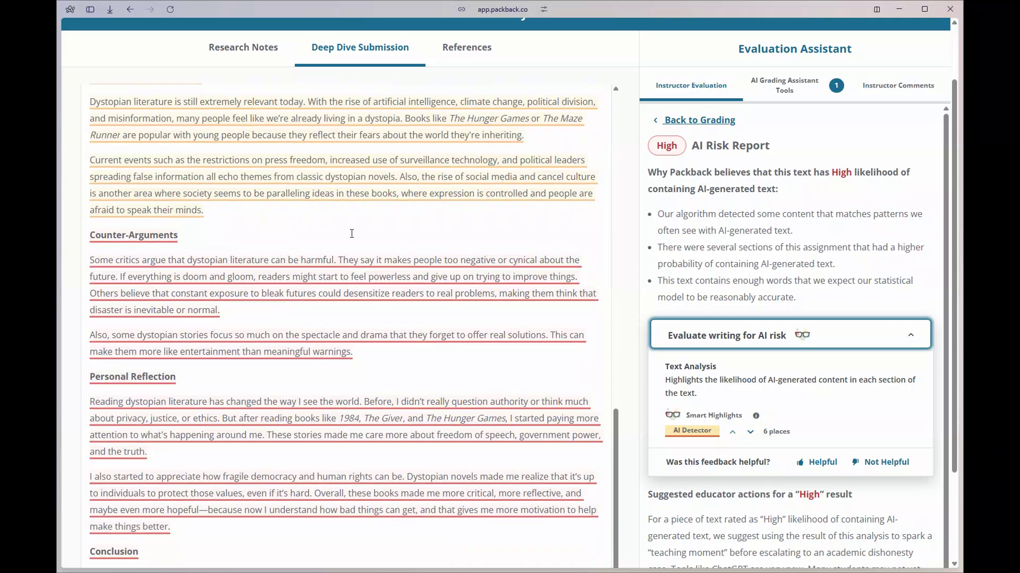
scroll(351, 233, up, 3)
scroll(352, 233, up, 3)
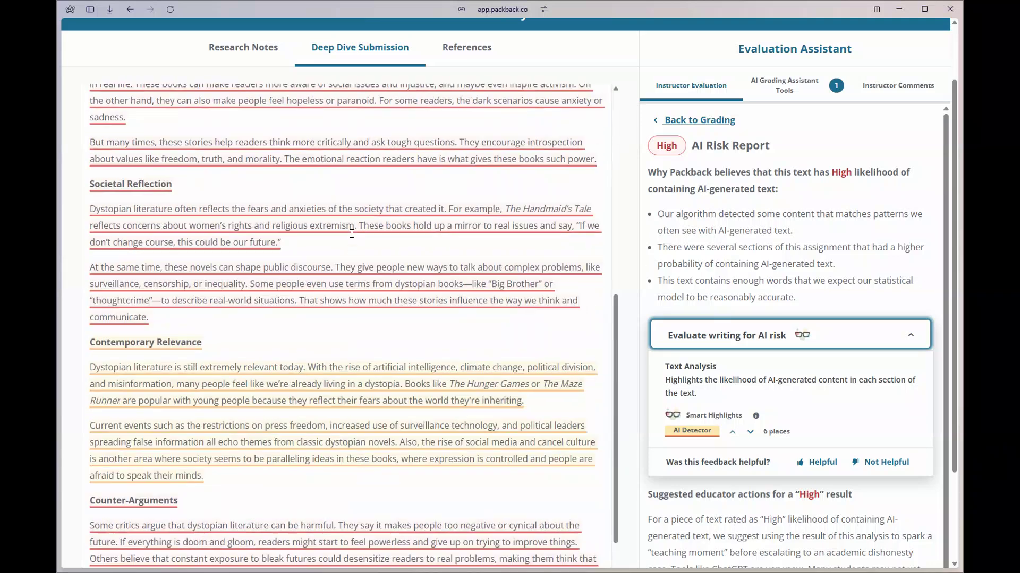
click(691, 121)
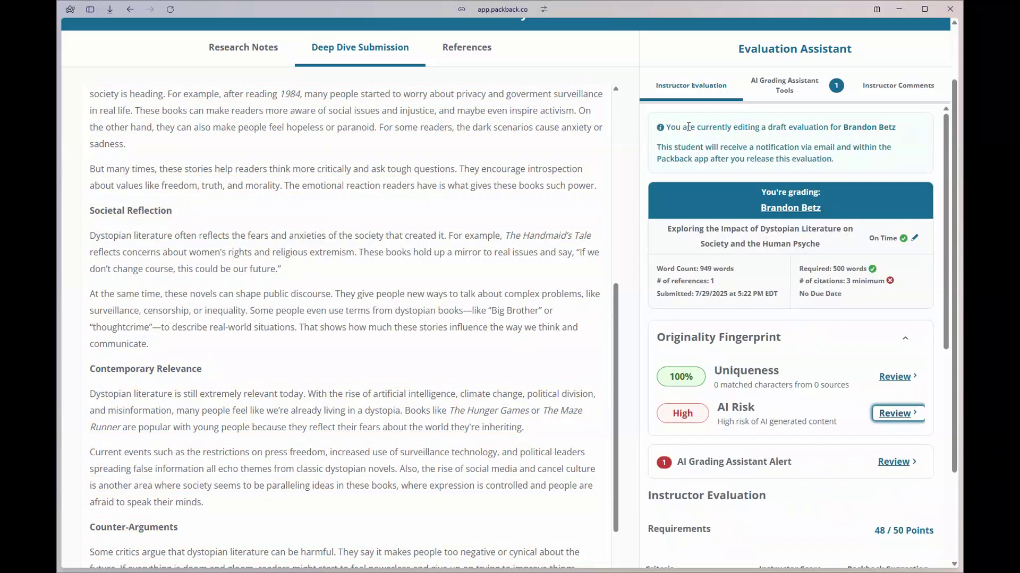
- Review the rubric requirements' suggested scores and check the editable instructor scores for Grammar & Mechanics and Flow & Structure
scroll(742, 364, down, 5)
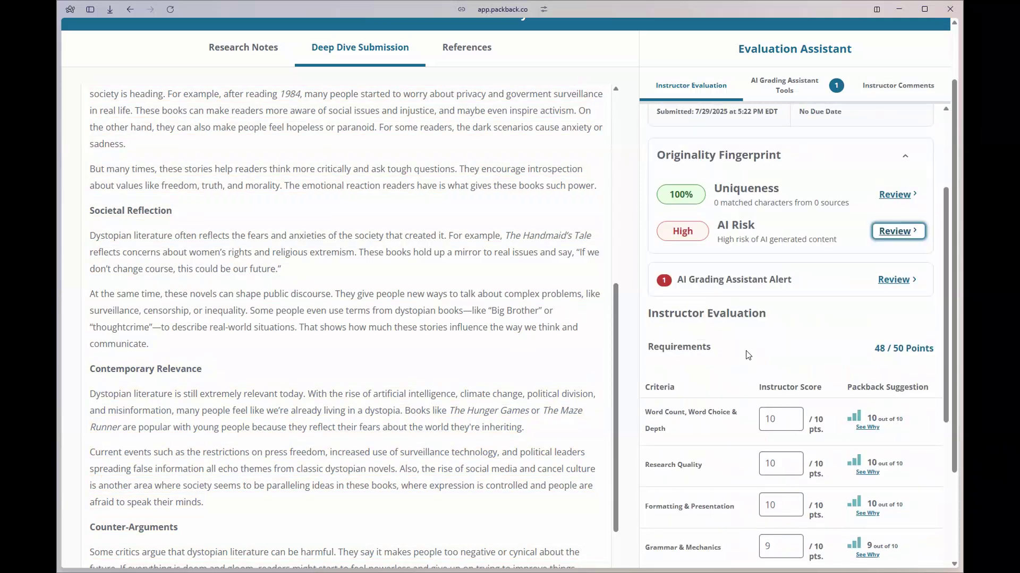
scroll(747, 355, down, 2)
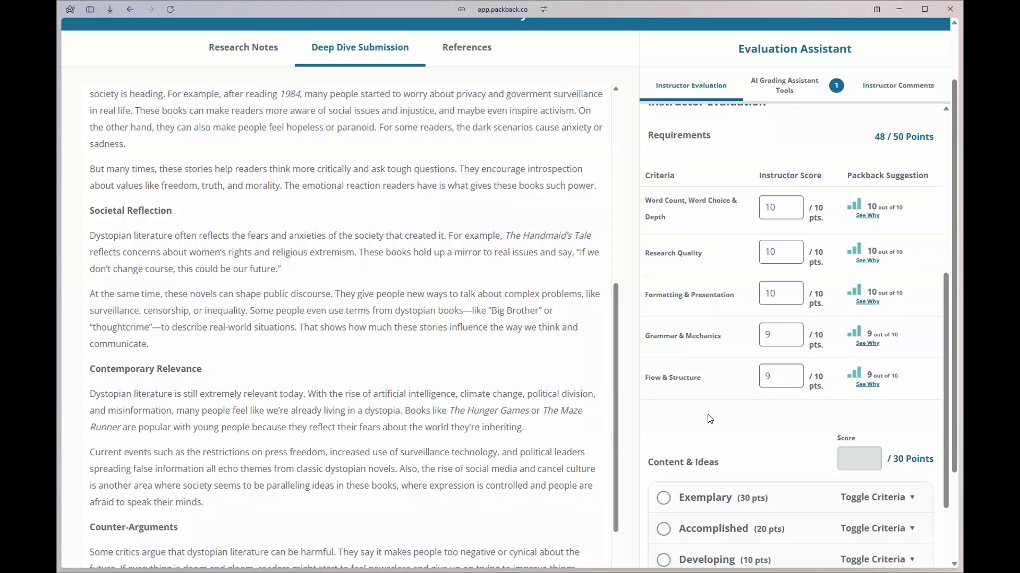
click(775, 332)
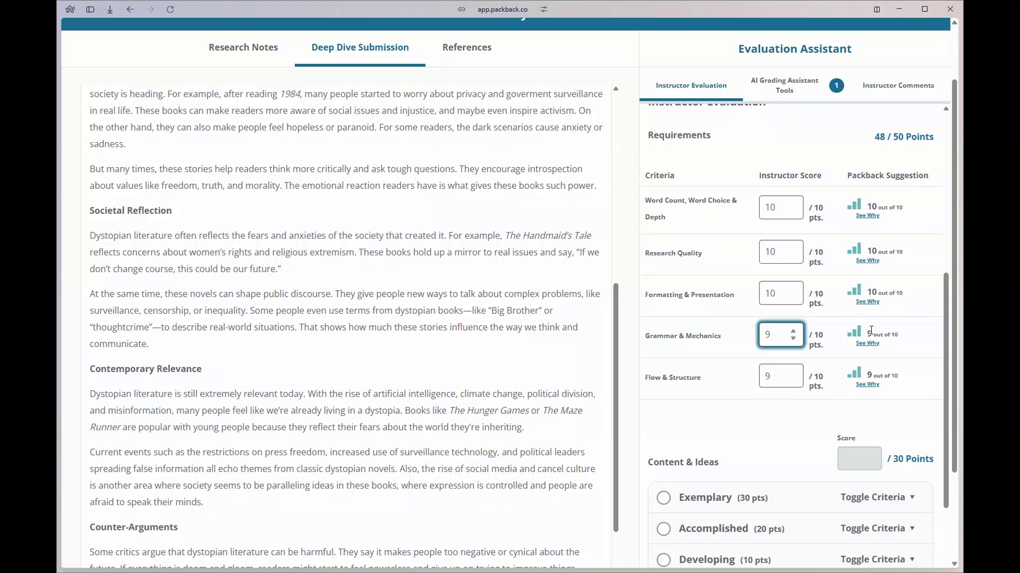
click(755, 408)
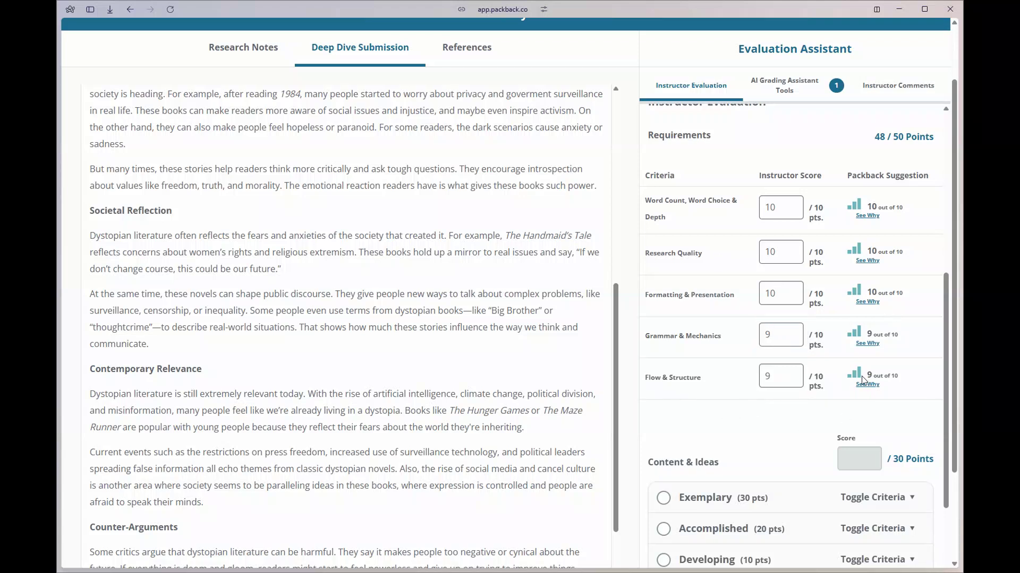
click(773, 381)
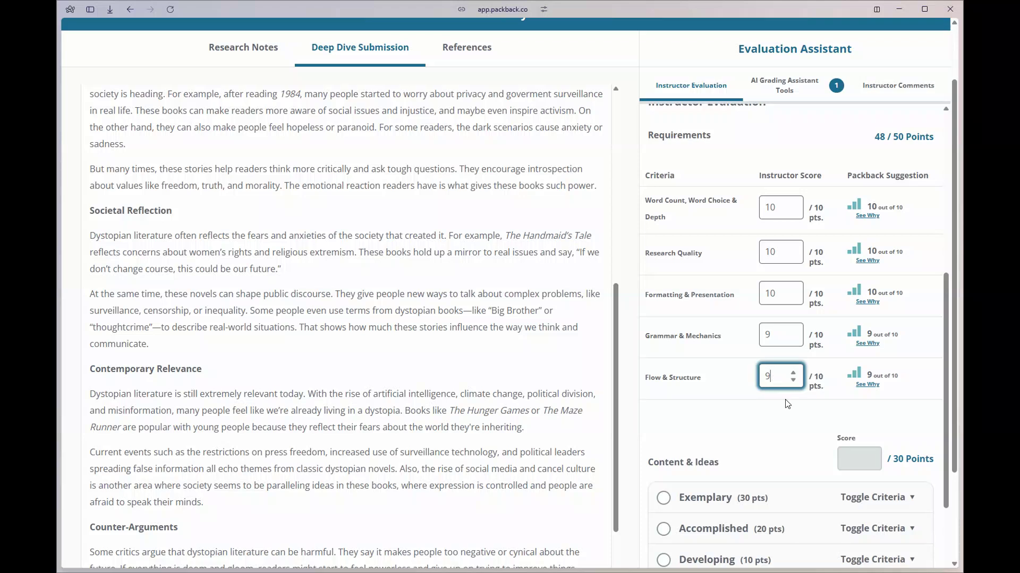
- Open the explanation of the suggested Flow & Structure score and review its components, weights and recommended score
click(873, 386)
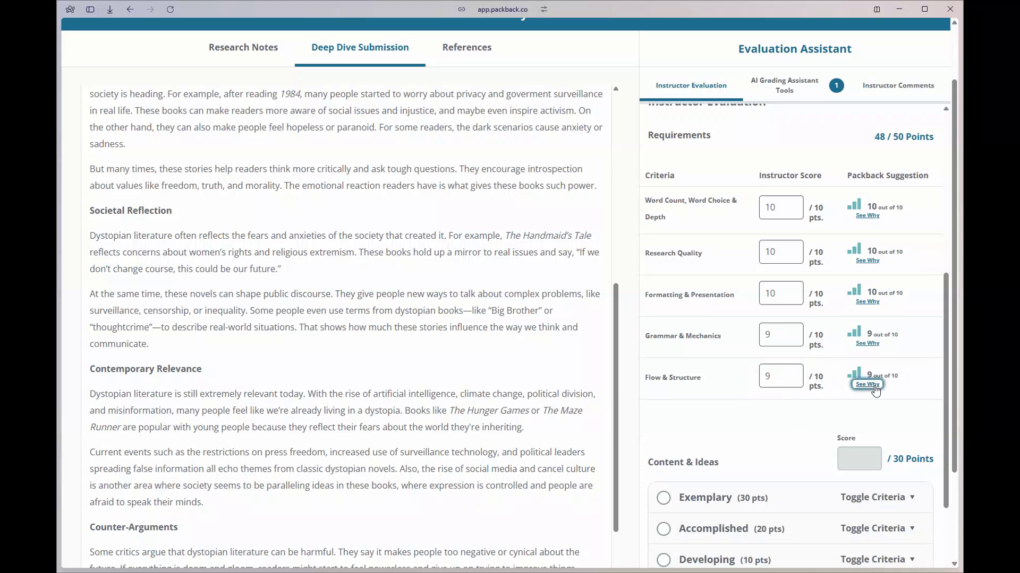
scroll(874, 297, down, 3)
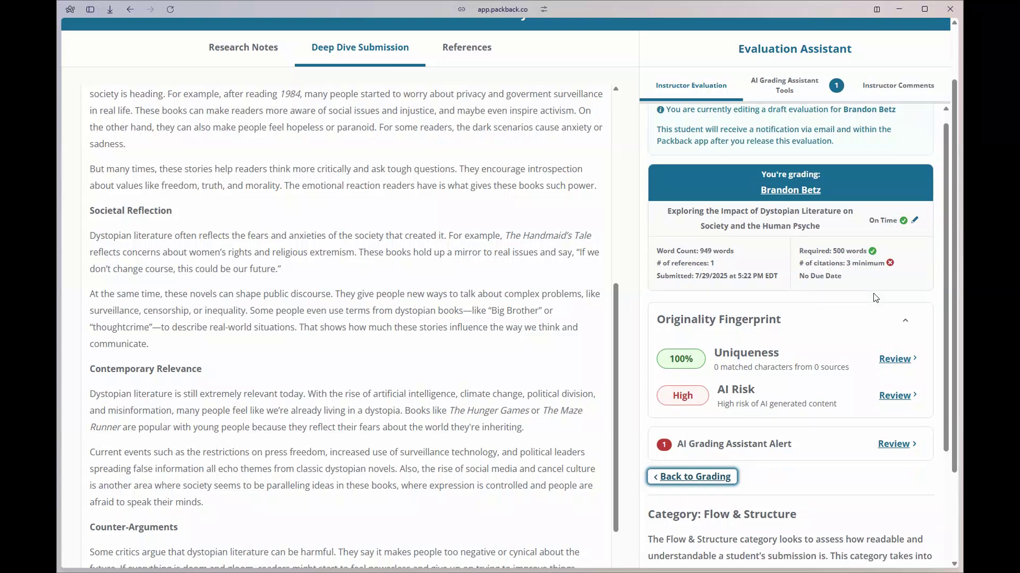
scroll(873, 297, down, 5)
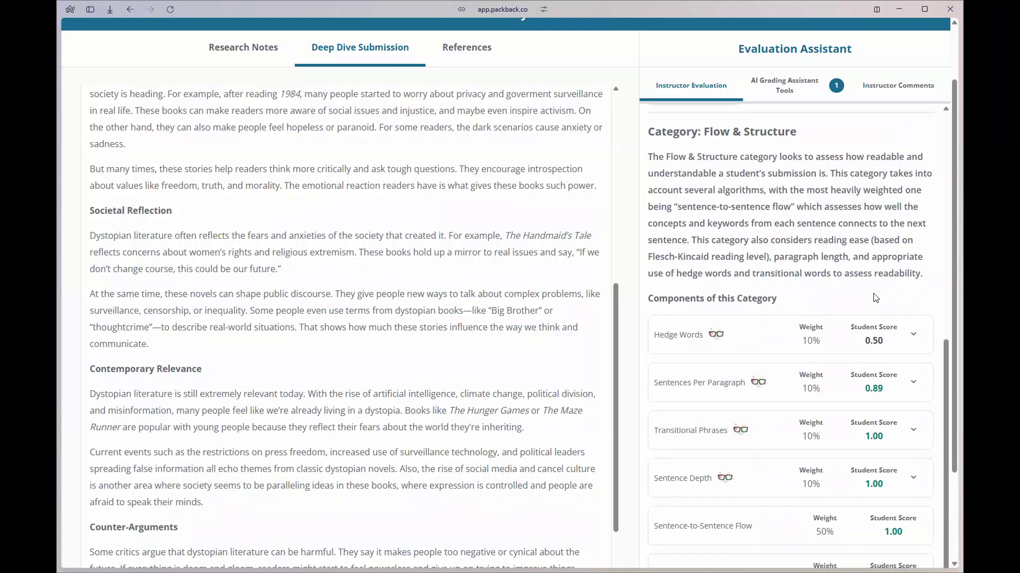
scroll(876, 298, down, 3)
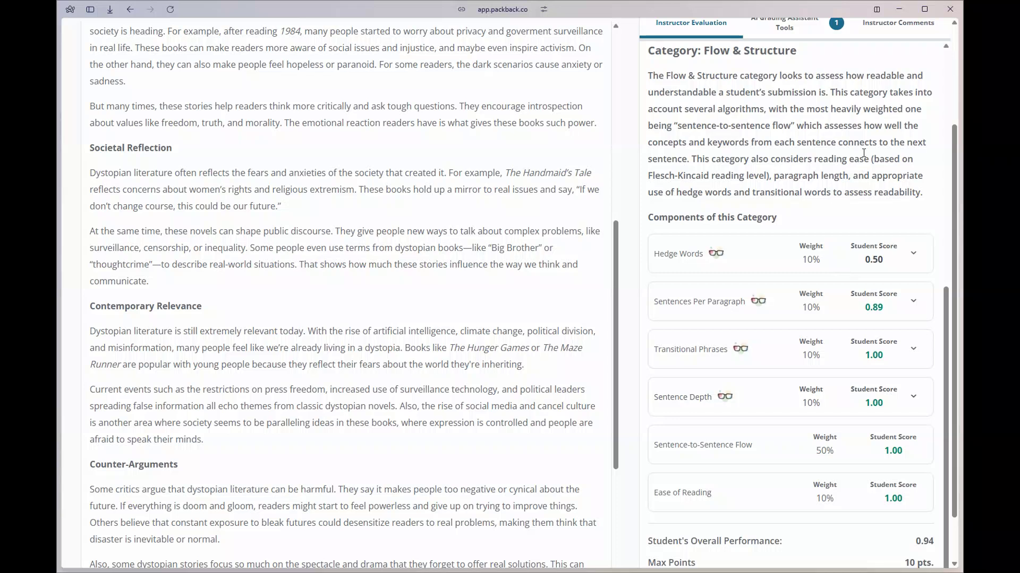
scroll(864, 153, down, 1)
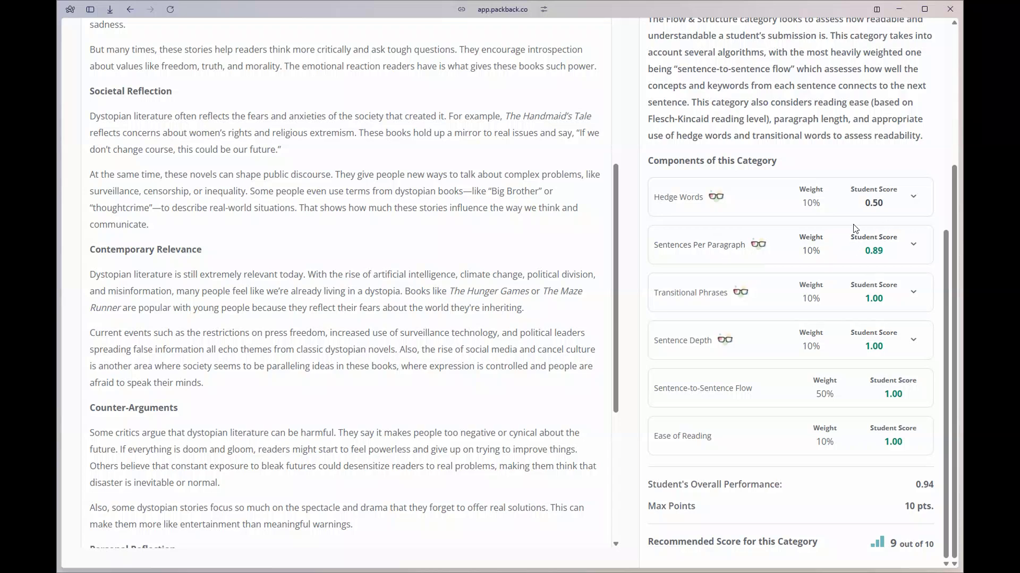
- Show the Sentences Per Paragraph highlights and comment "Paragraphs need to be 3-6 sentences" on the "Current events" paragraph under Contemporary Relevance
click(759, 245)
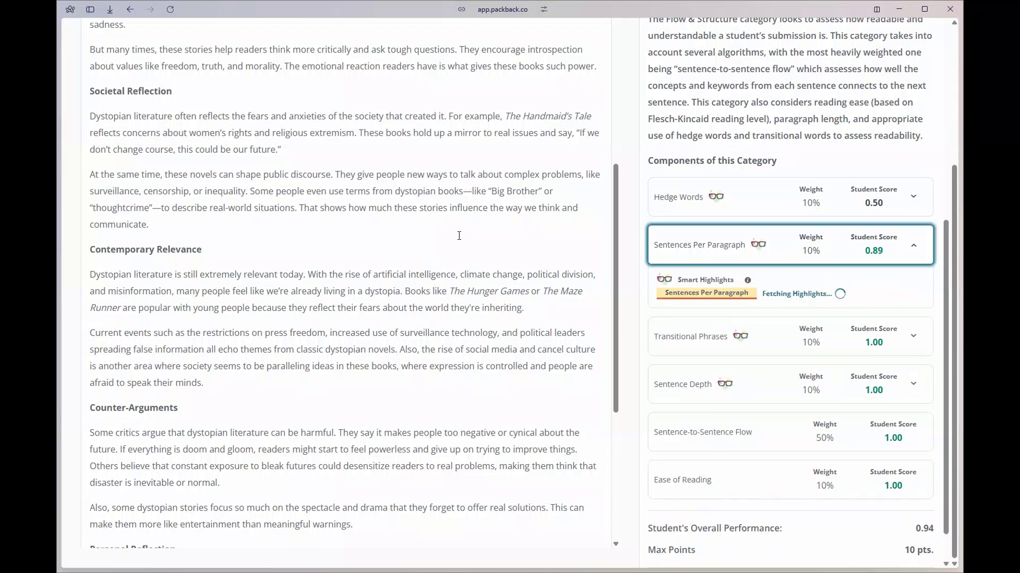
scroll(459, 236, down, 2)
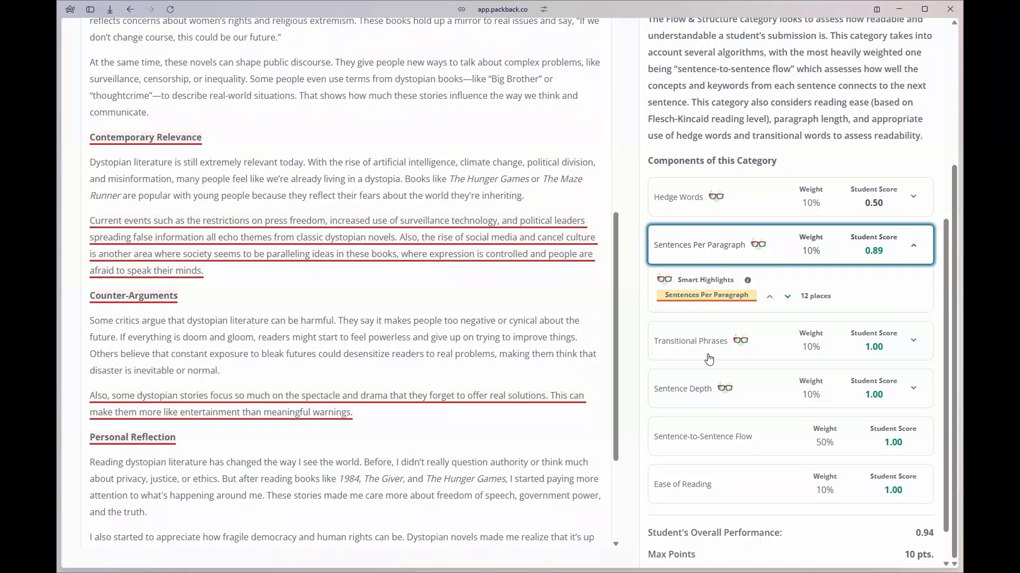
click(330, 230)
click(330, 230)
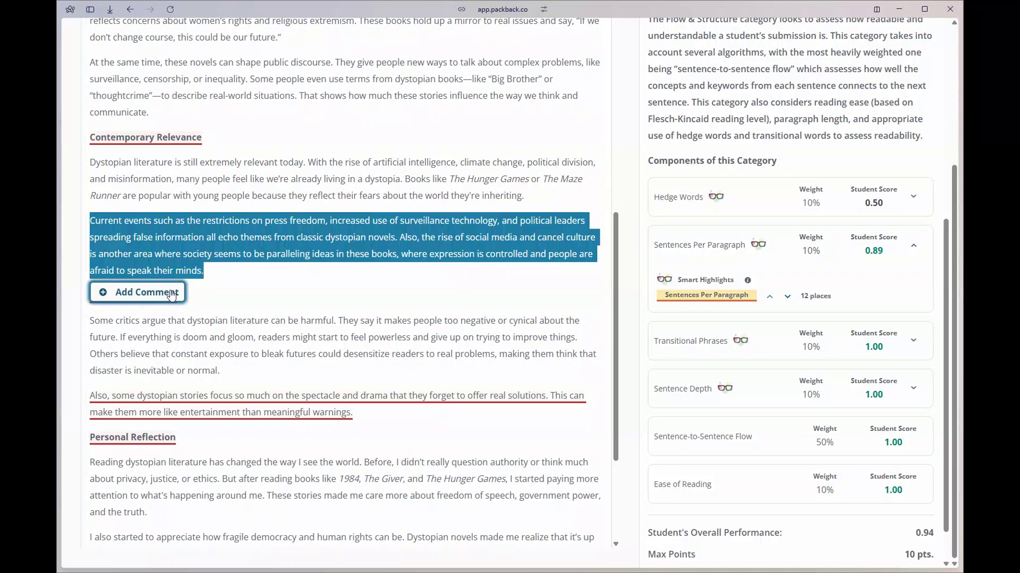
click(159, 303)
text(Par)
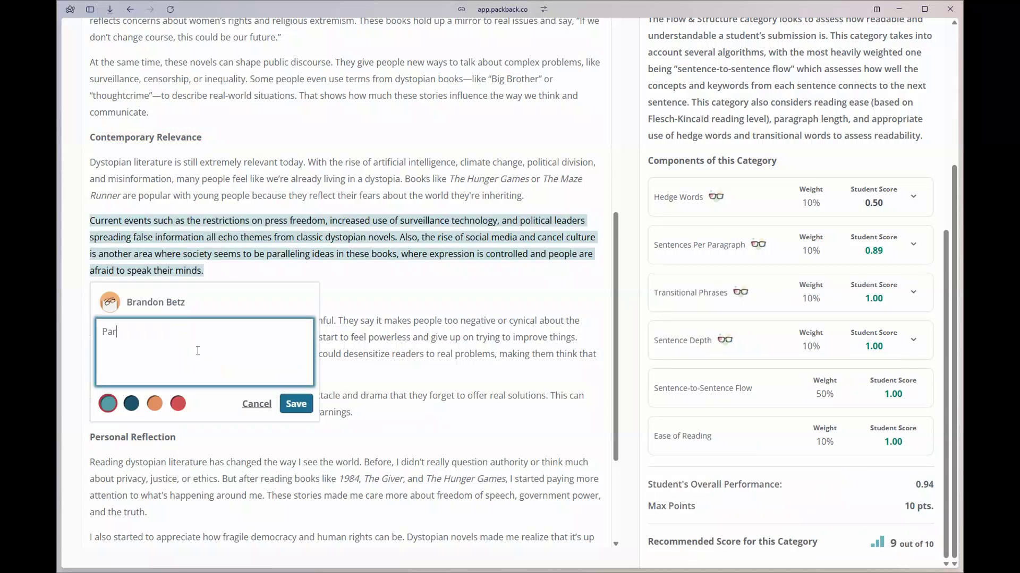
text(agraphs need)
text(to be 3-6 sentences)
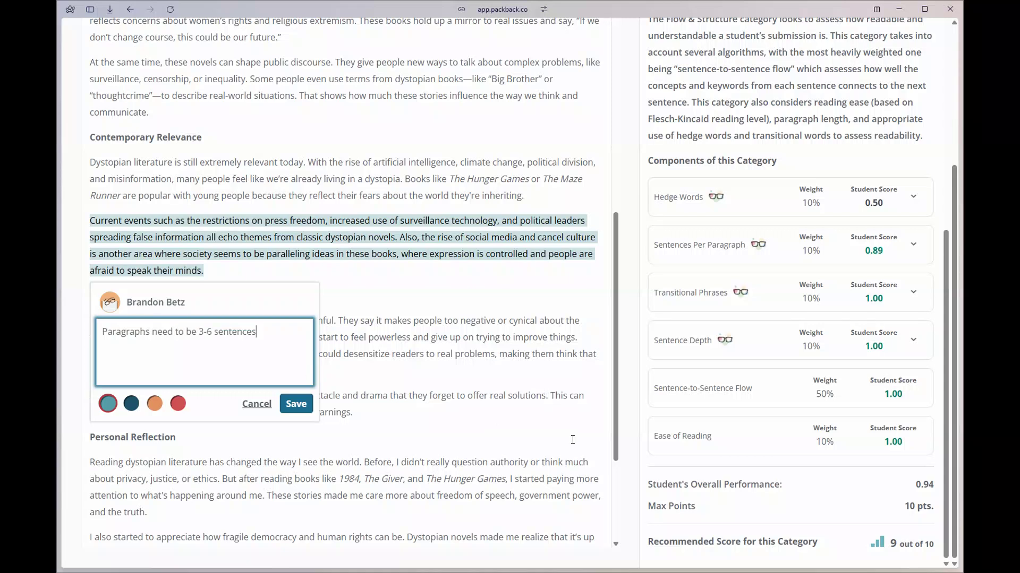
click(294, 408)
click(295, 406)
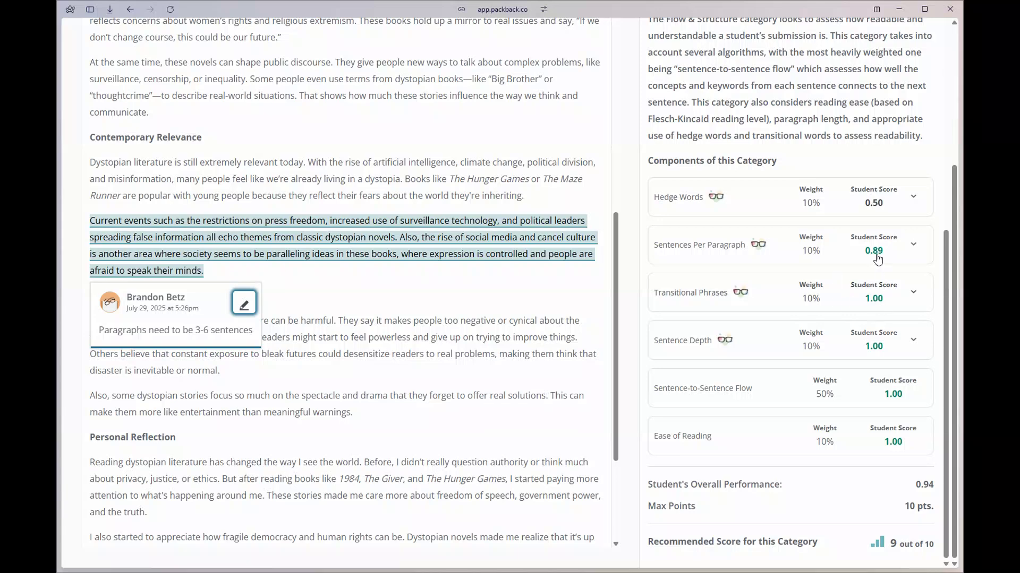
- Show the Hedge Words Smart Highlights in the essay, check what Smart Highlights are, and return to grading
click(717, 198)
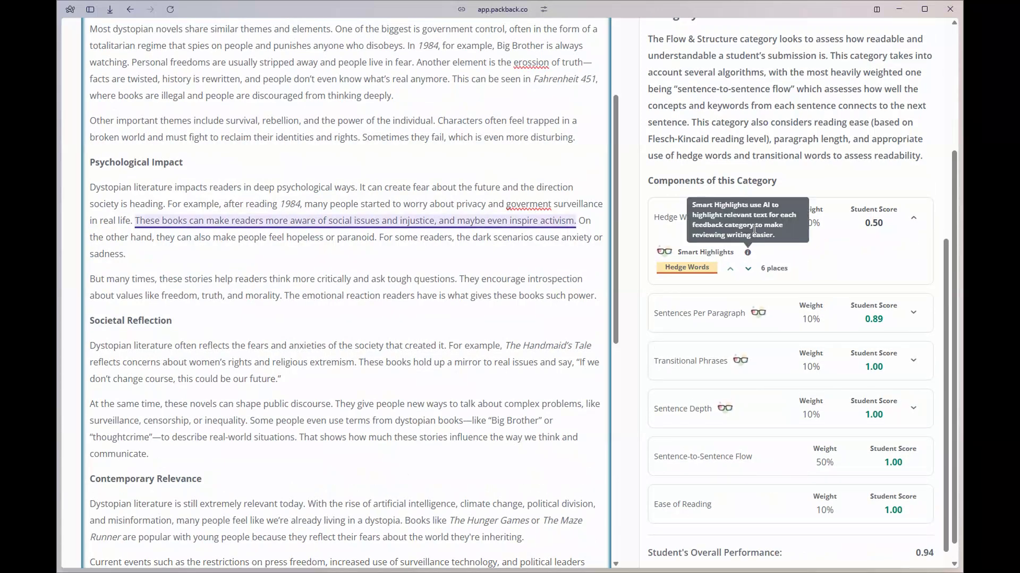
scroll(754, 230, up, 3)
scroll(754, 229, up, 3)
scroll(754, 229, up, 3)
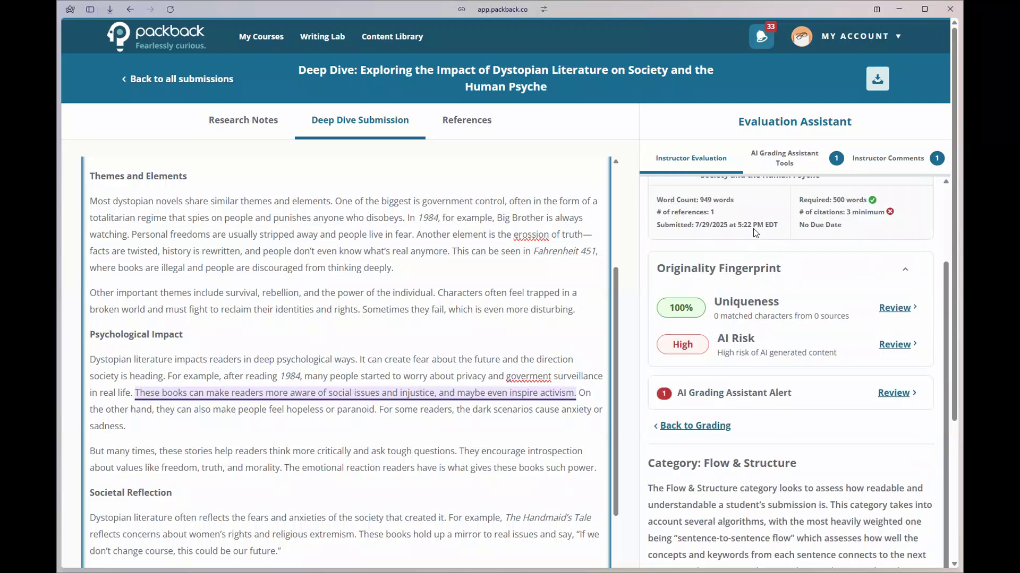
scroll(755, 234, down, 1)
click(670, 372)
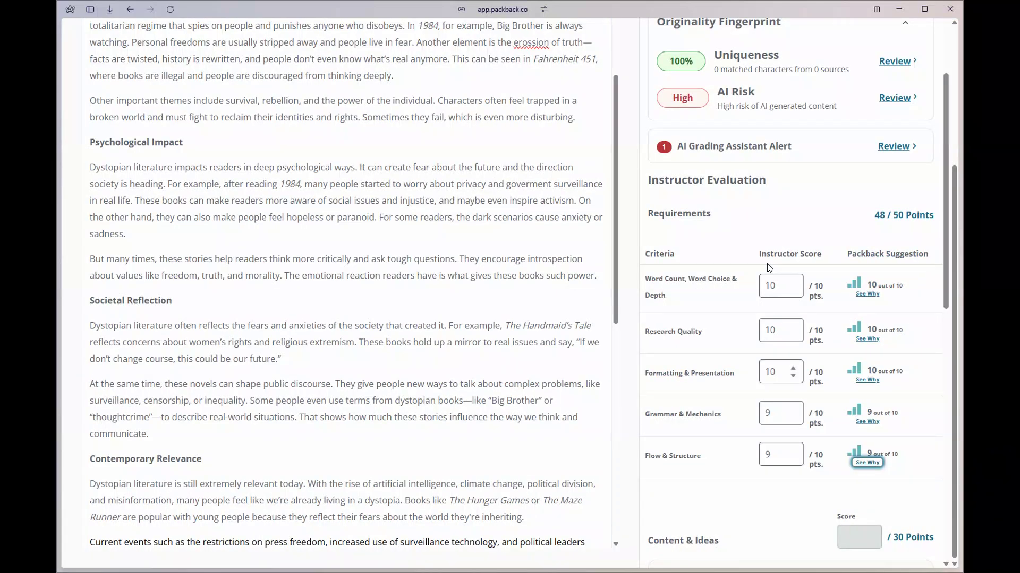
- Set the instructor score for Flow & Structure to 8 points
scroll(755, 285, down, 3)
click(775, 311)
key(BackSpace)
text(8)
click(754, 361)
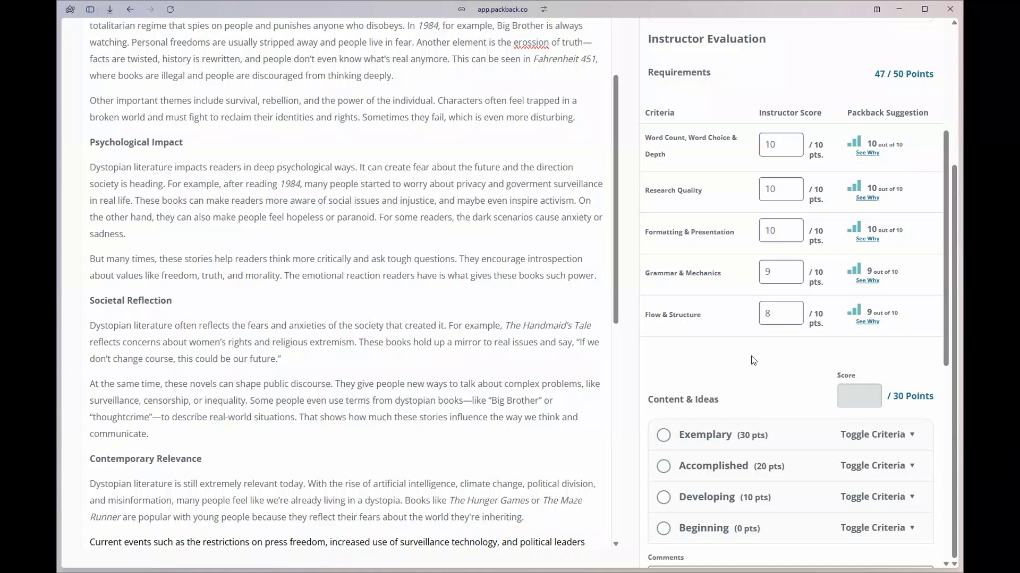
- Rate Content & Ideas as Accomplished (20 pts) and check the rubric comment and Instructor Feedback fields
scroll(754, 362, down, 4)
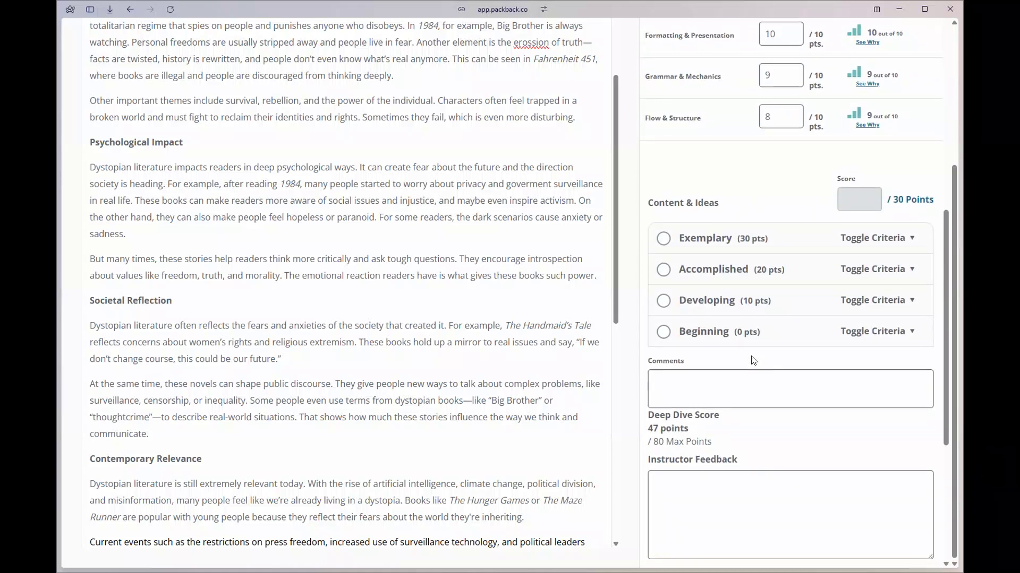
scroll(725, 196, down, 2)
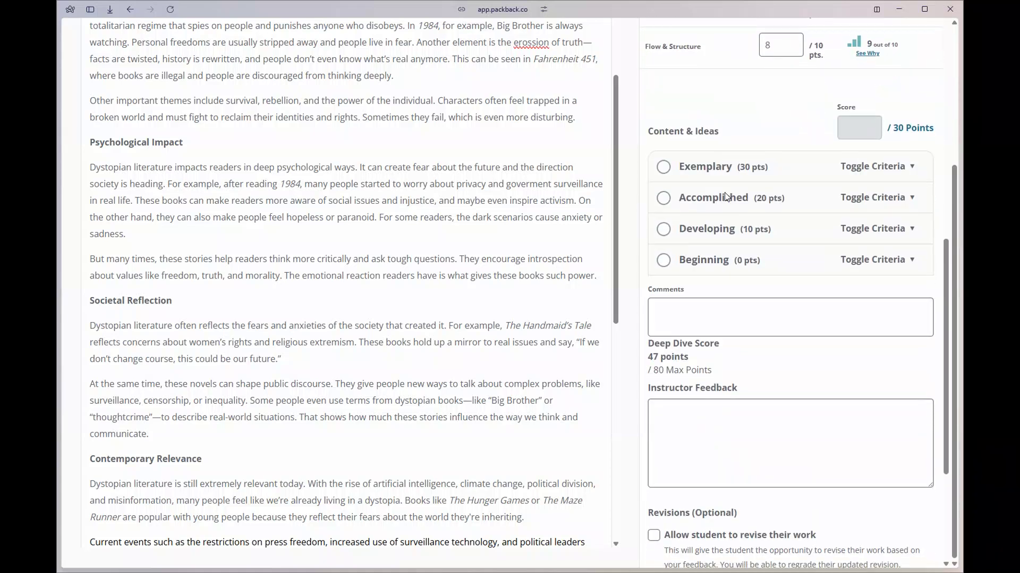
click(663, 198)
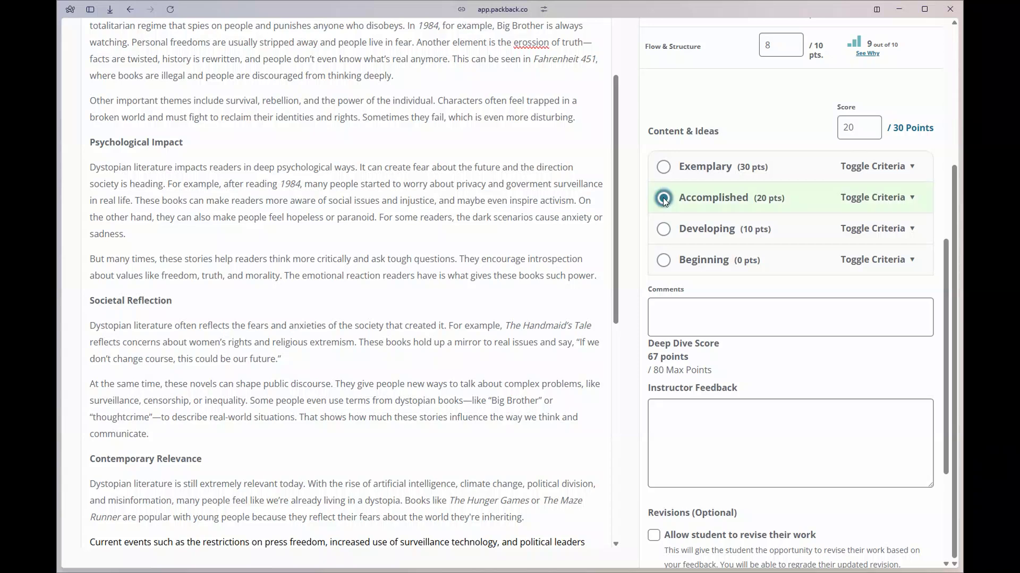
click(707, 321)
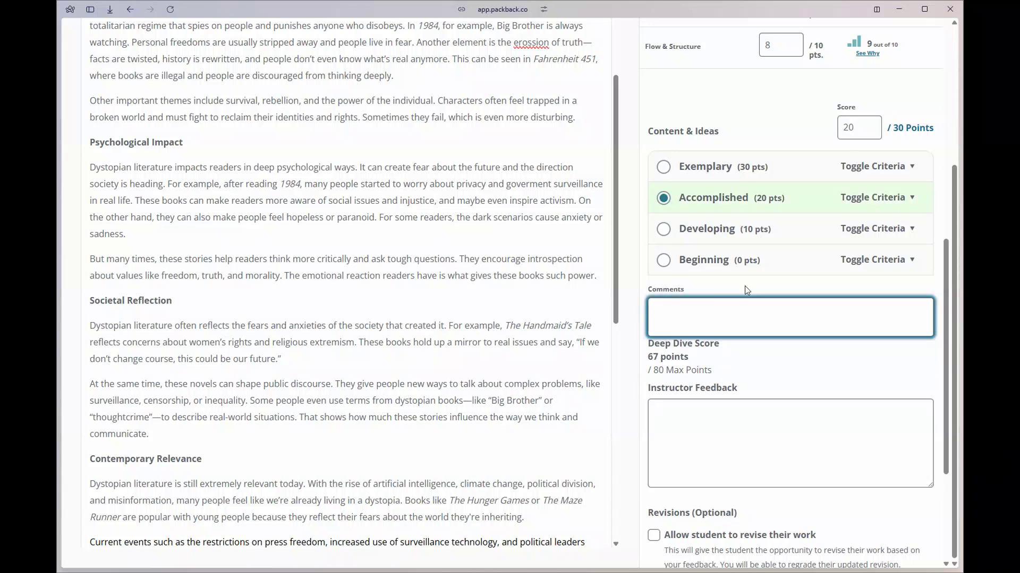
scroll(745, 288, down, 2)
click(686, 308)
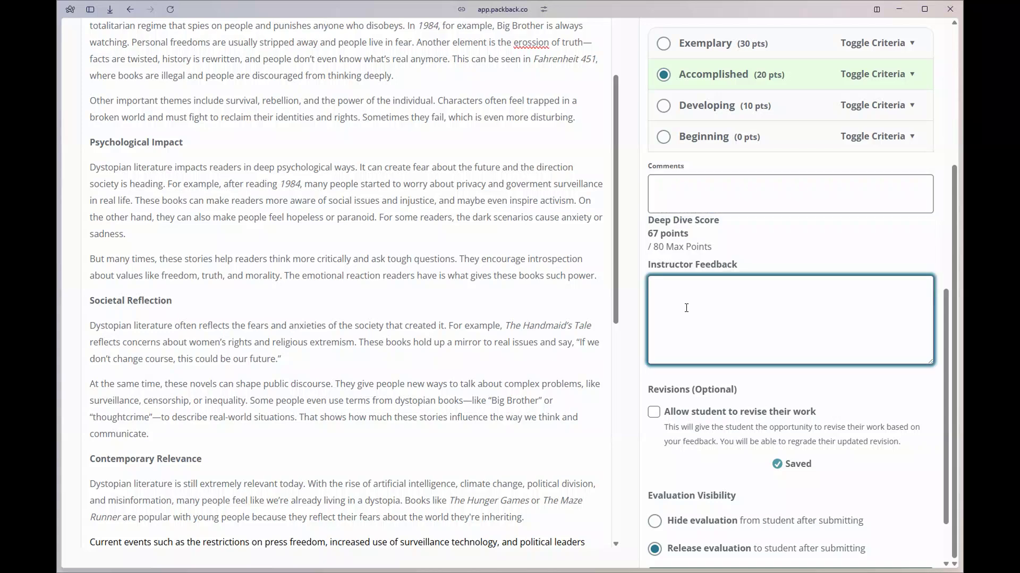
- Open the Smart Highlights for Guiding Questions in the AI Grading Assistant Tools and look over the listed questions
scroll(686, 308, up, 10)
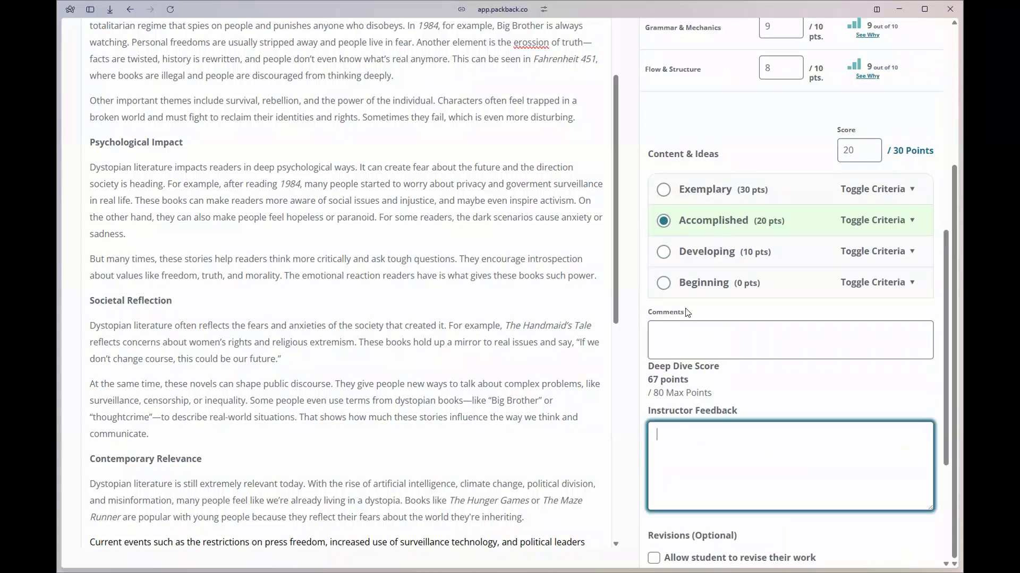
scroll(687, 312, up, 6)
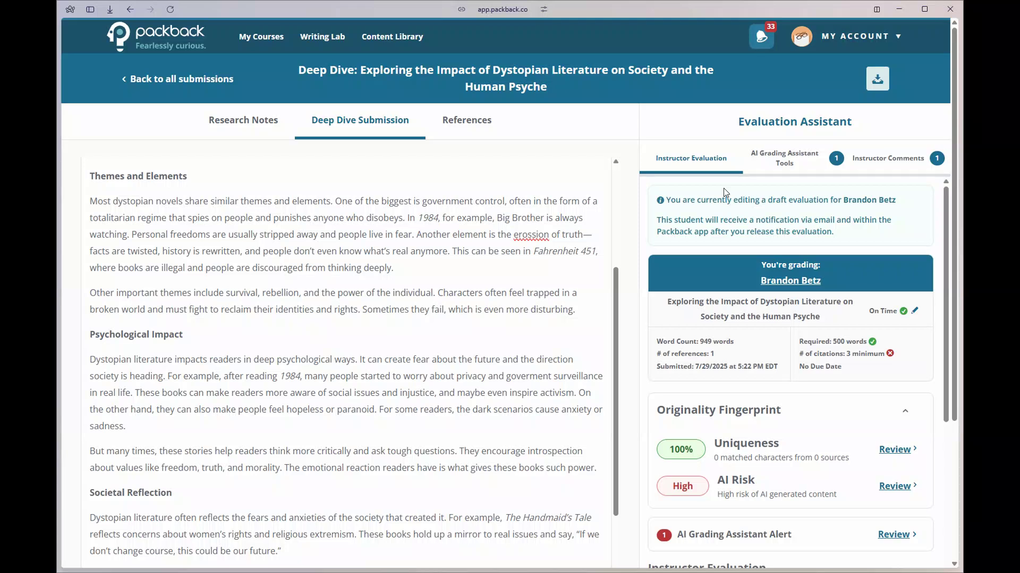
click(784, 172)
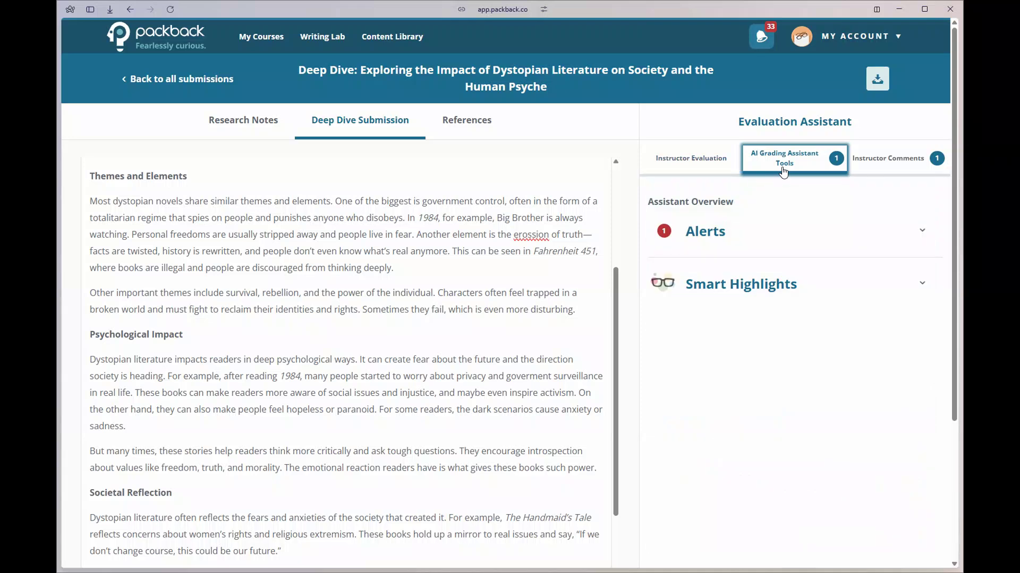
click(696, 298)
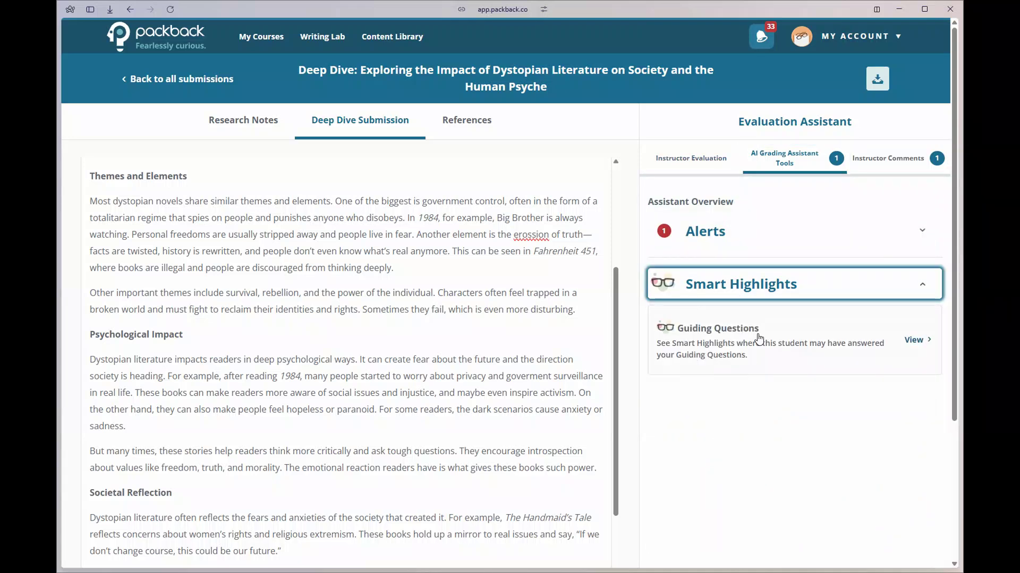
click(729, 354)
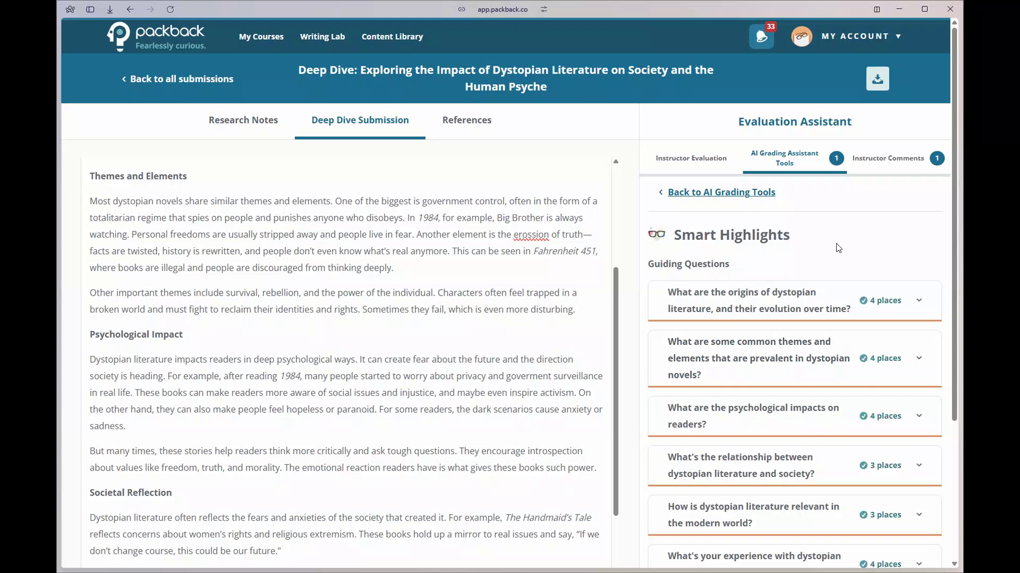
scroll(838, 248, down, 2)
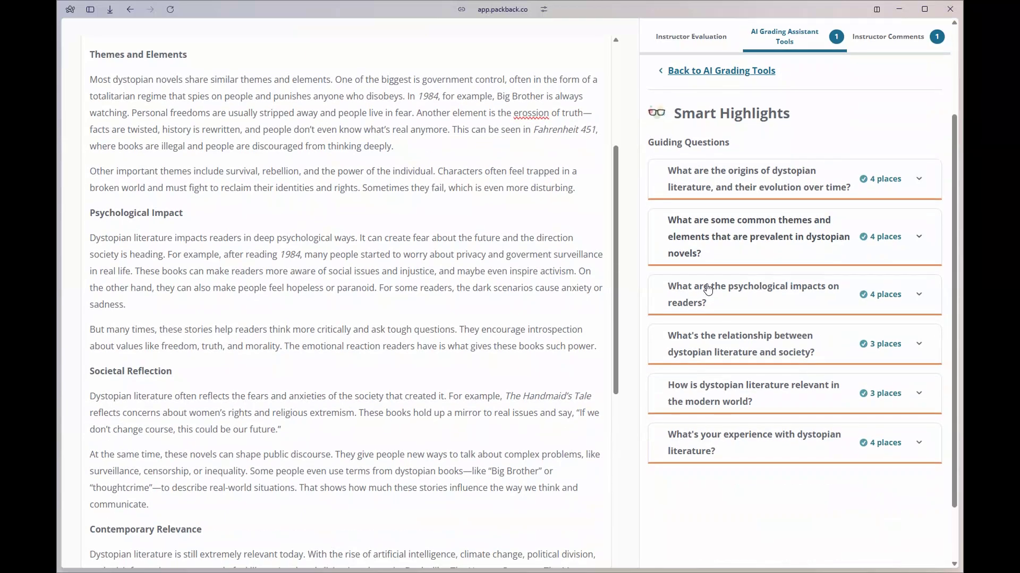
- Review the highlighted possible answers to "What are the psychological impacts on readers?" across the essay, then return to the instructor evaluation
click(721, 302)
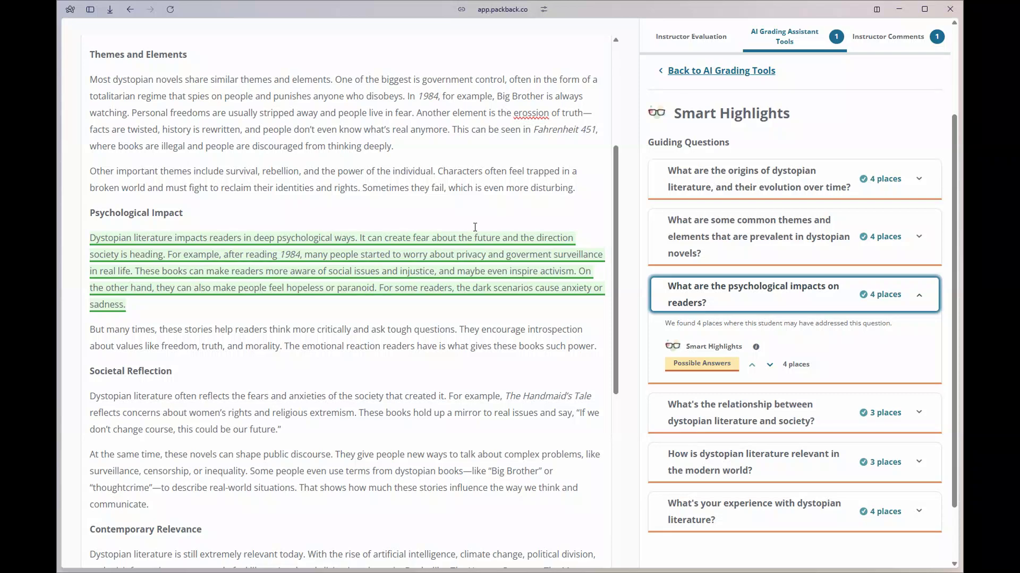
scroll(474, 228, down, 6)
scroll(475, 227, down, 3)
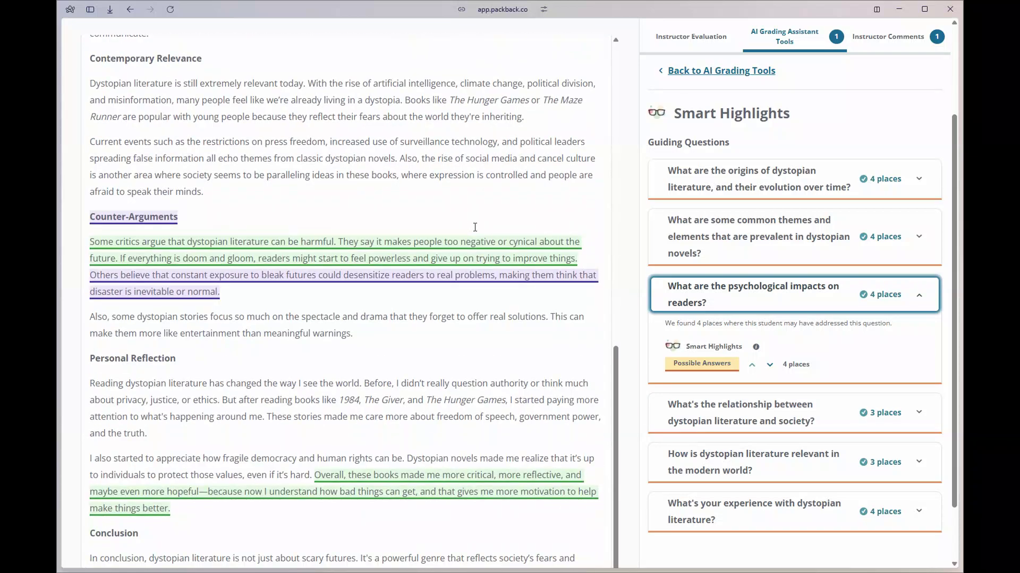
scroll(475, 227, down, 1)
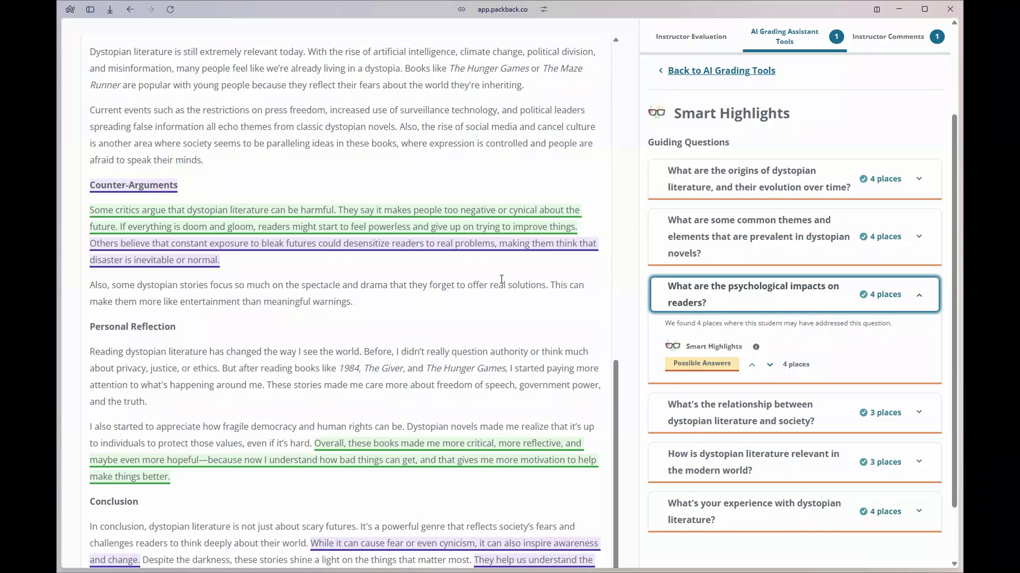
scroll(690, 239, up, 3)
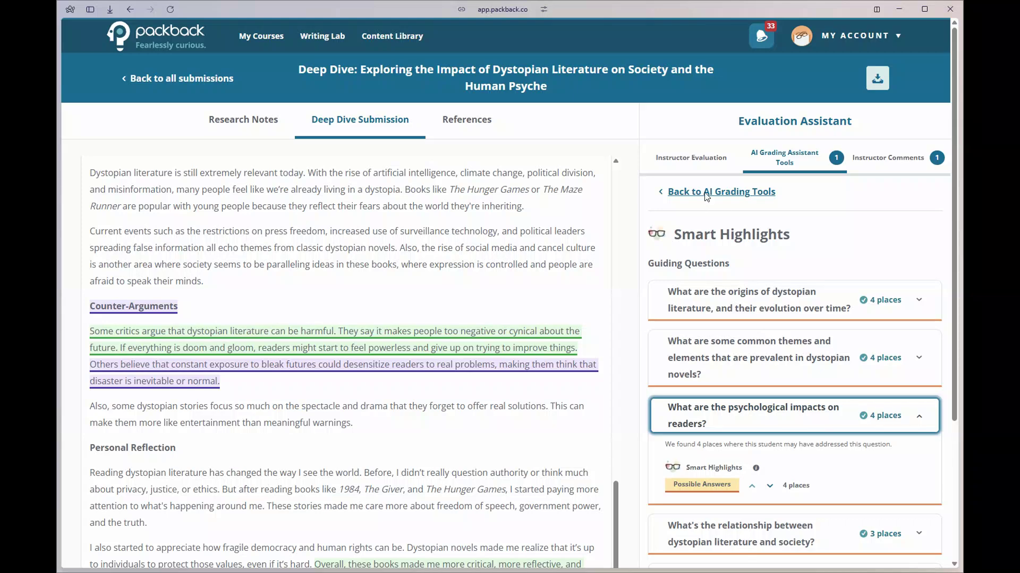
click(707, 197)
click(691, 170)
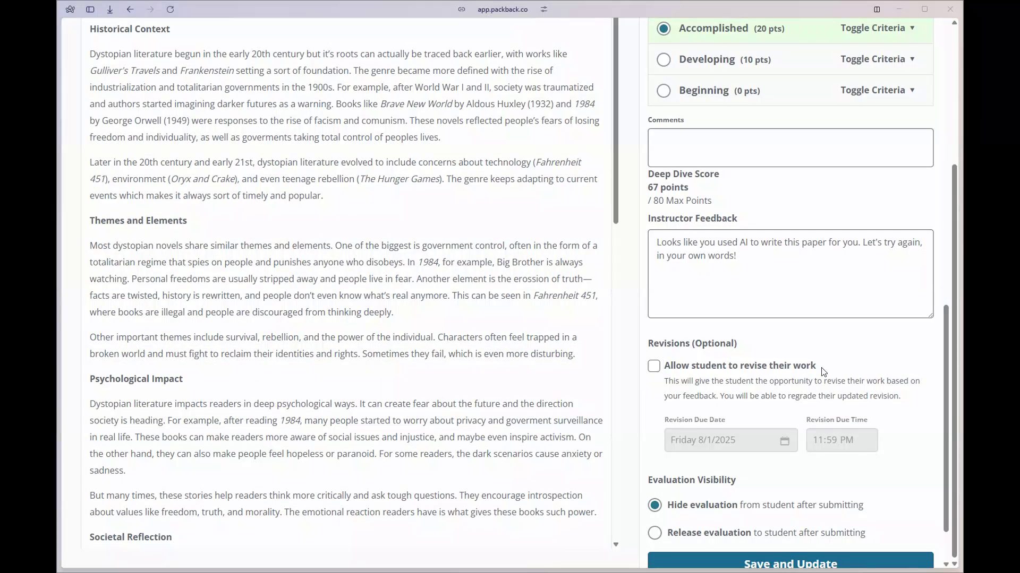
- Allow the student to revise their work and save the evaluation while keeping it hidden from the student
scroll(822, 370, down, 2)
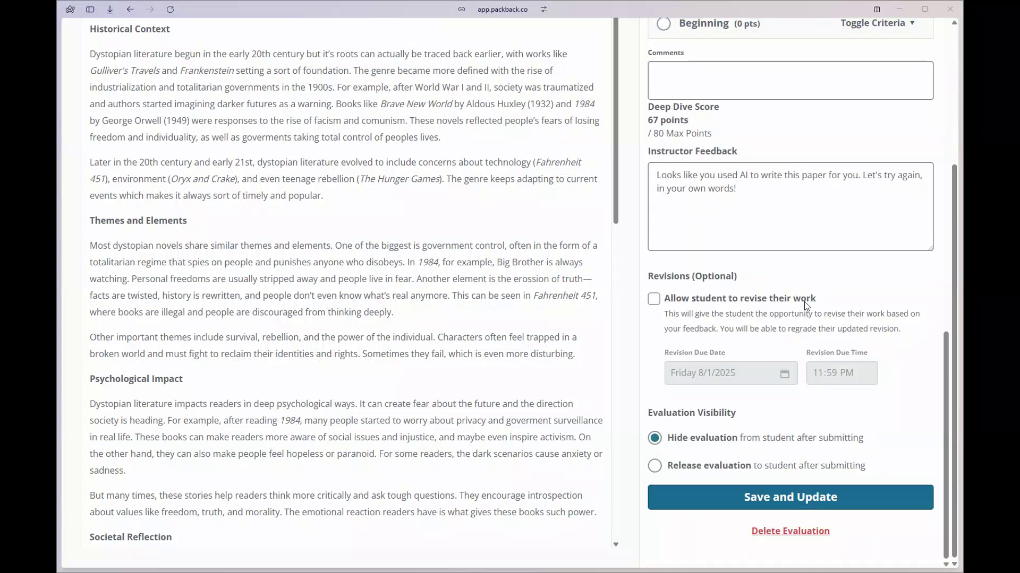
click(654, 299)
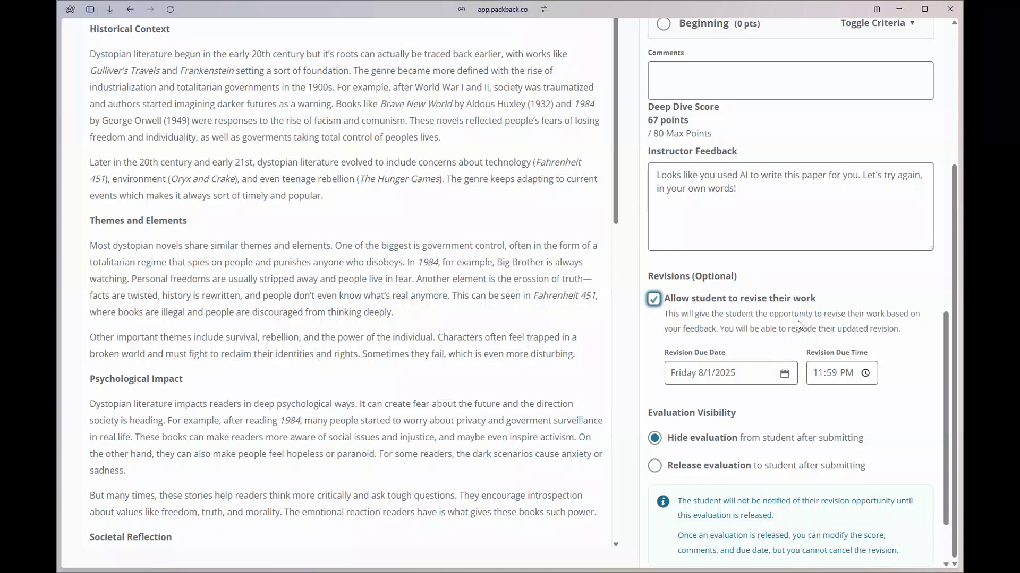
scroll(799, 325, down, 2)
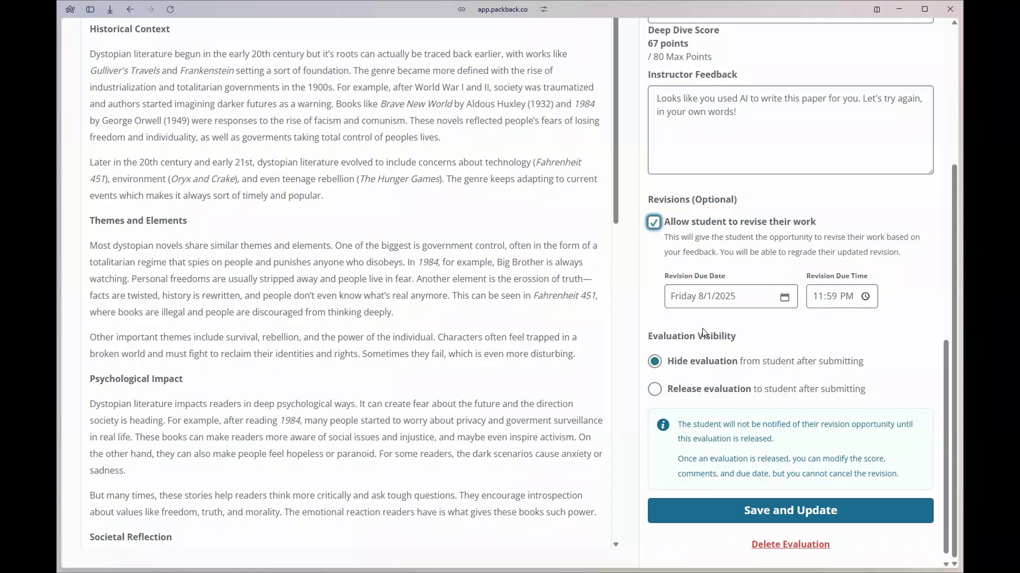
scroll(736, 305, down, 1)
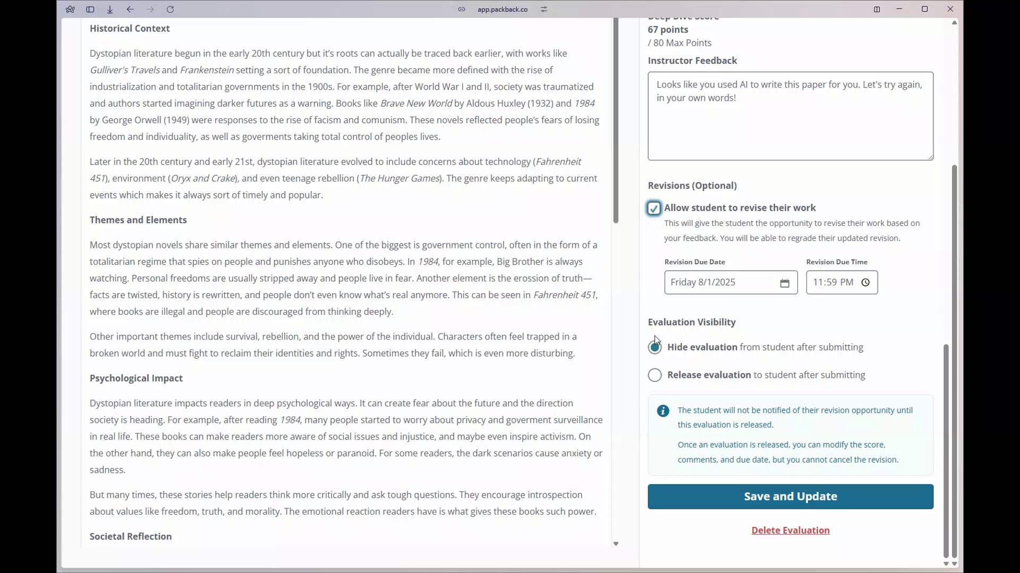
click(682, 504)
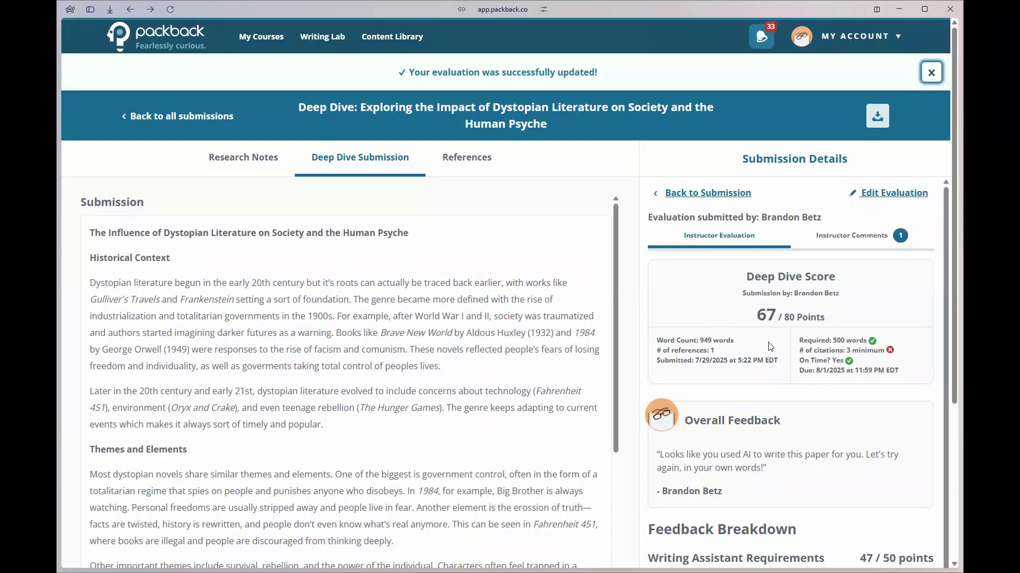
- Look over the saved evaluation's Deep Dive score, overall feedback and feedback breakdown
scroll(716, 270, down, 1)
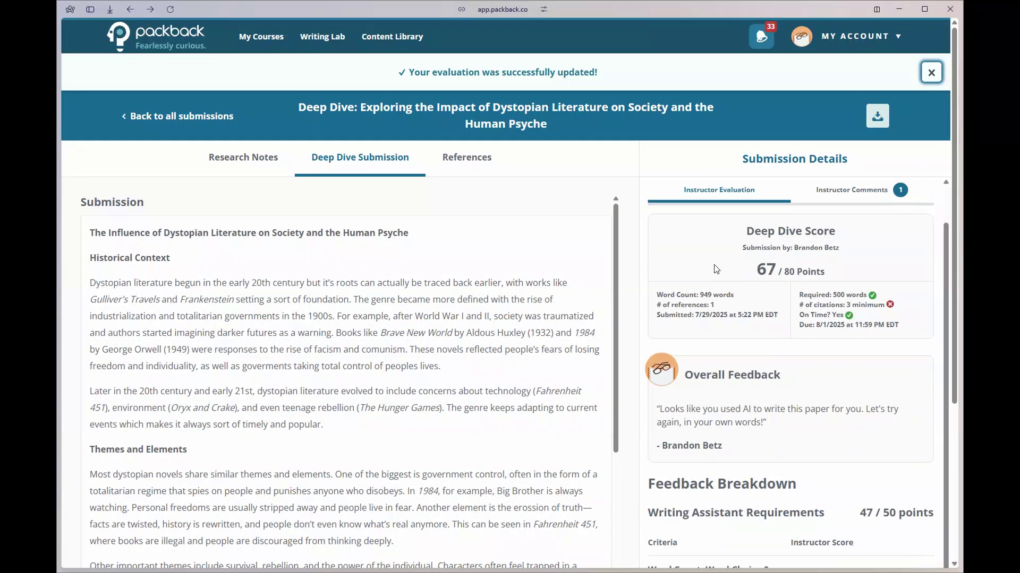
scroll(716, 269, up, 1)
scroll(716, 269, up, 1)
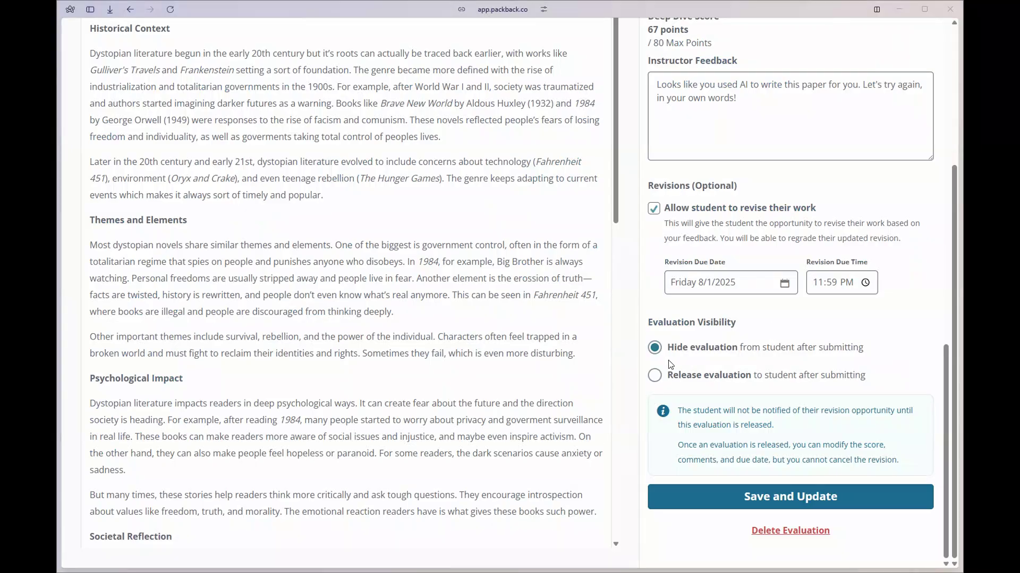
- Change the evaluation visibility to release it to the student and save the update
click(655, 376)
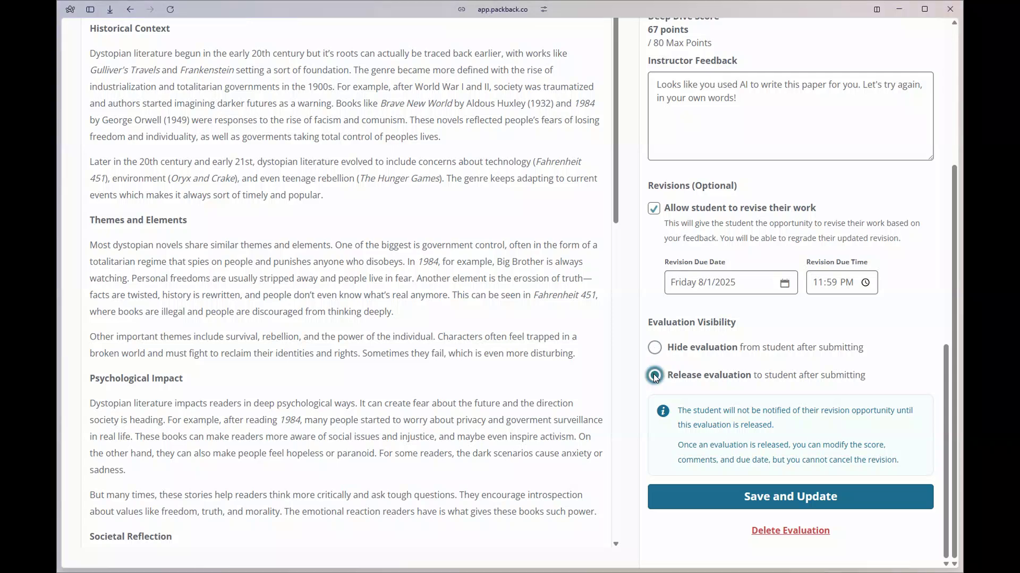
click(691, 508)
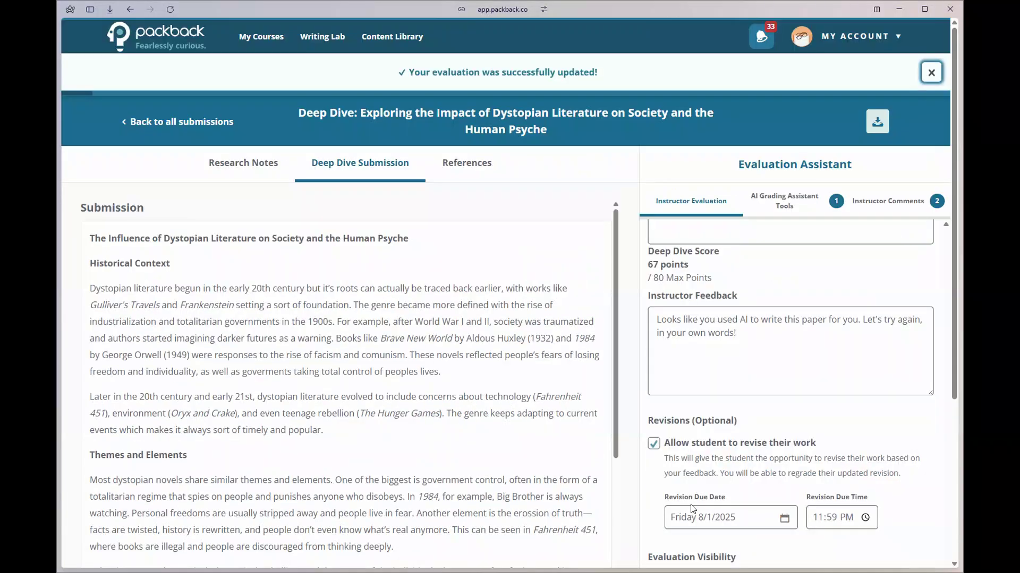